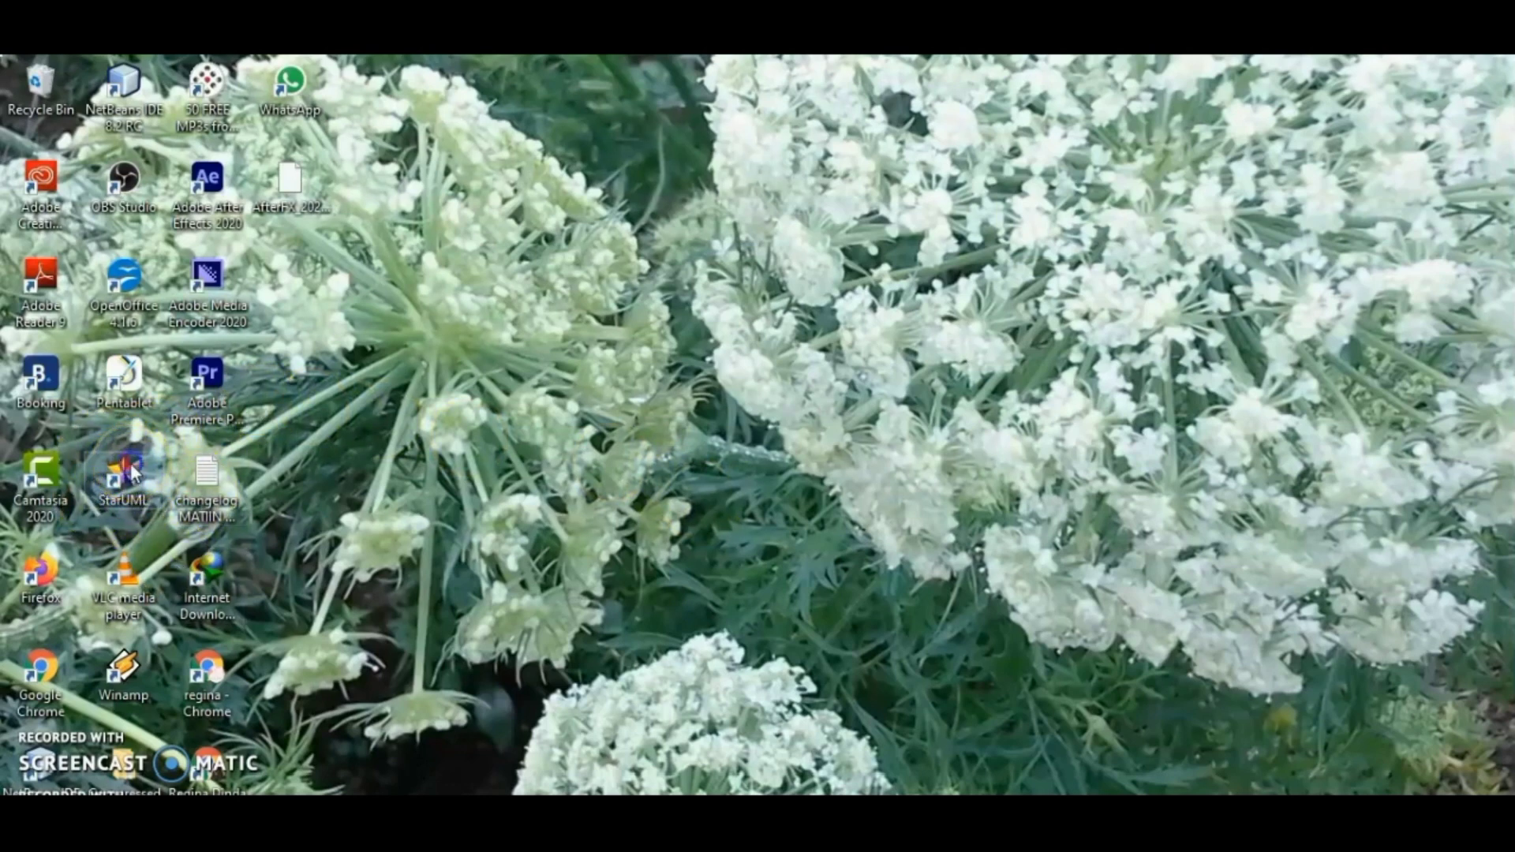
Launch StarUML and dismiss the unregistered version notice to reach the empty Main diagram
double_click(130, 462)
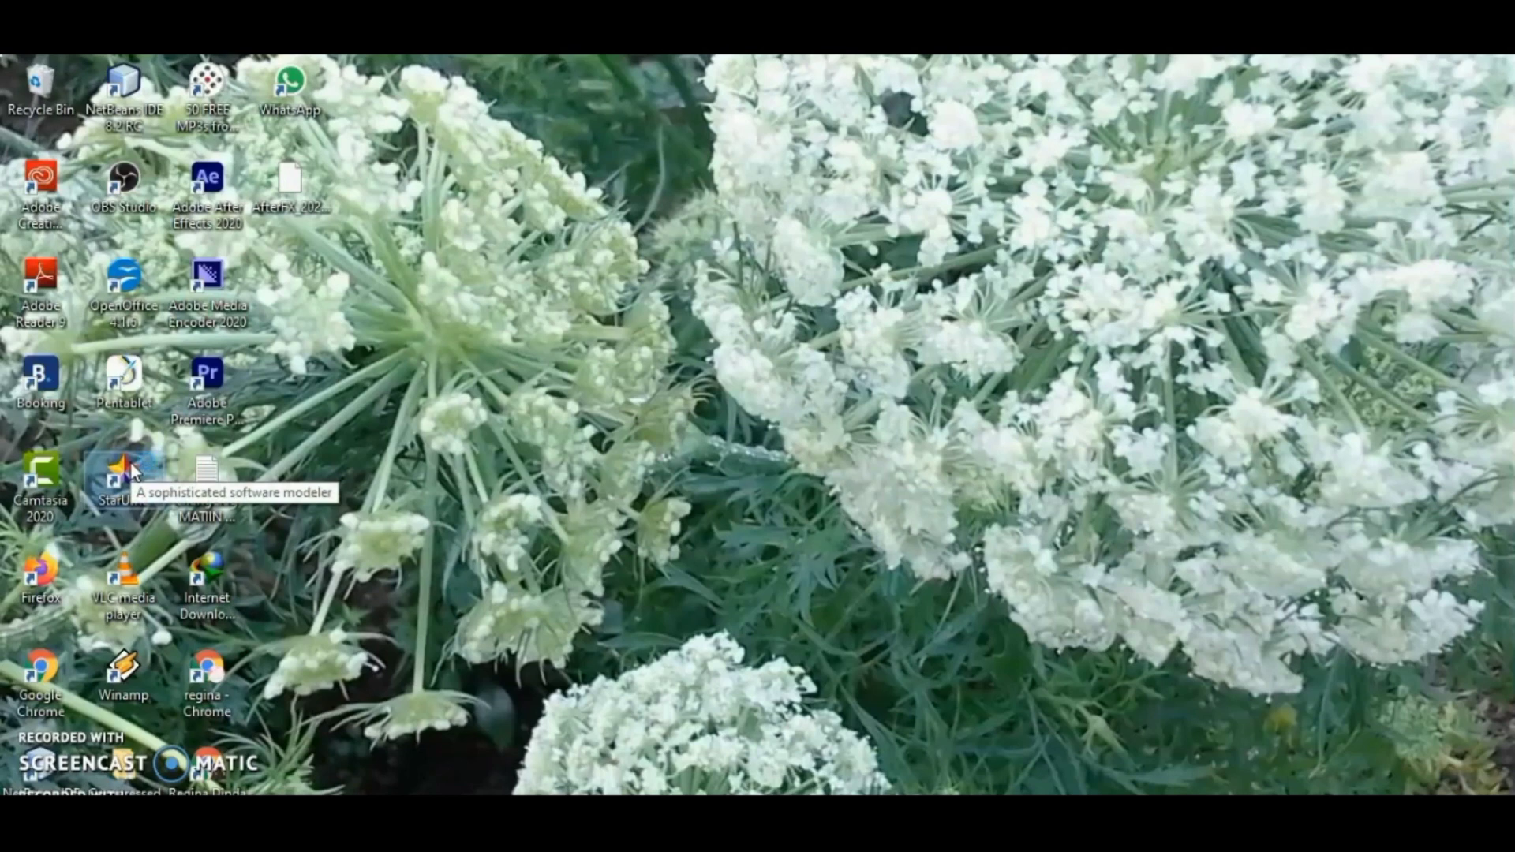
double_click(127, 471)
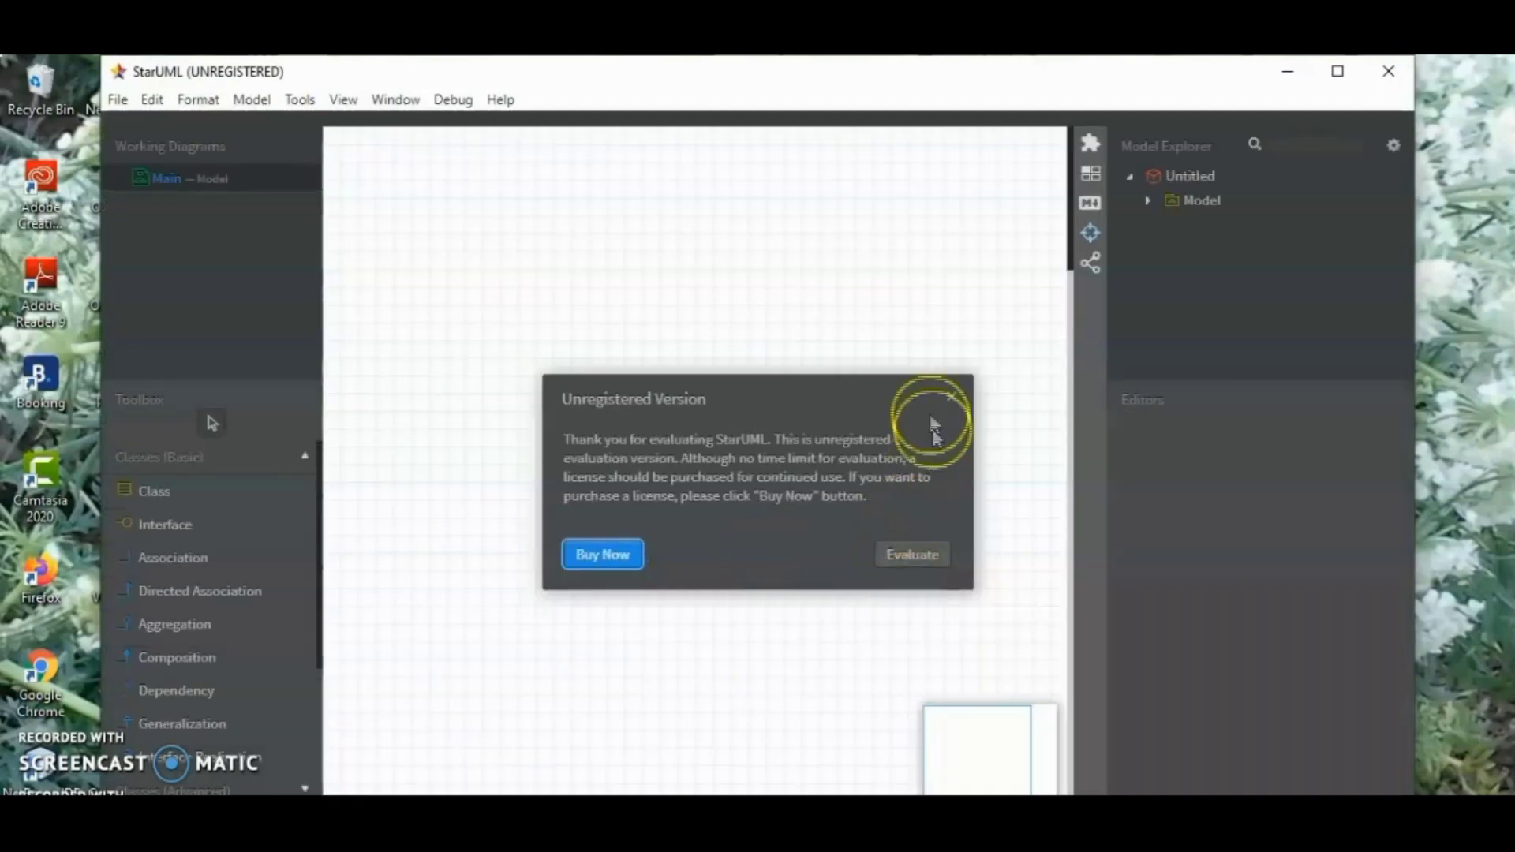
left_click(939, 400)
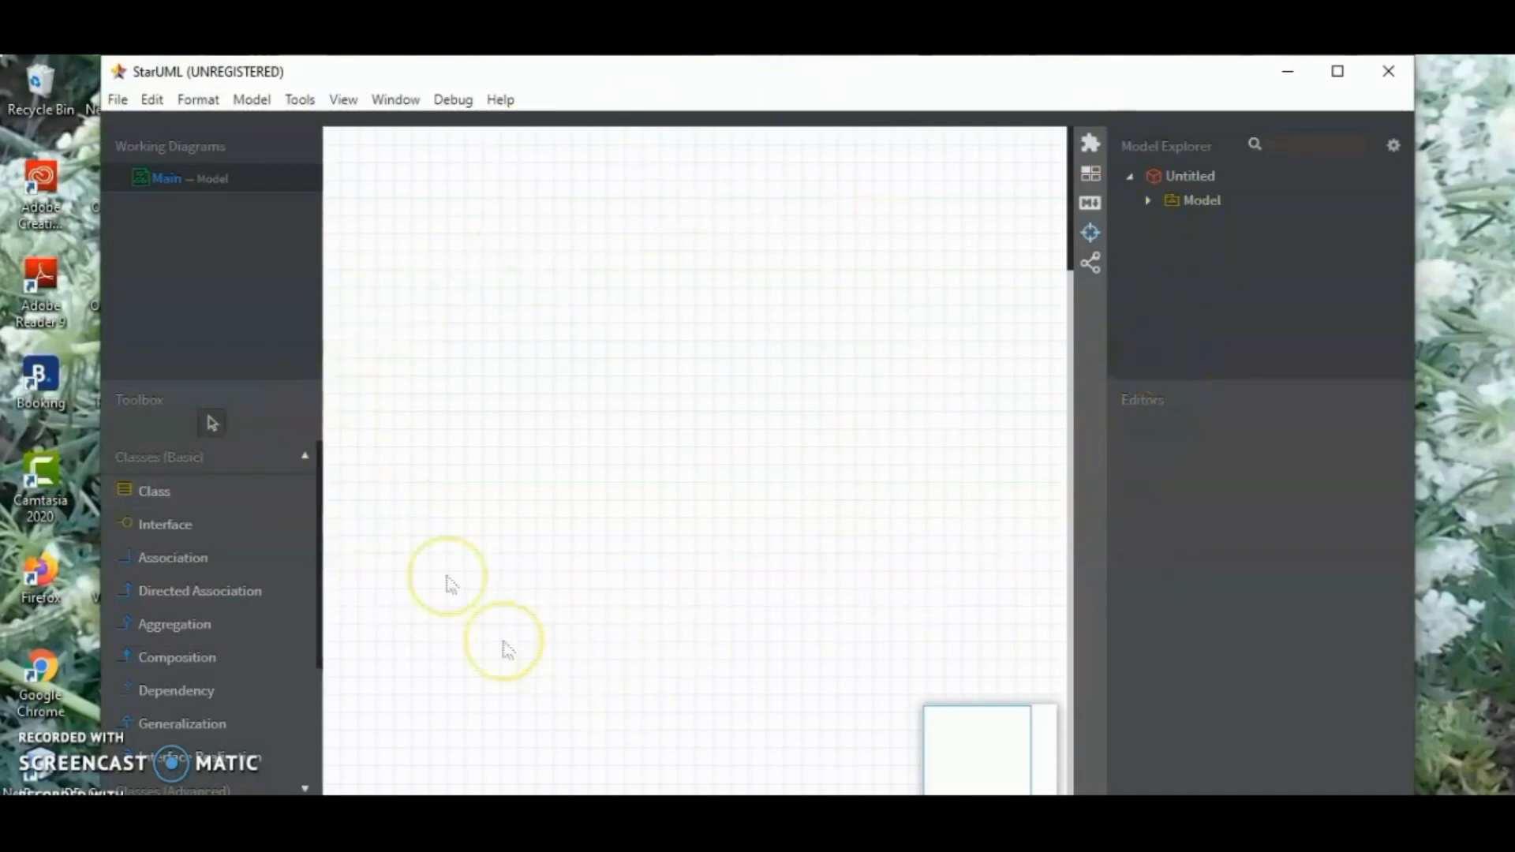
Add a class to the middle of the Main diagram and name it "bagian Admin"
left_click(228, 487)
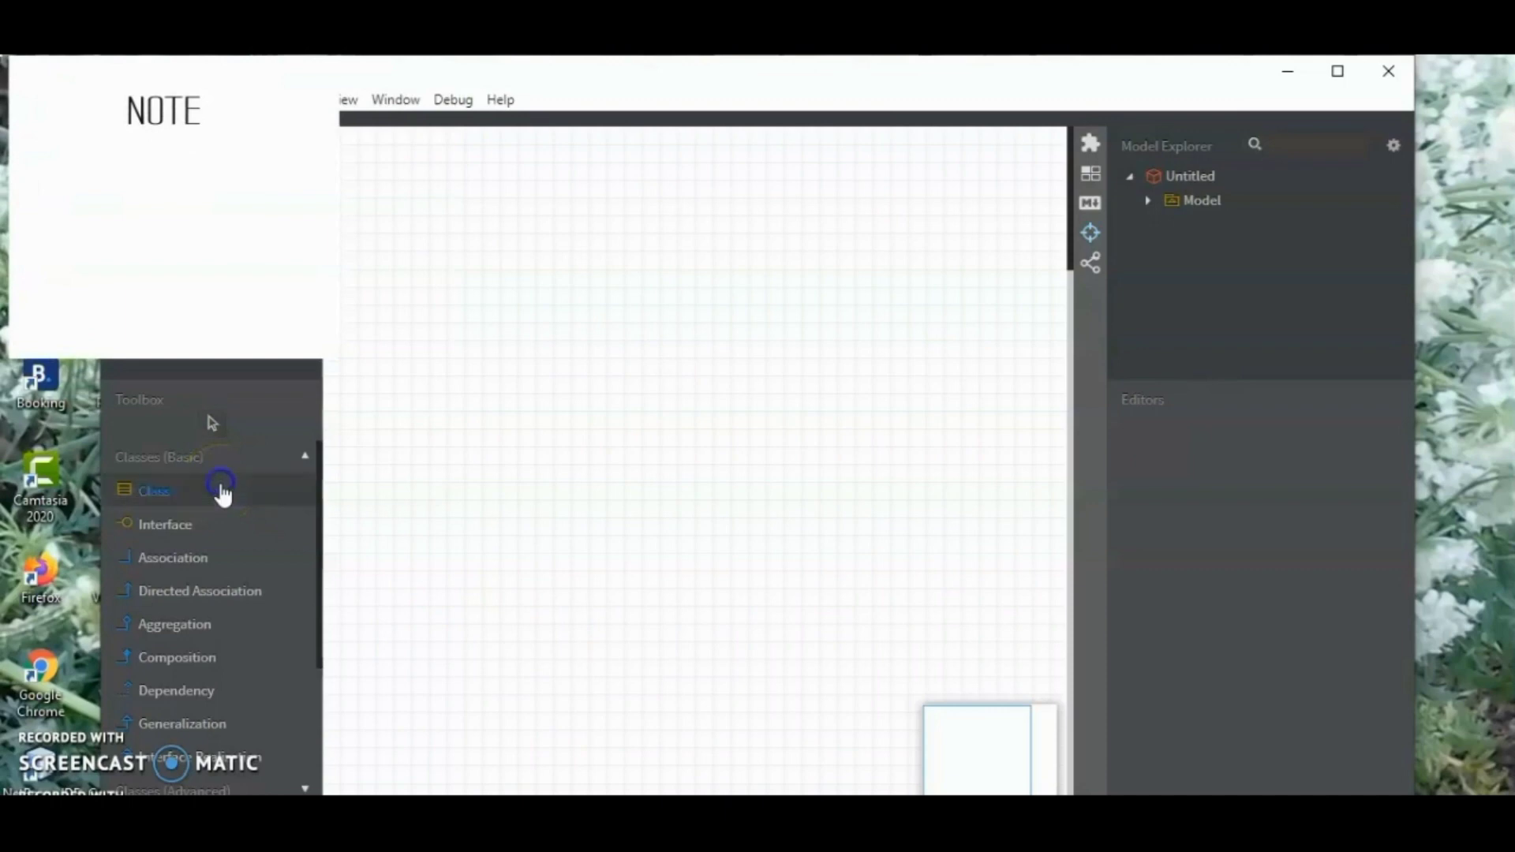
left_click(732, 521)
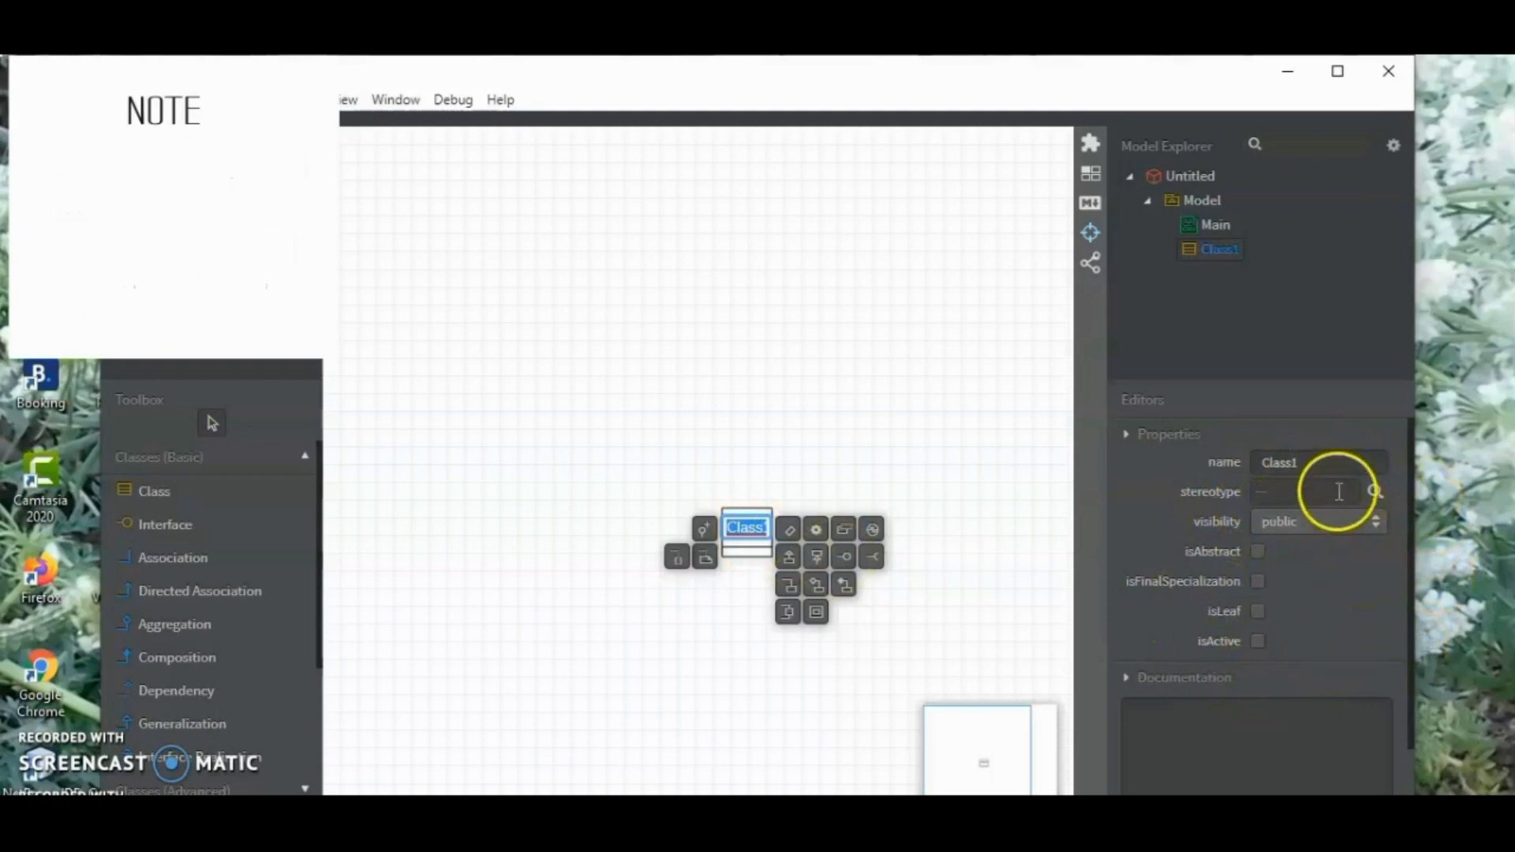
left_click(1330, 461)
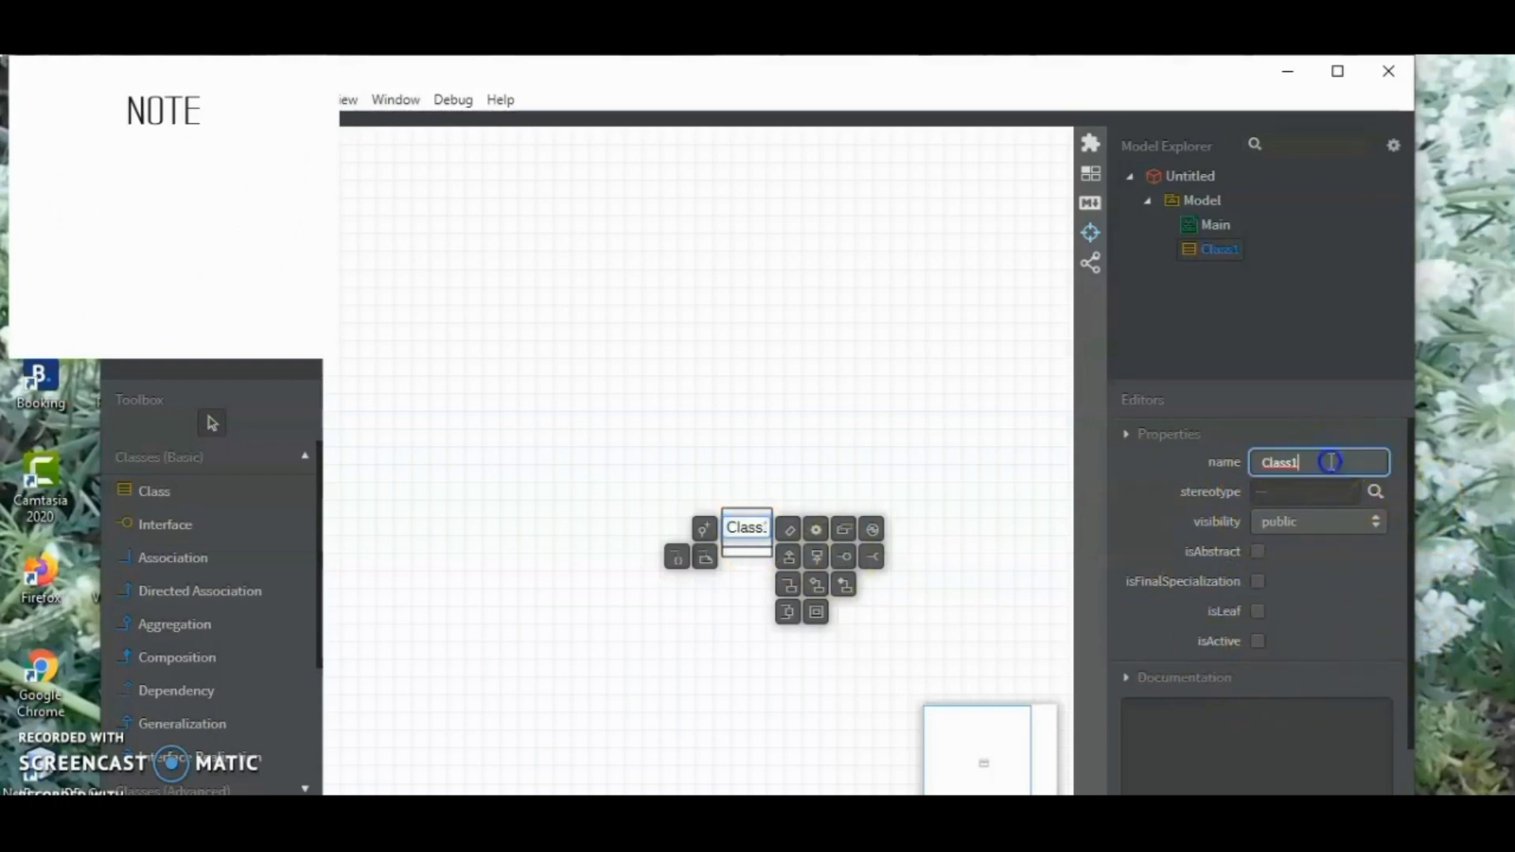
left_click_drag(1331, 462, 1153, 475)
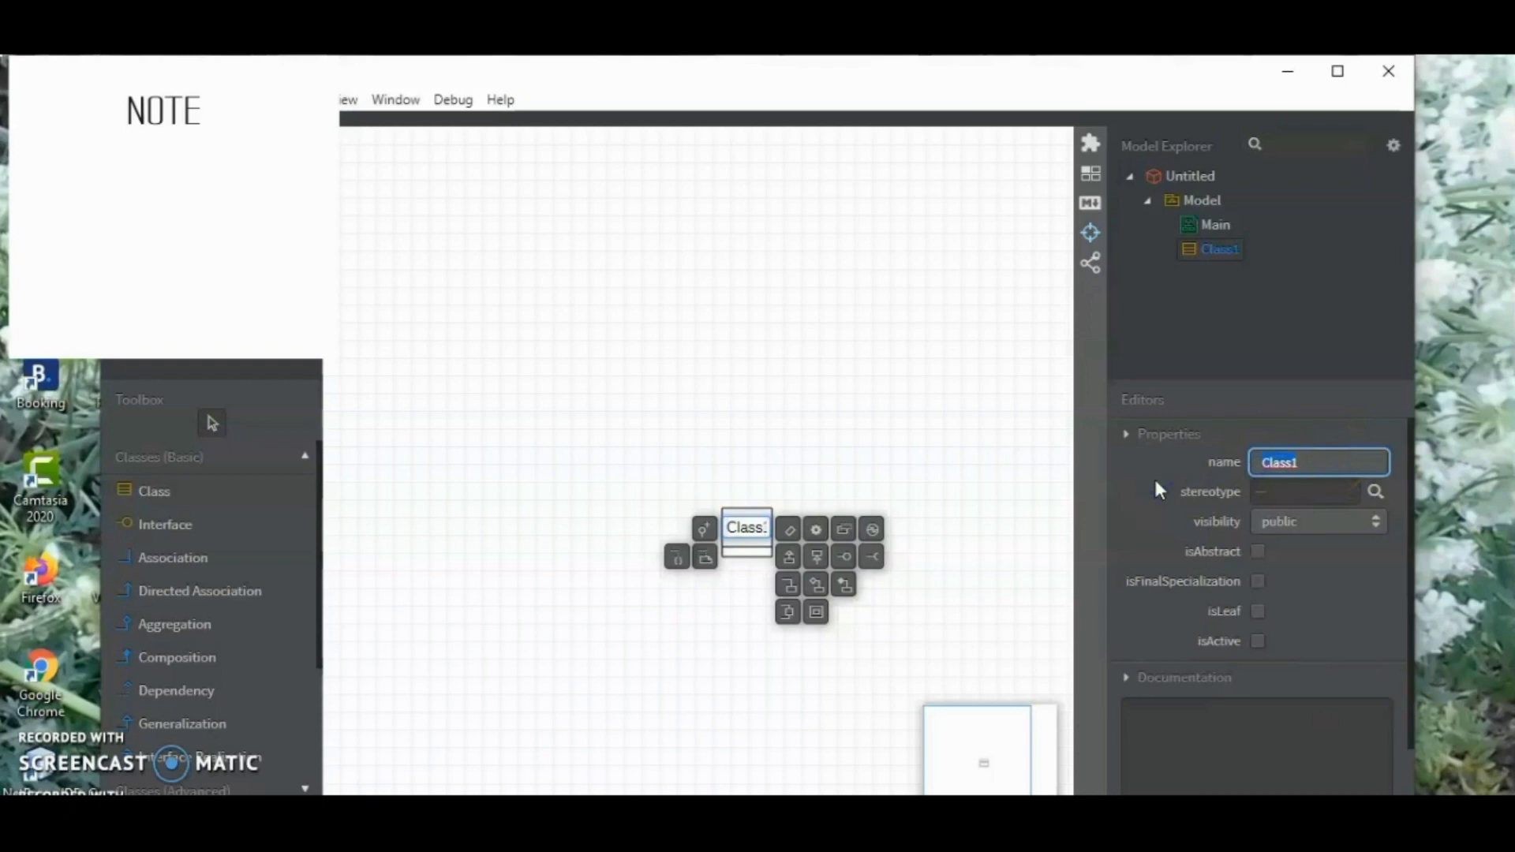
type("bagian Admin")
key("Return")
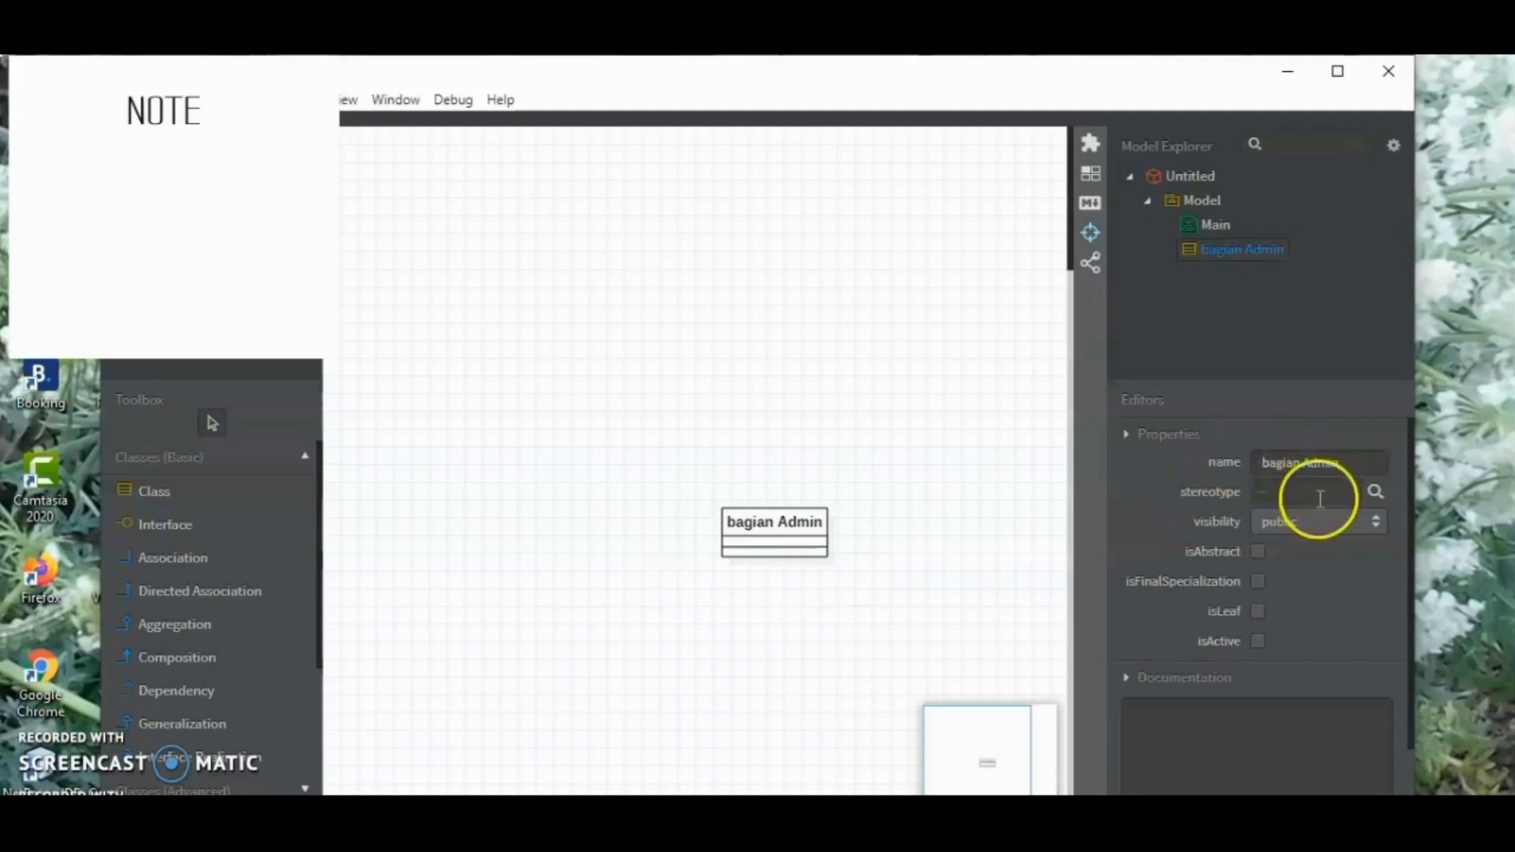
Check the visibility options of the bagian Admin class and move the class to the lower-right part of the diagram
left_click(1331, 519)
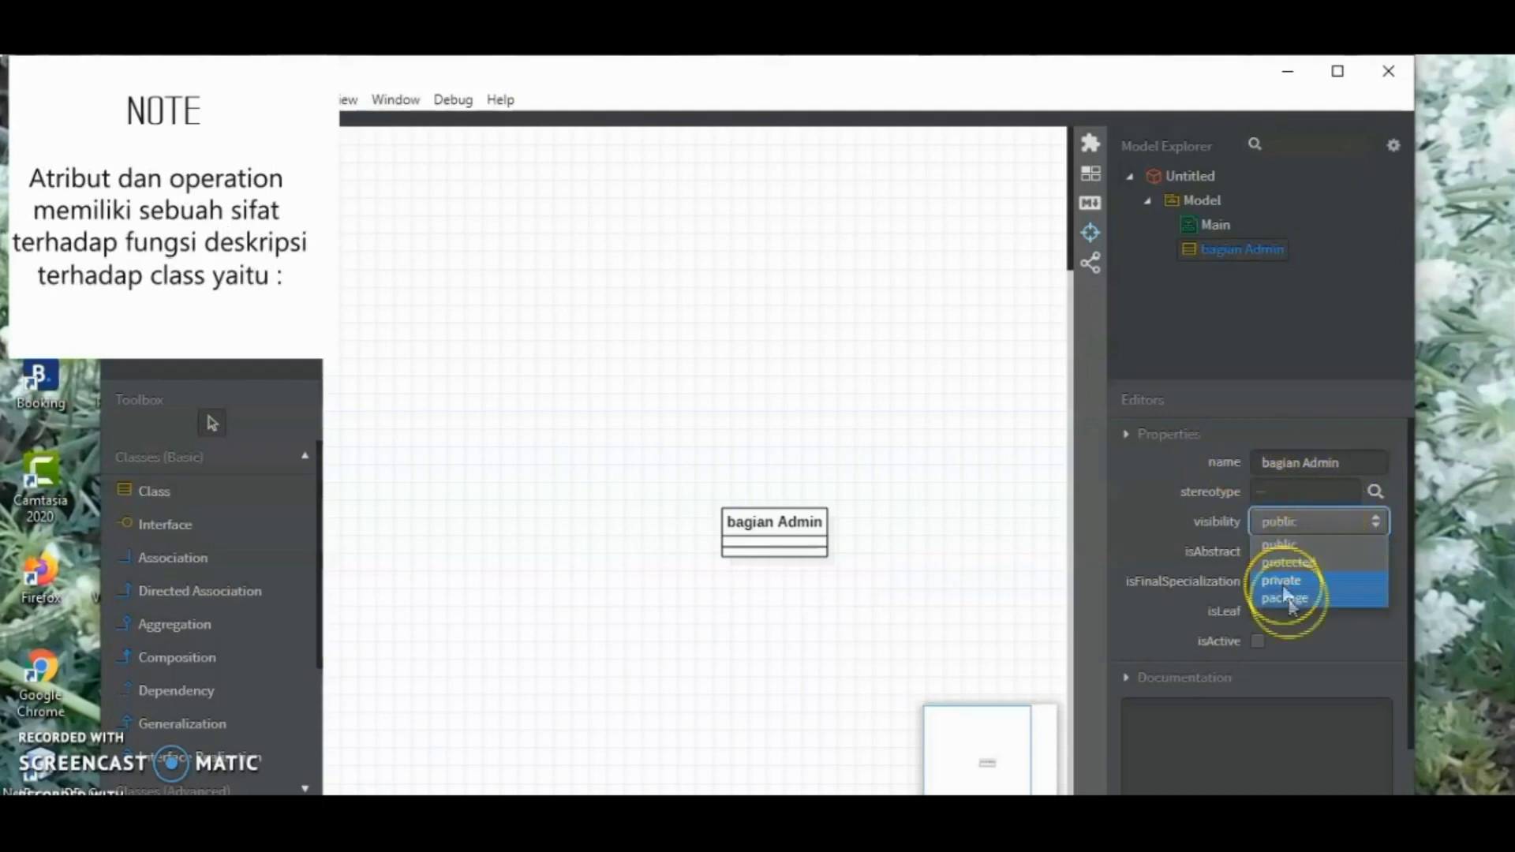
left_click(1344, 651)
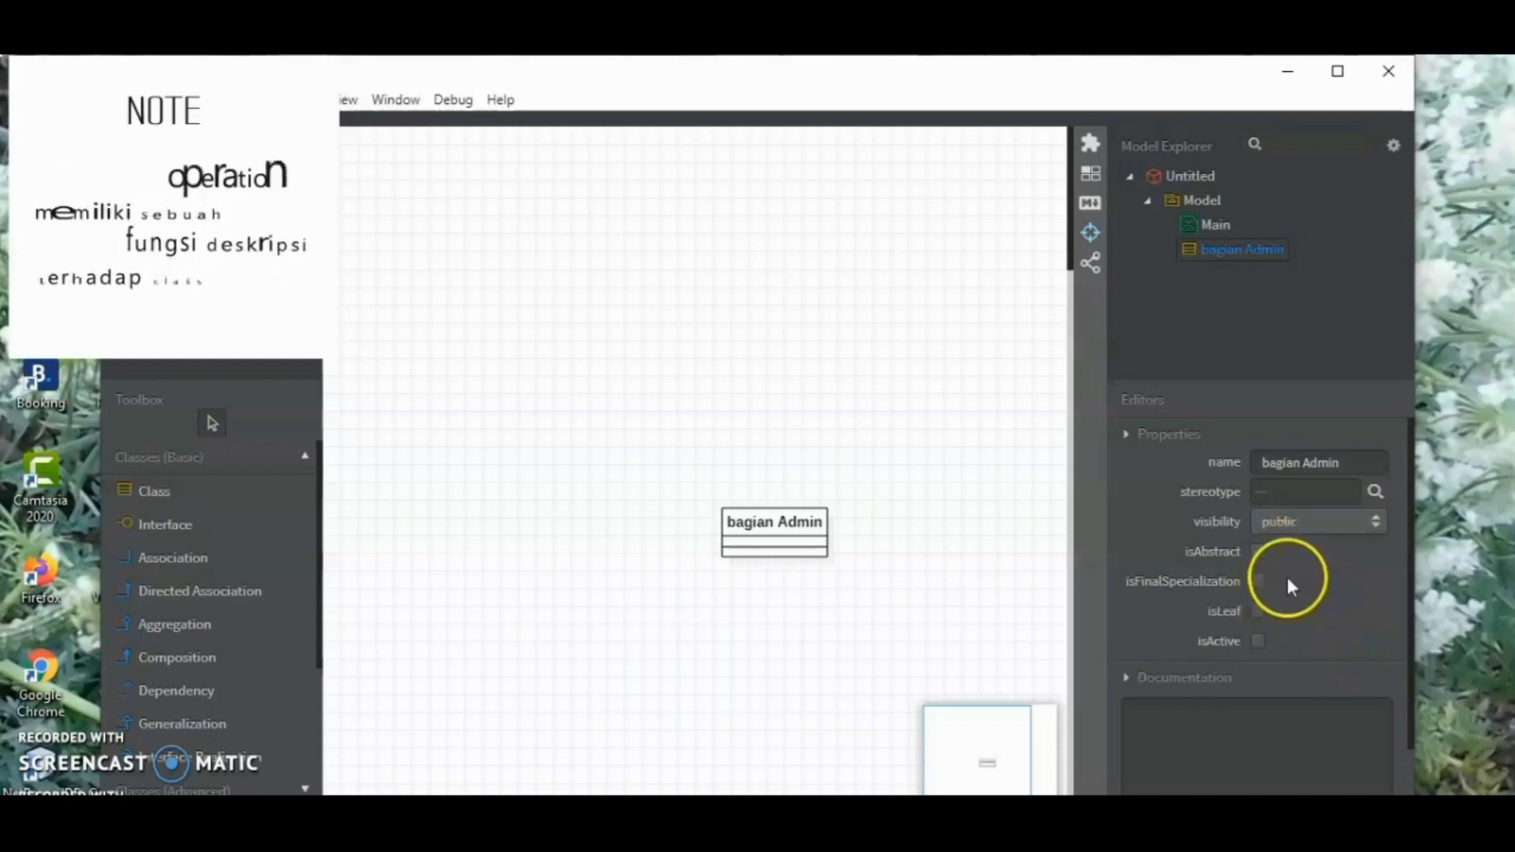
left_click(798, 525)
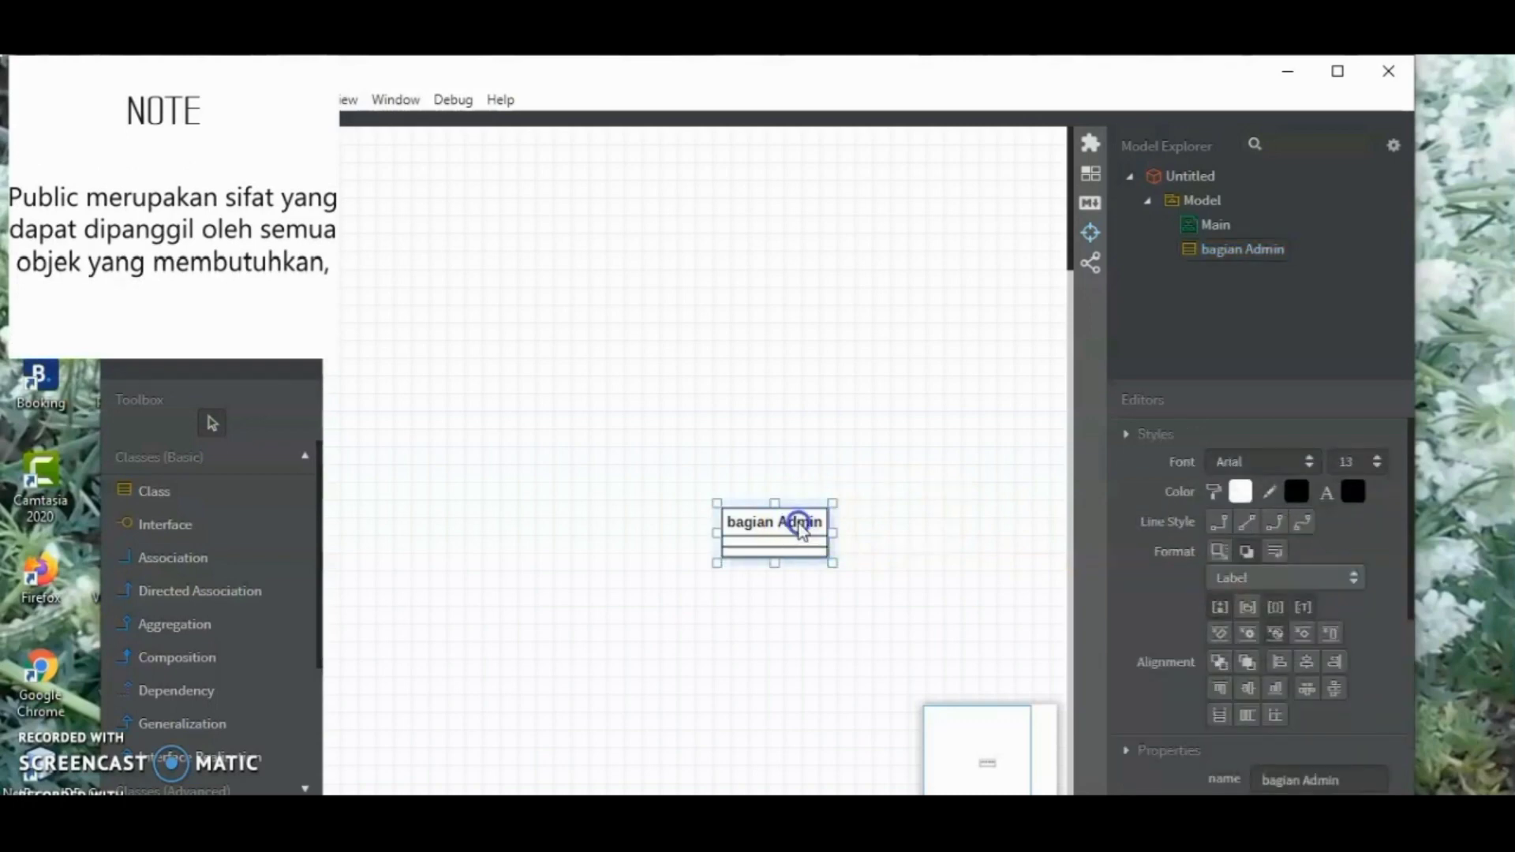
left_click_drag(799, 526, 950, 659)
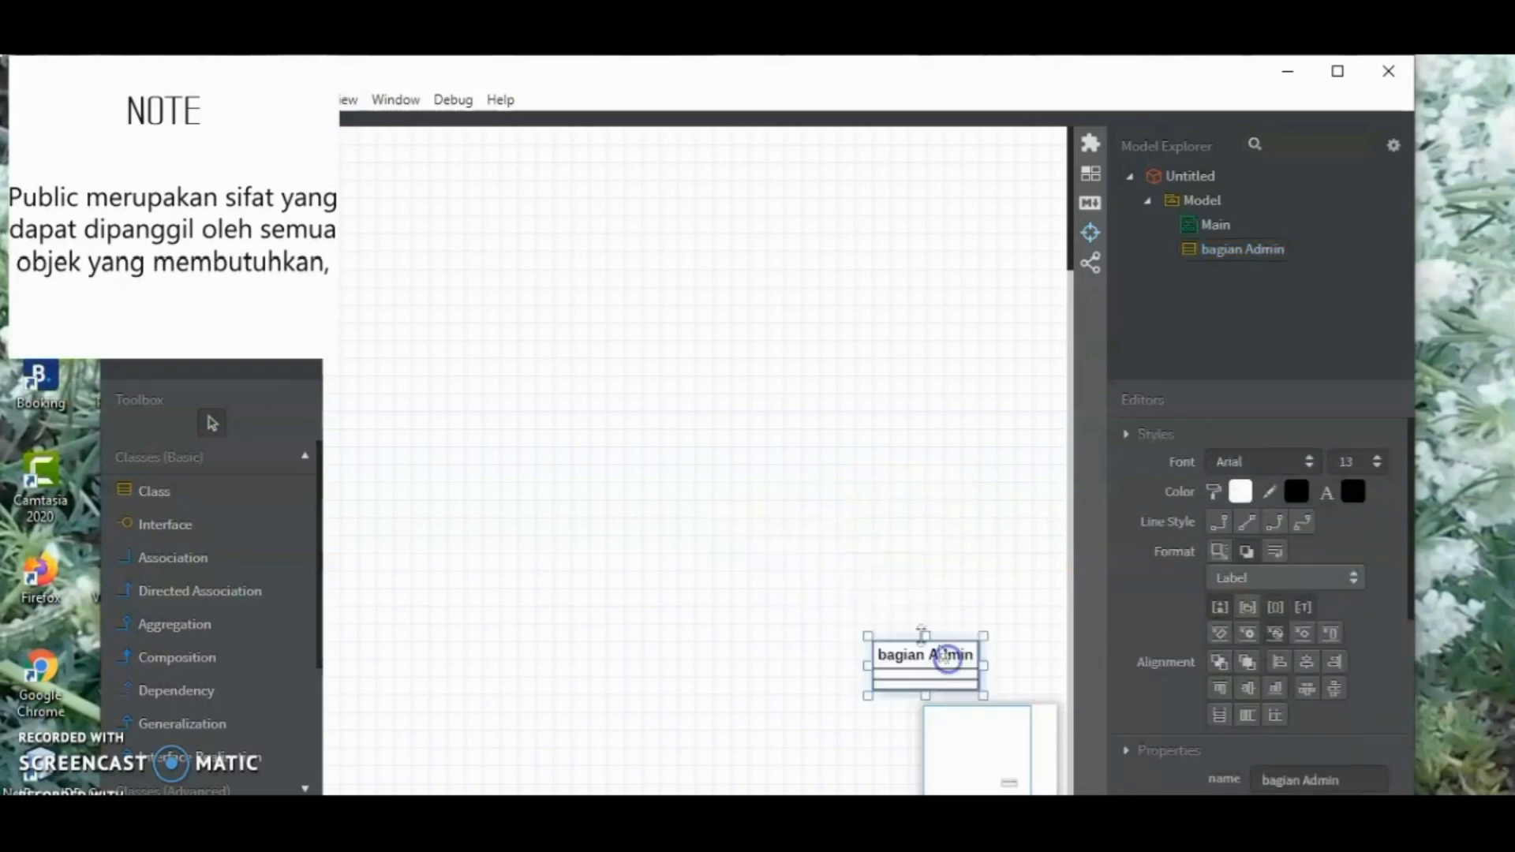
Add a class named "perpanjangan" and move it to the left side of the diagram
left_click(176, 497)
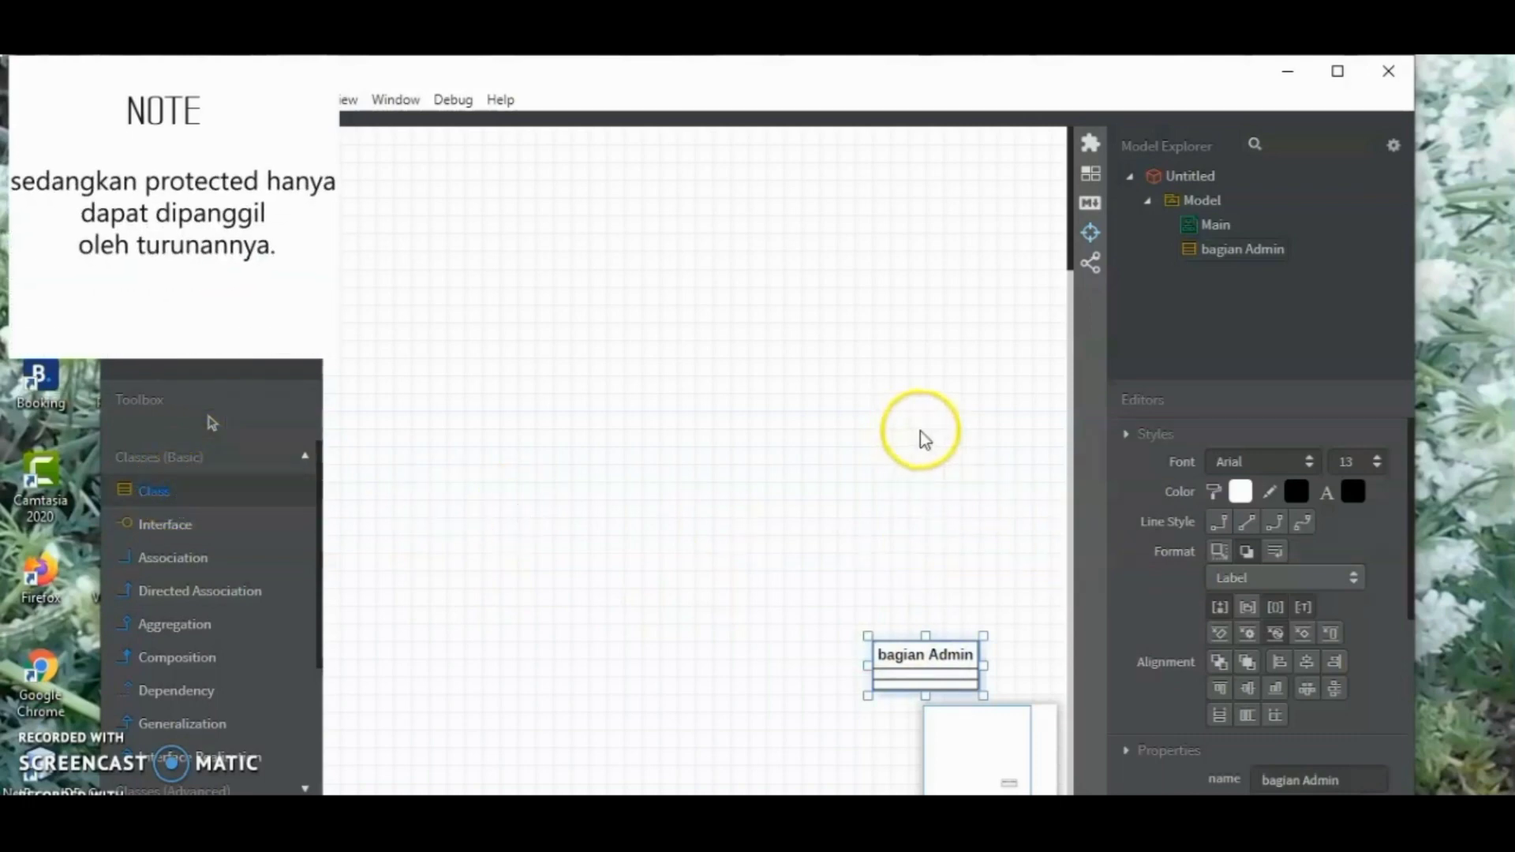
left_click(924, 439)
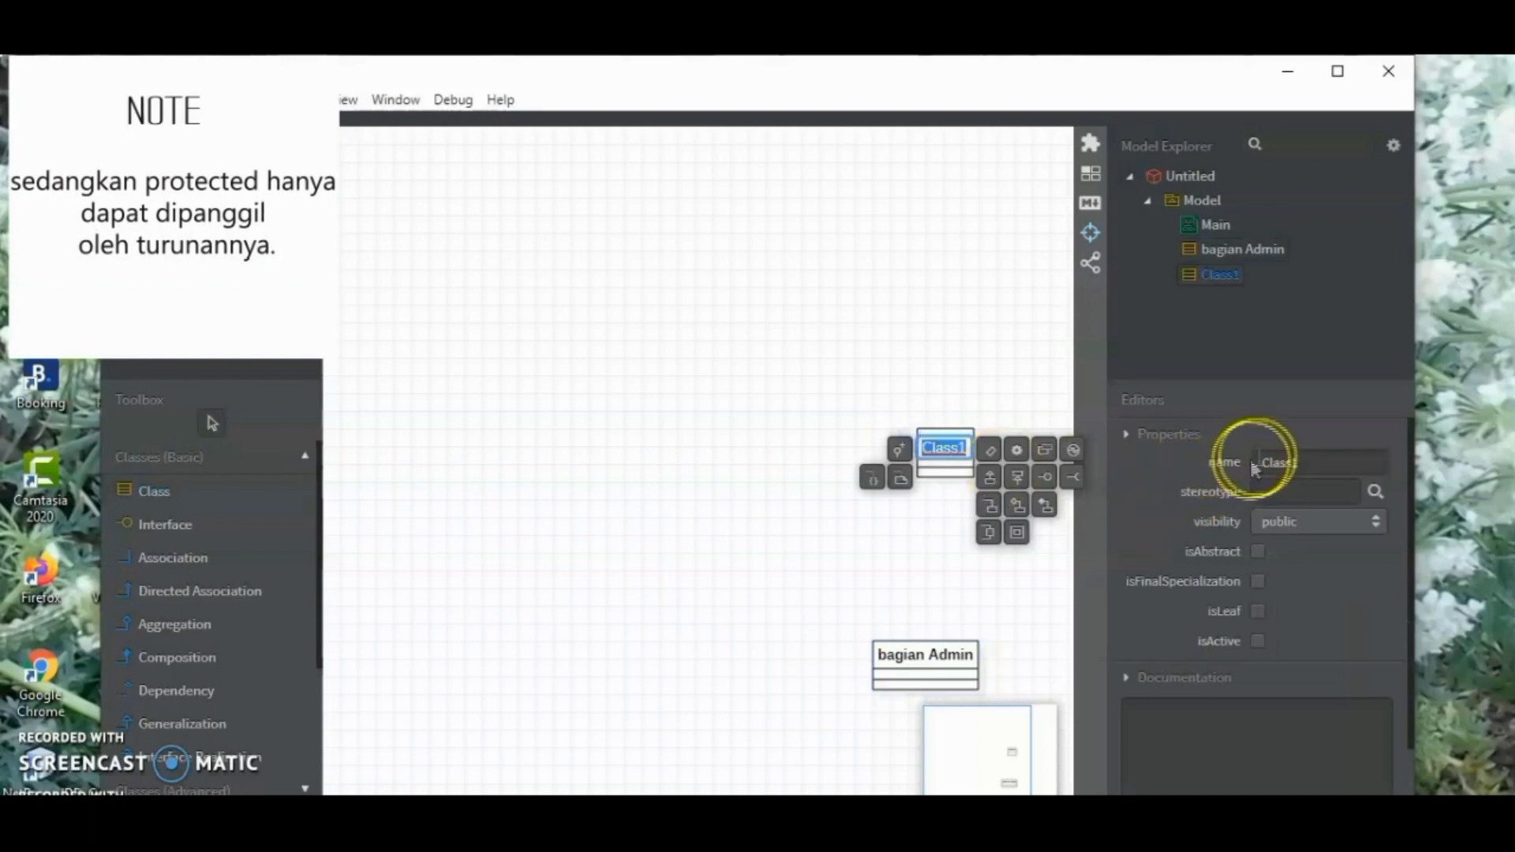
left_click(1308, 461)
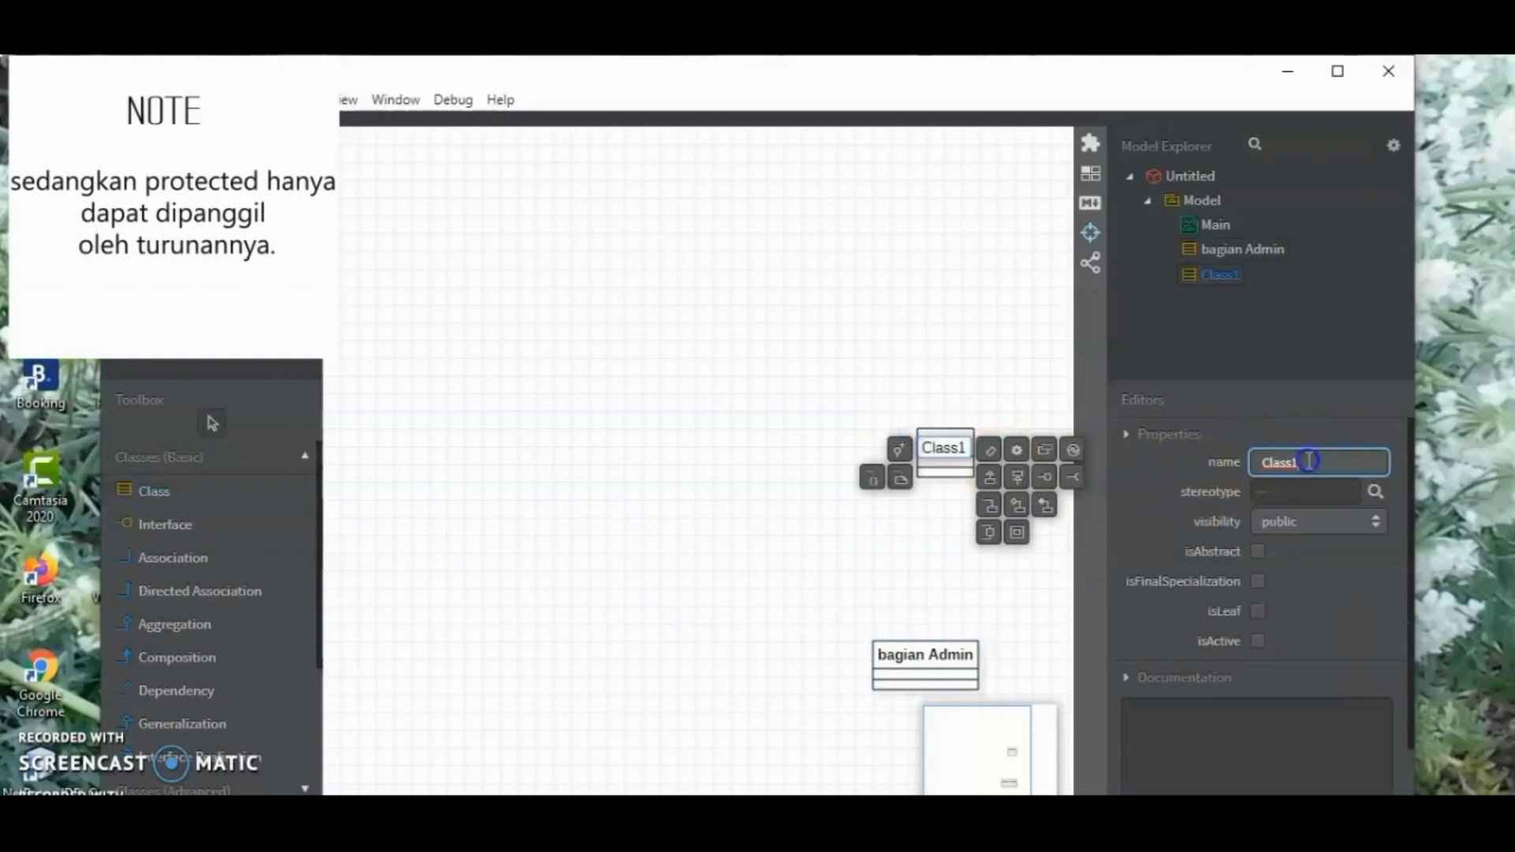
double_click(1303, 460)
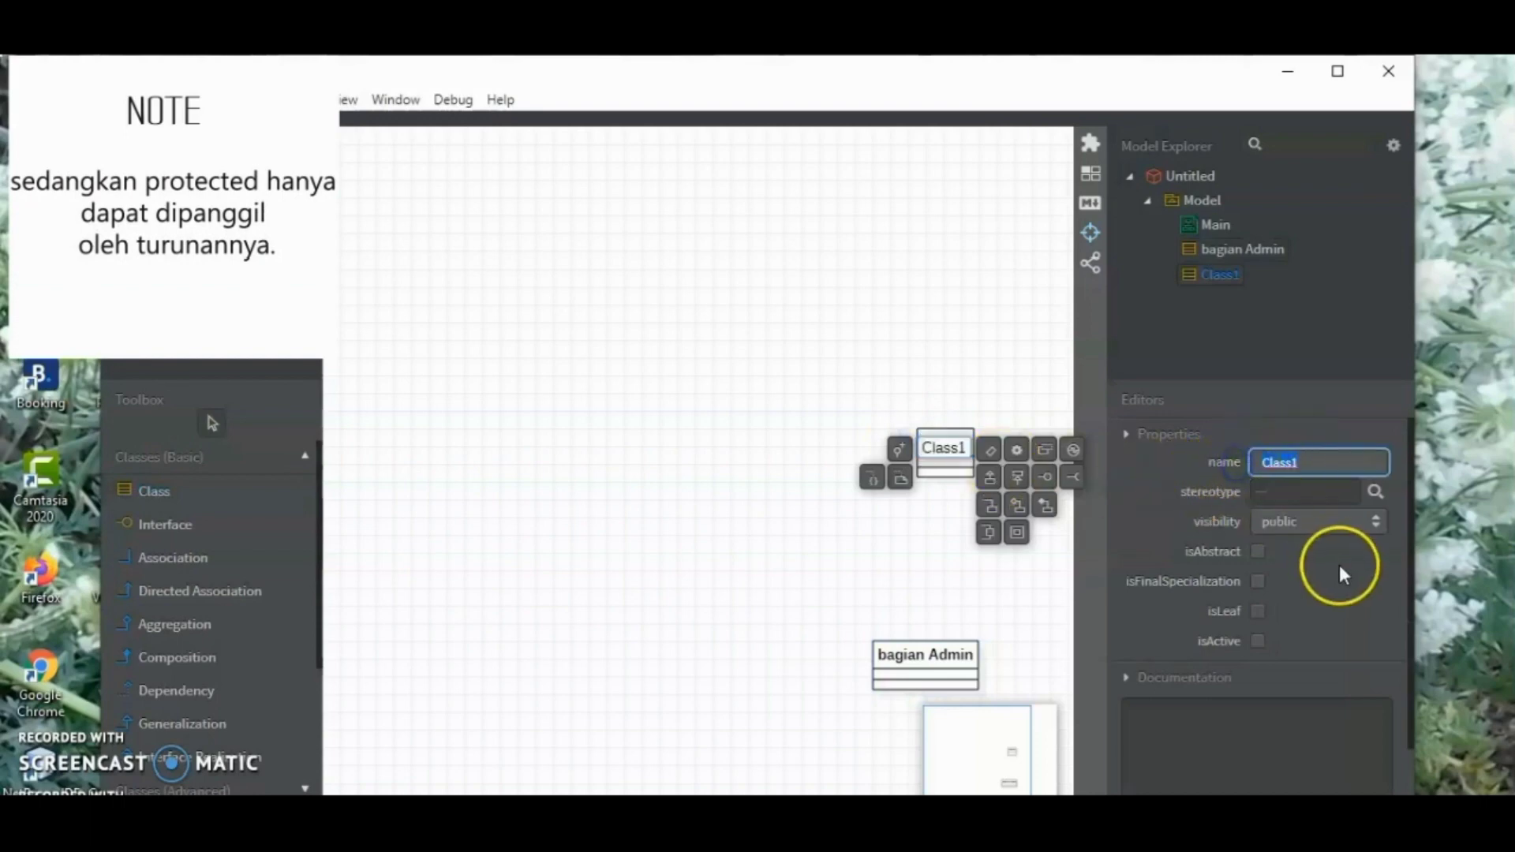
type("pe")
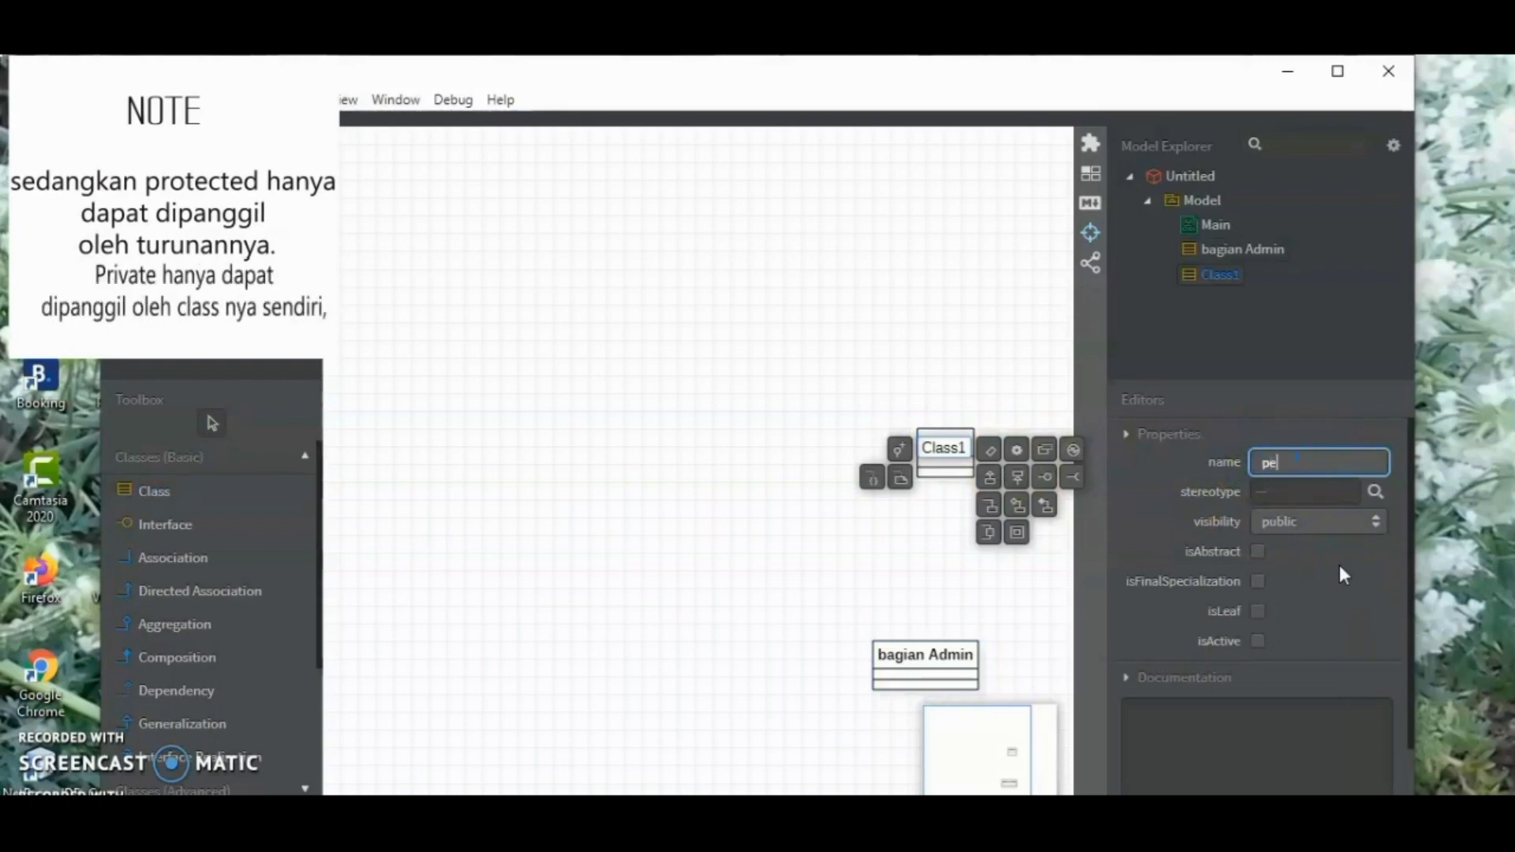
type("rpanjangan")
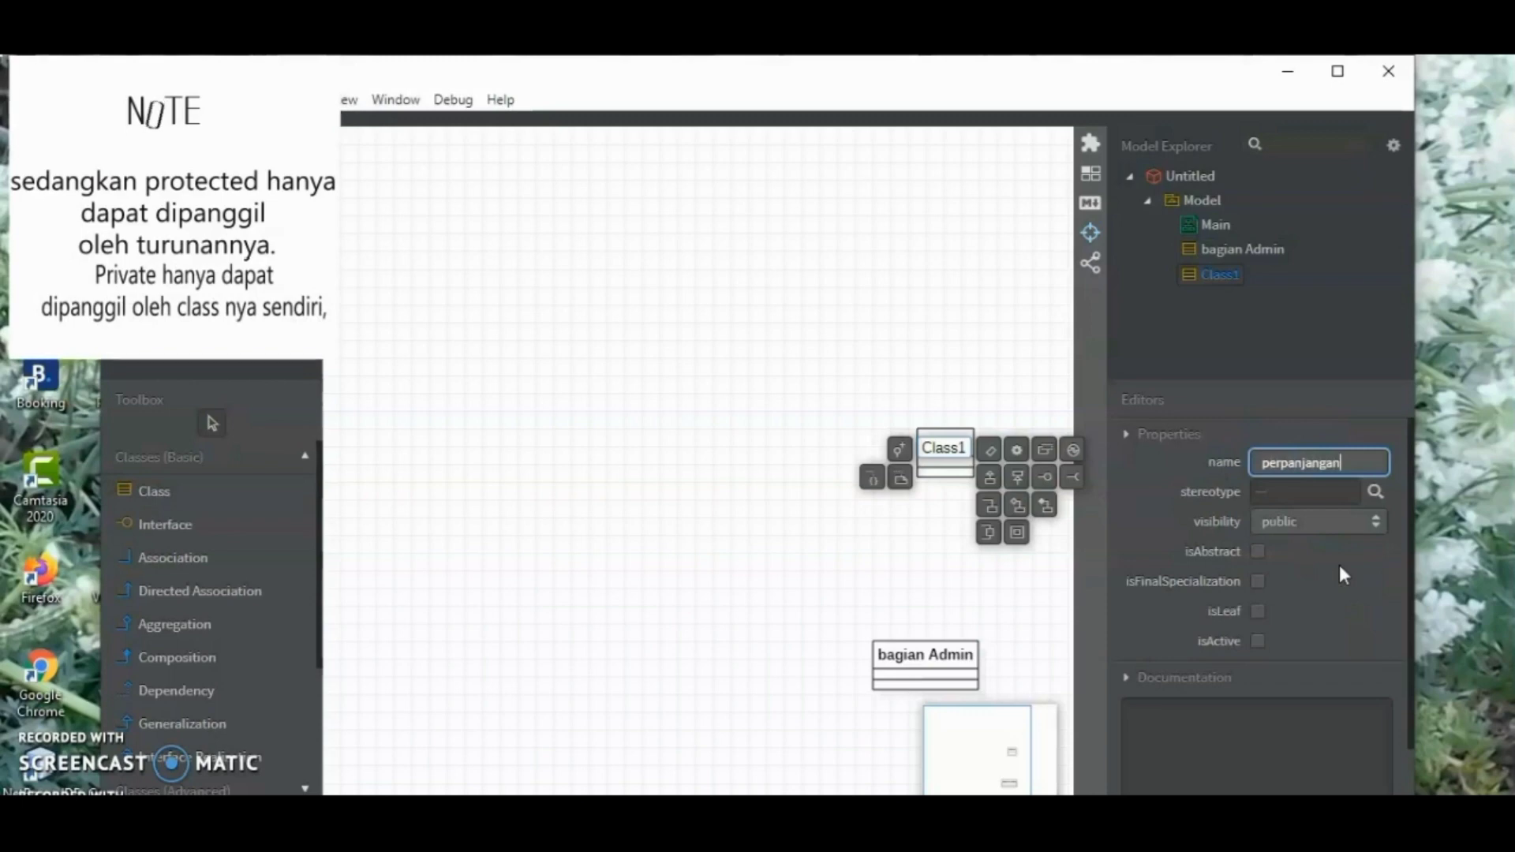
key("Return")
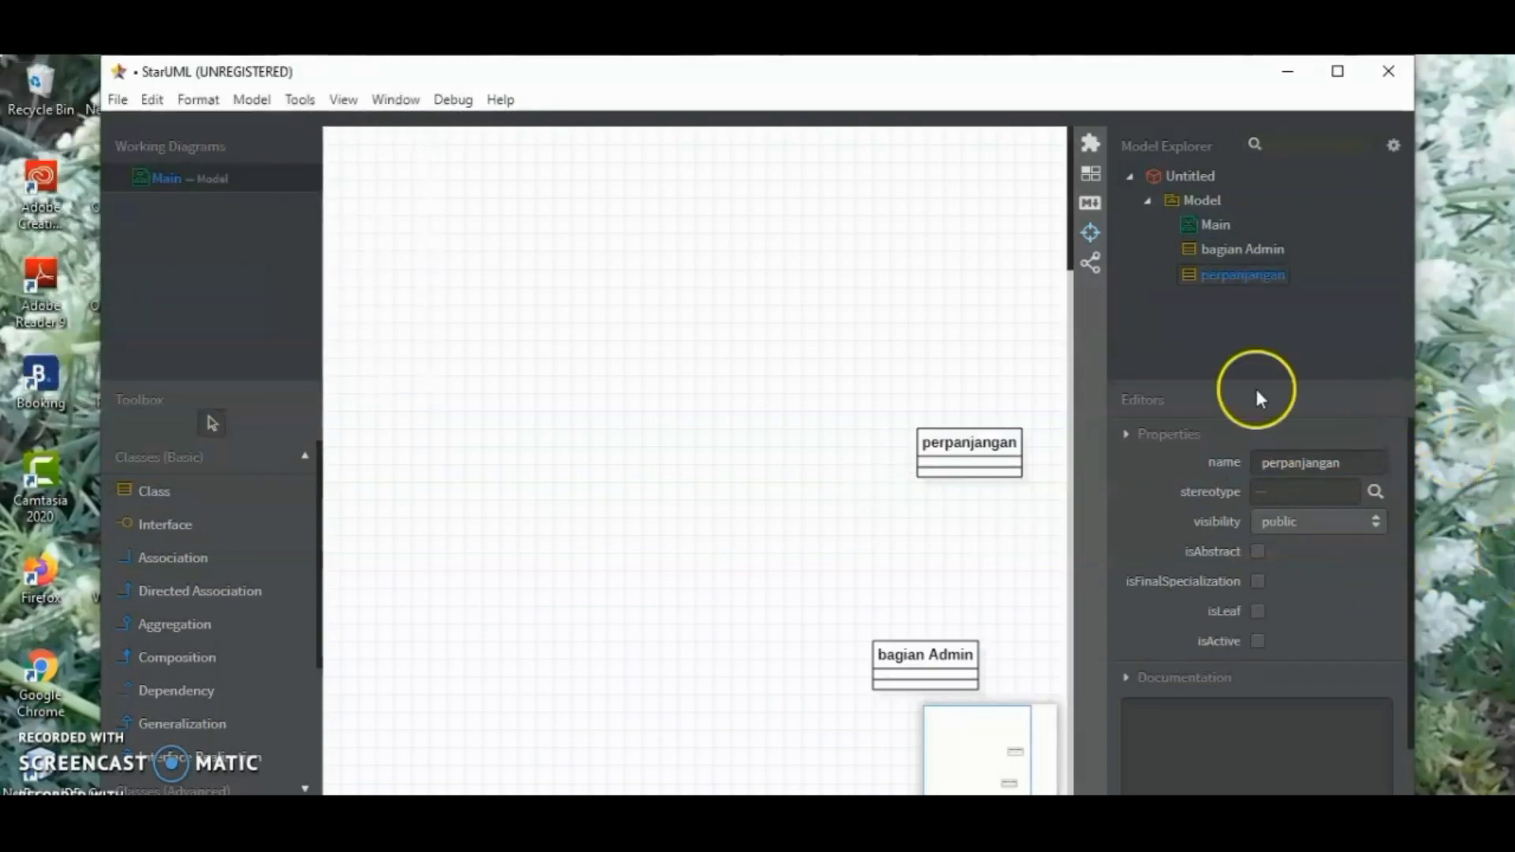
left_click(986, 447)
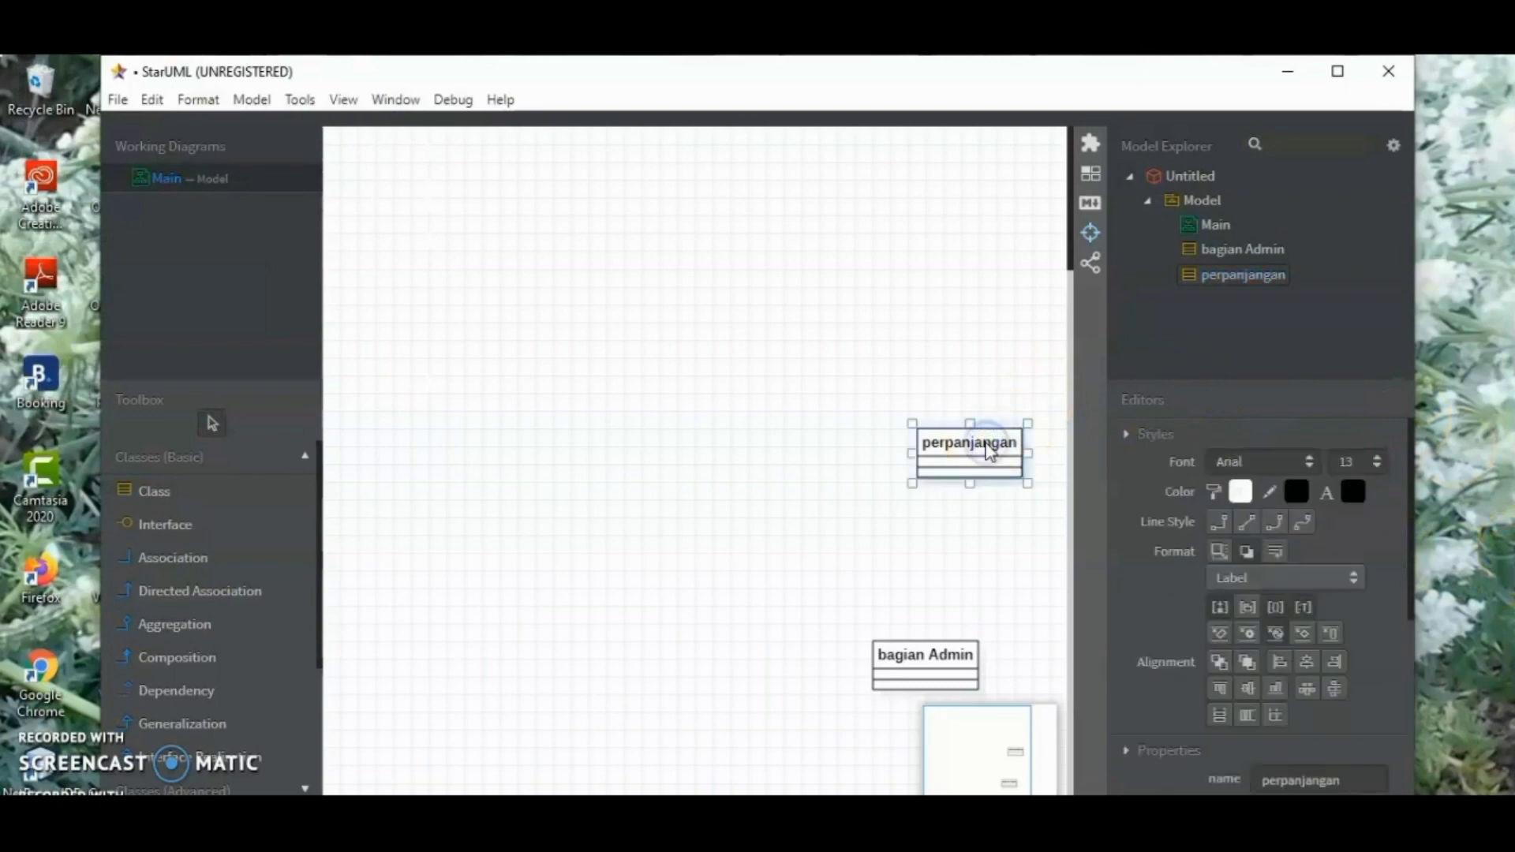
left_click_drag(986, 447, 439, 414)
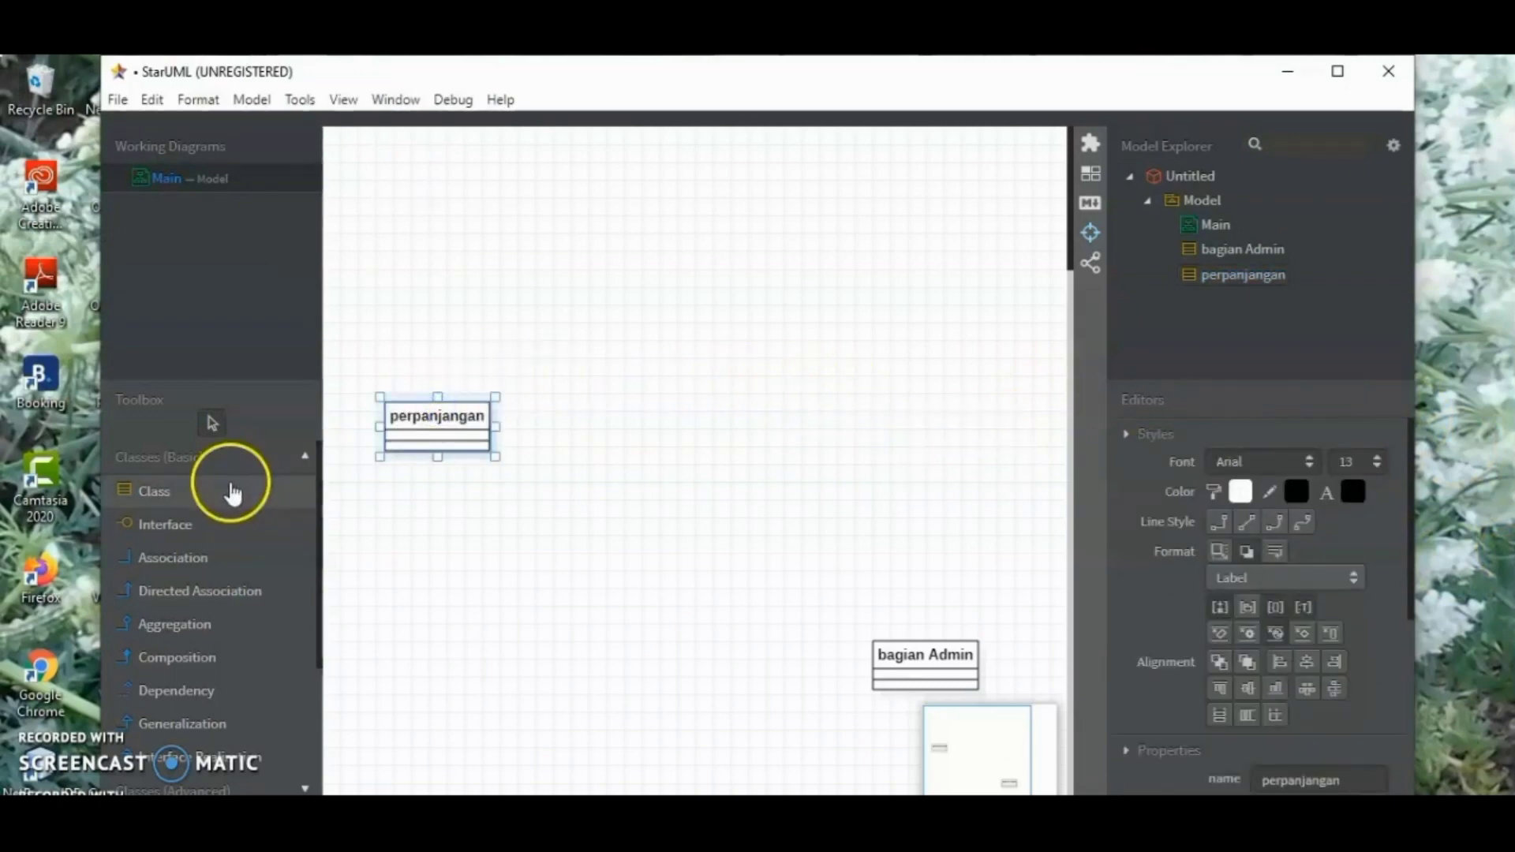
Add a class named "pengembalian" and align it directly below the perpanjangan class
left_click(232, 492)
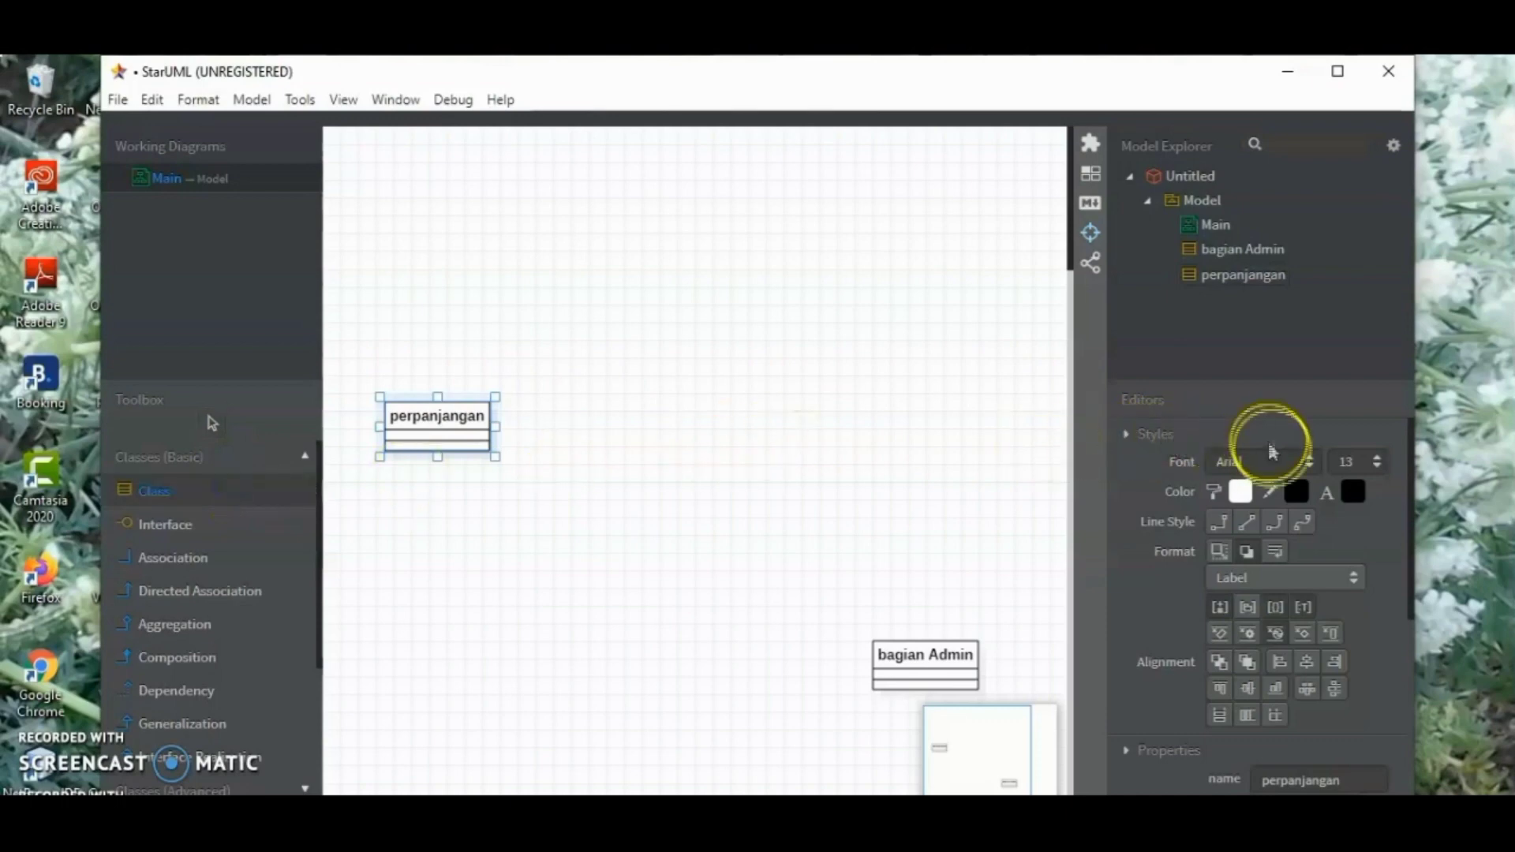
left_click(439, 591)
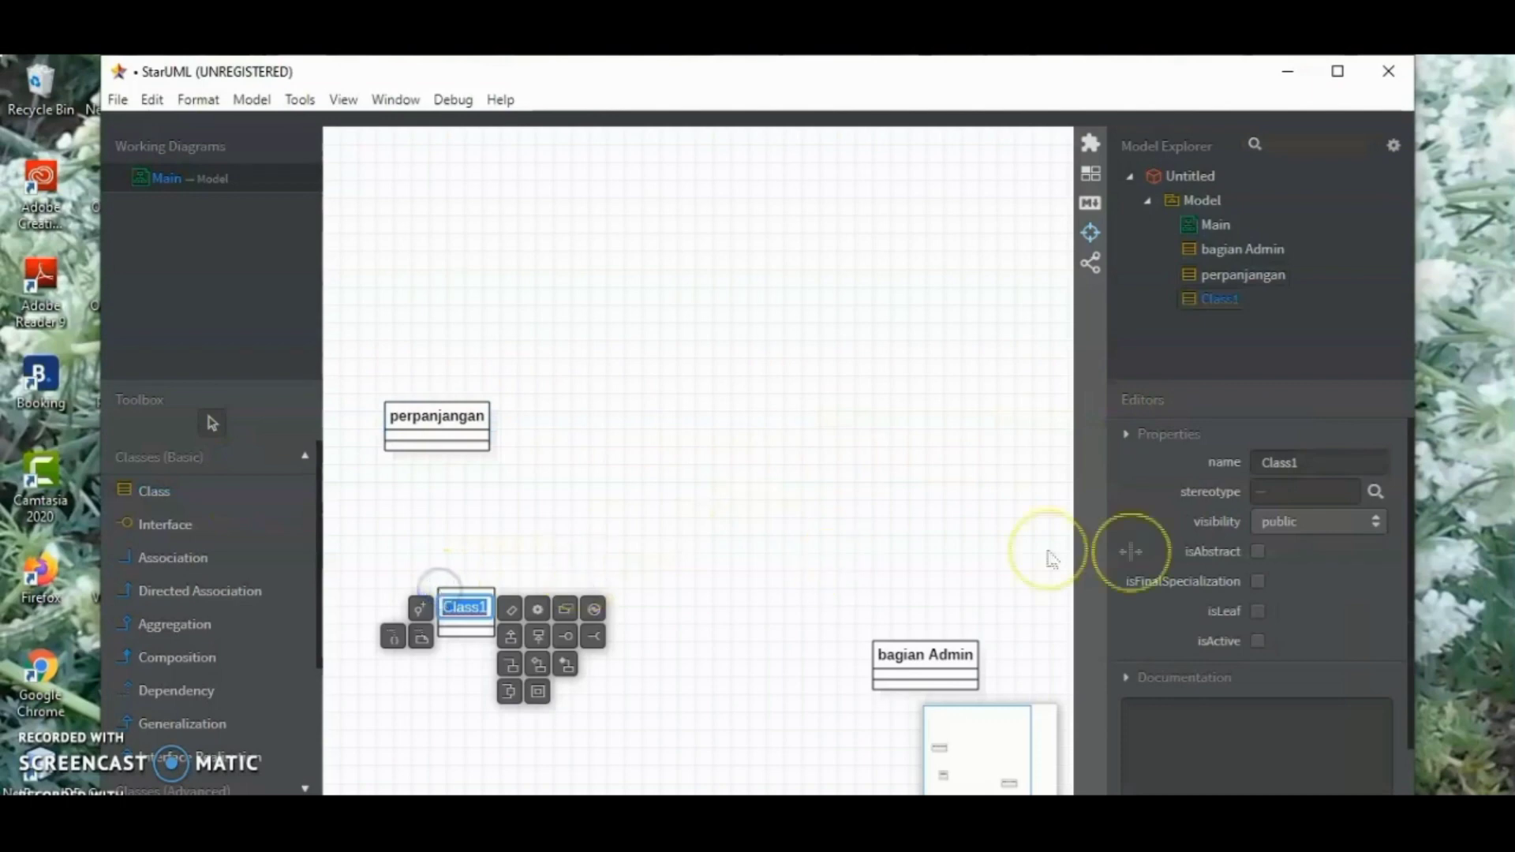
left_click_drag(1303, 464, 1219, 467)
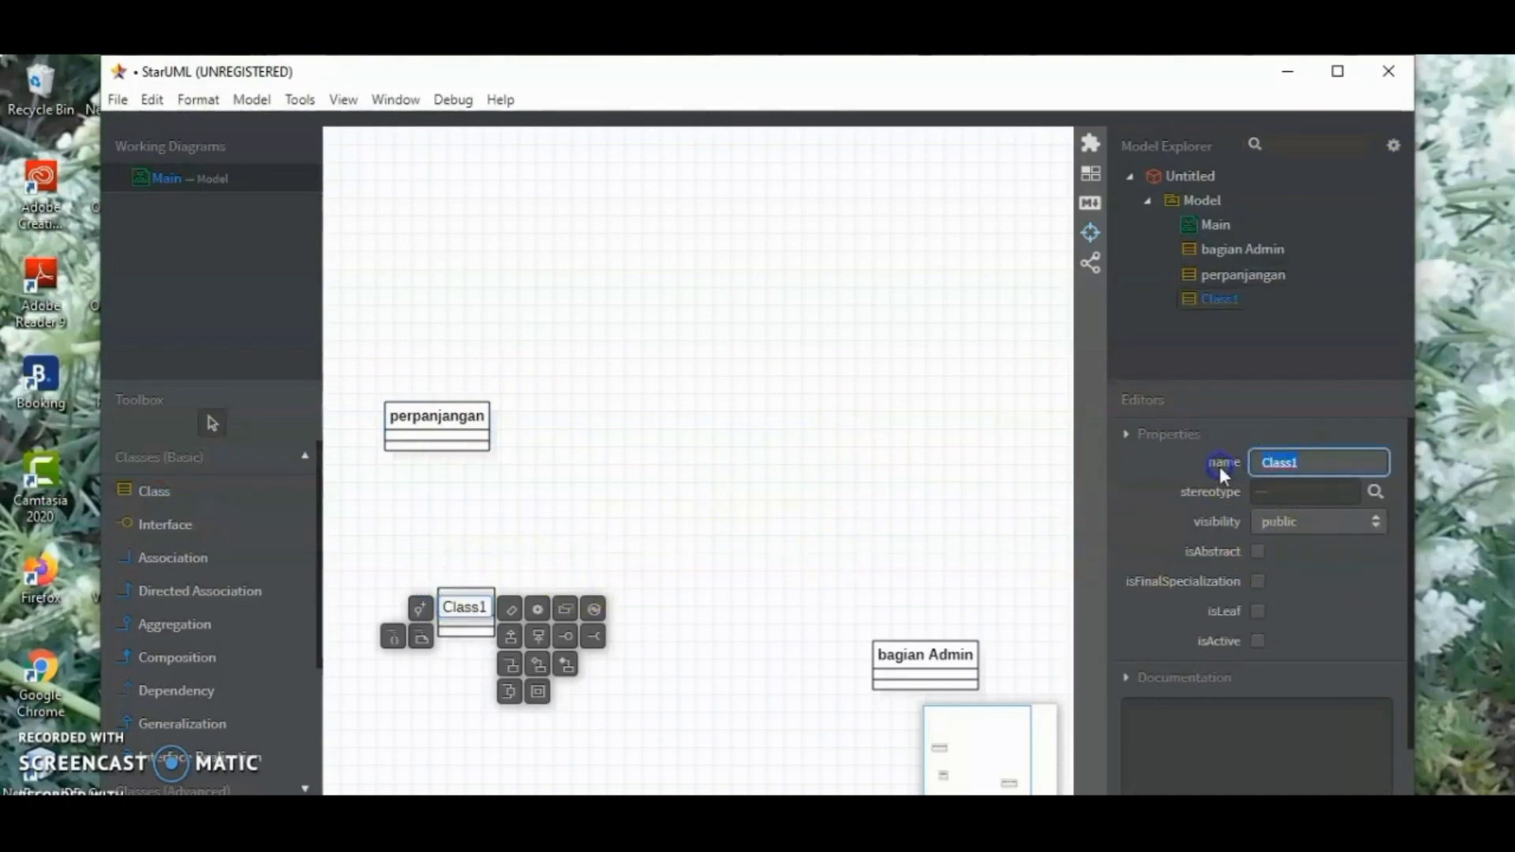
type("pengembalian")
key("Return")
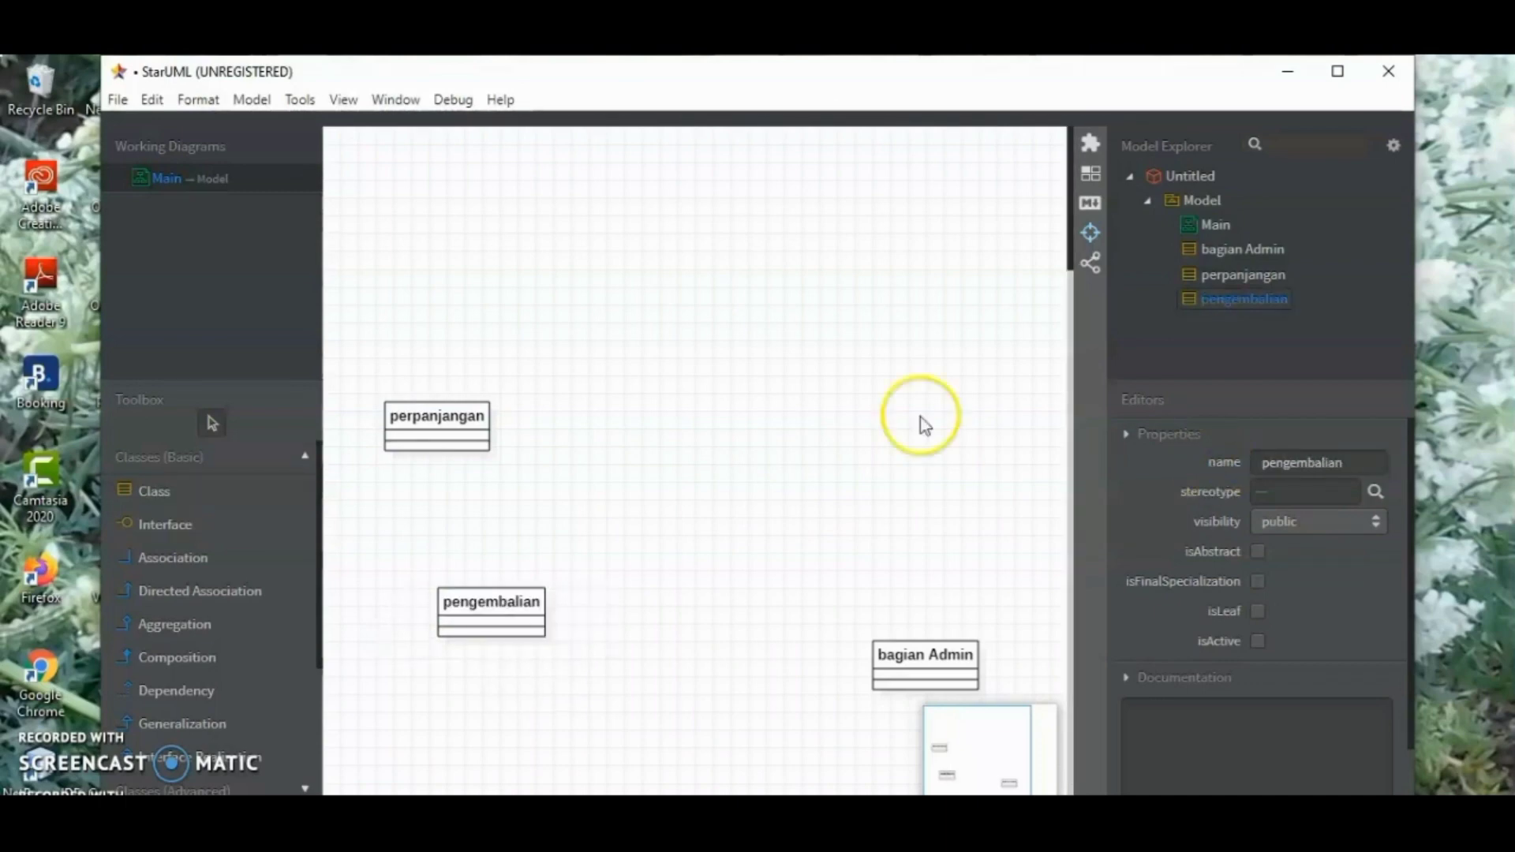
left_click(490, 607)
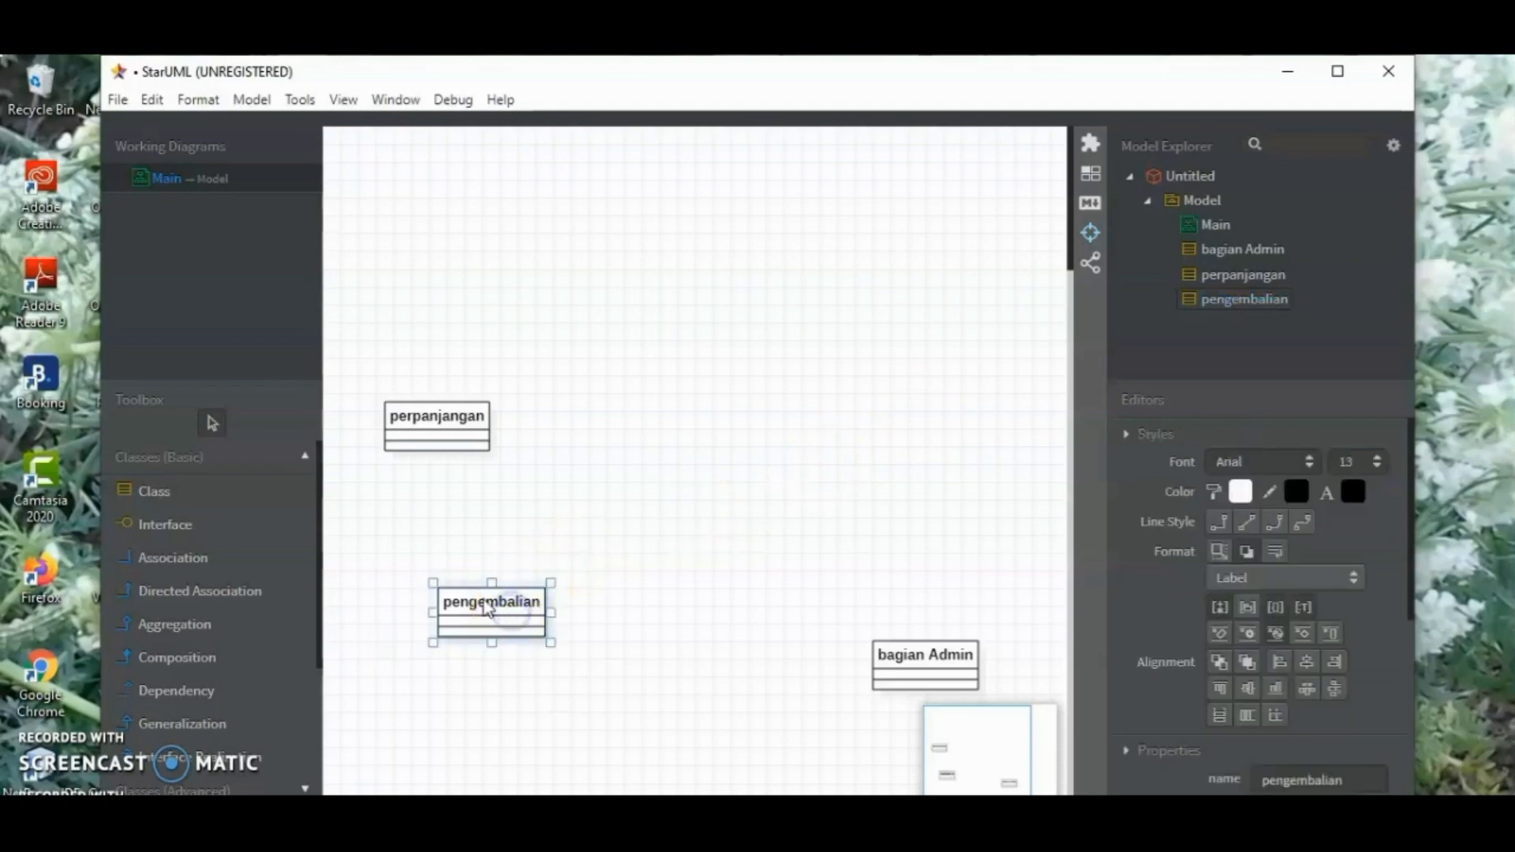
mouse_move(485, 603)
left_mouse_down()
mouse_move(444, 584)
mouse_move(463, 592)
left_mouse_up()
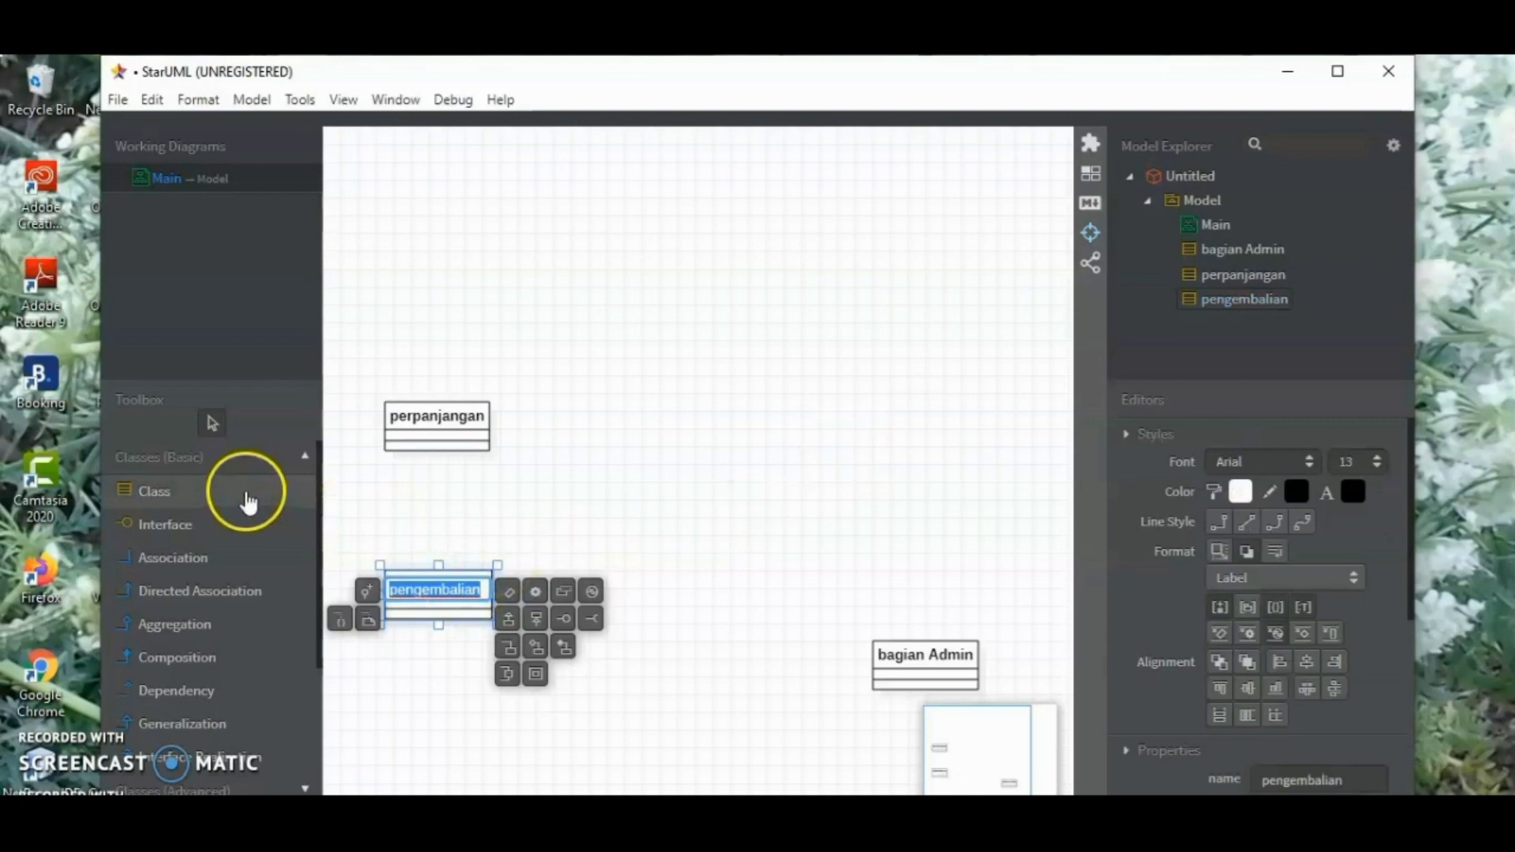
Add a class above the perpanjangan class and name it "peminjaman"
left_click(247, 501)
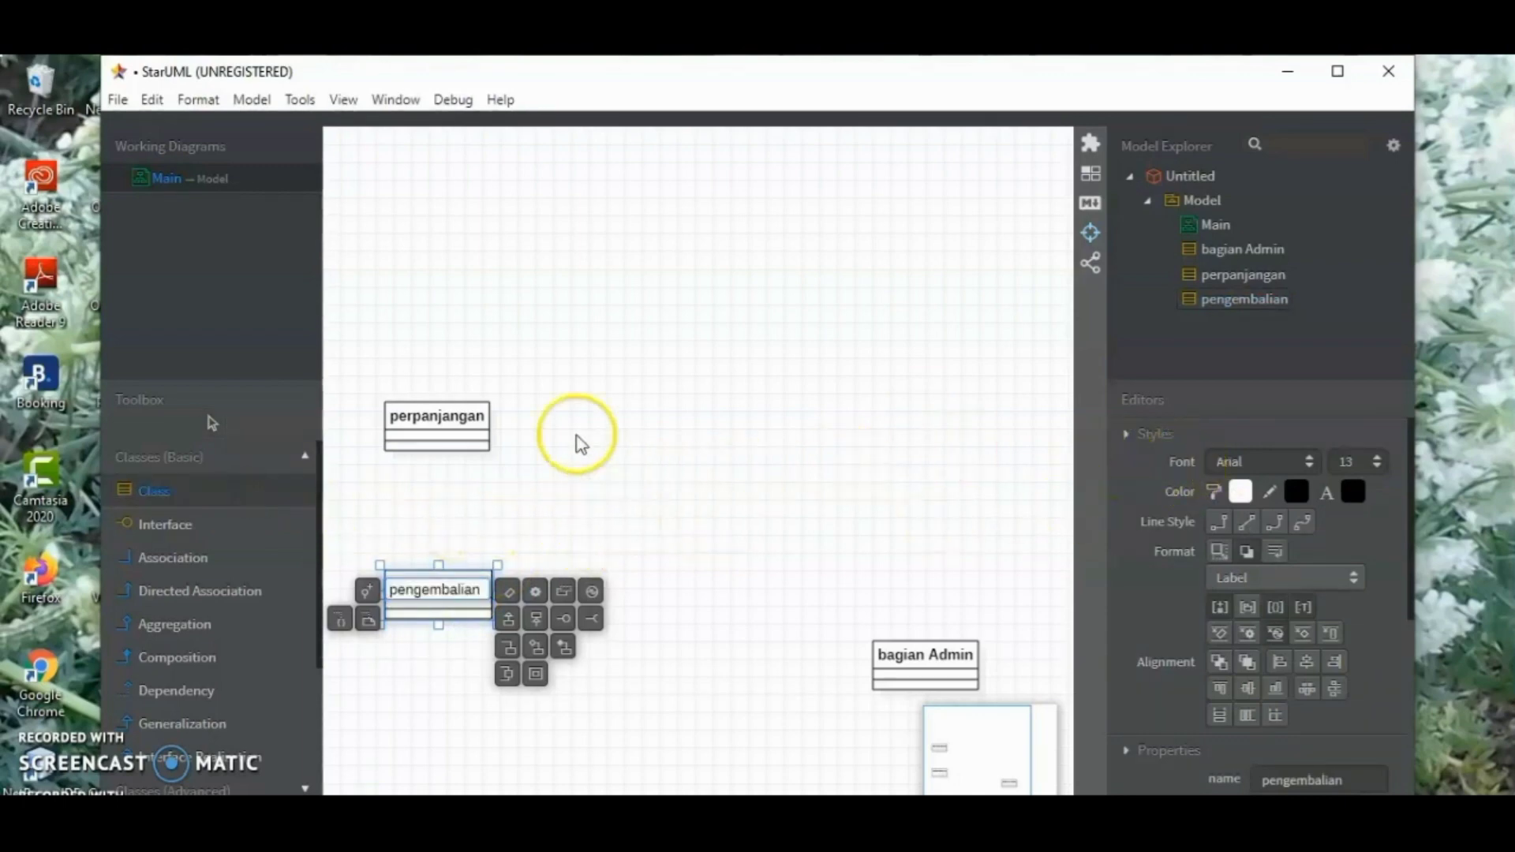
left_click(426, 234)
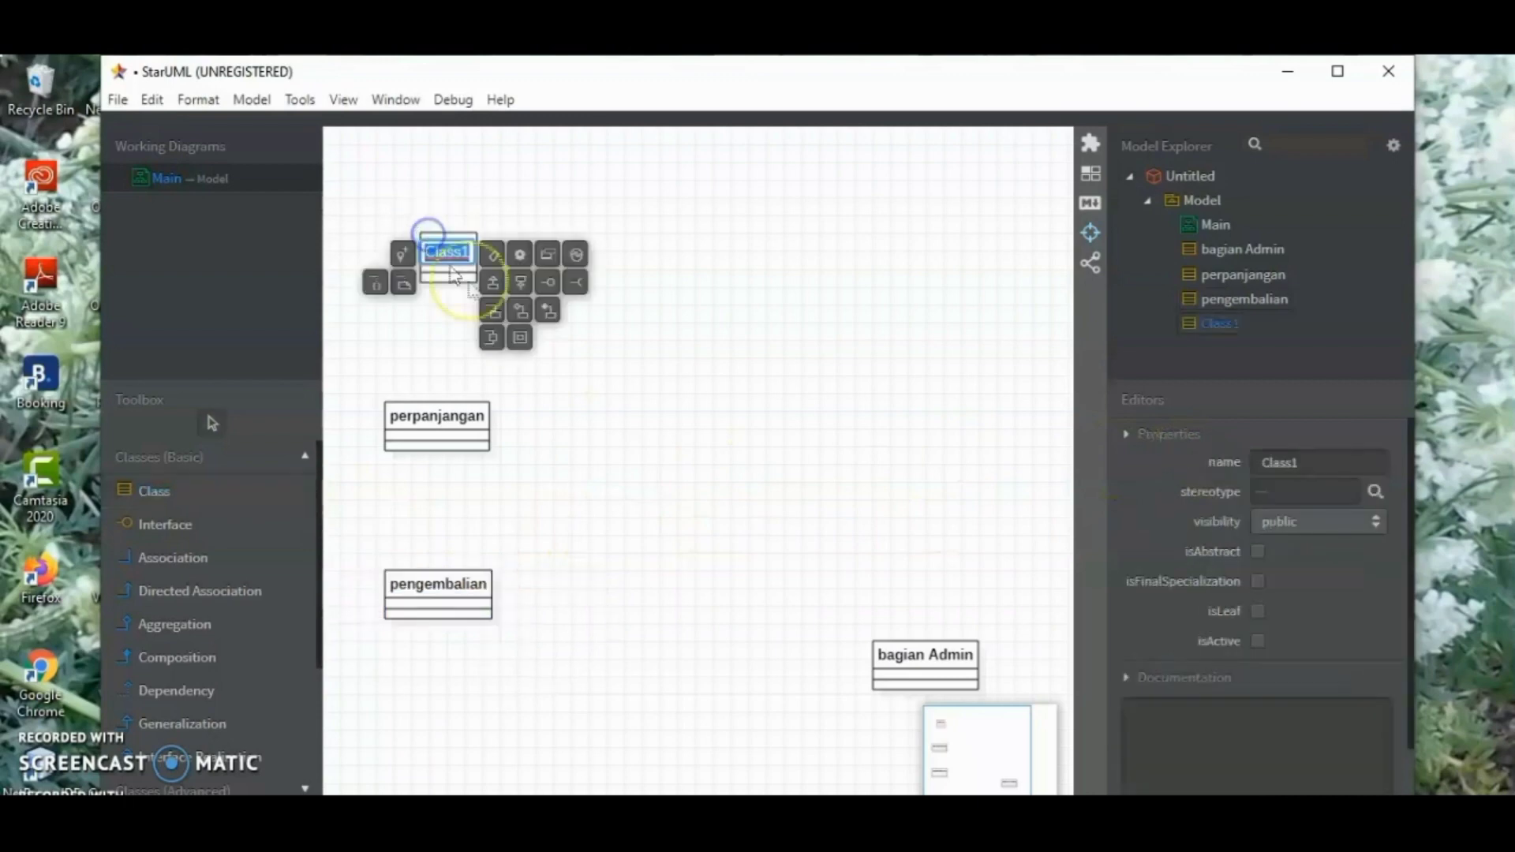
left_click(1309, 464)
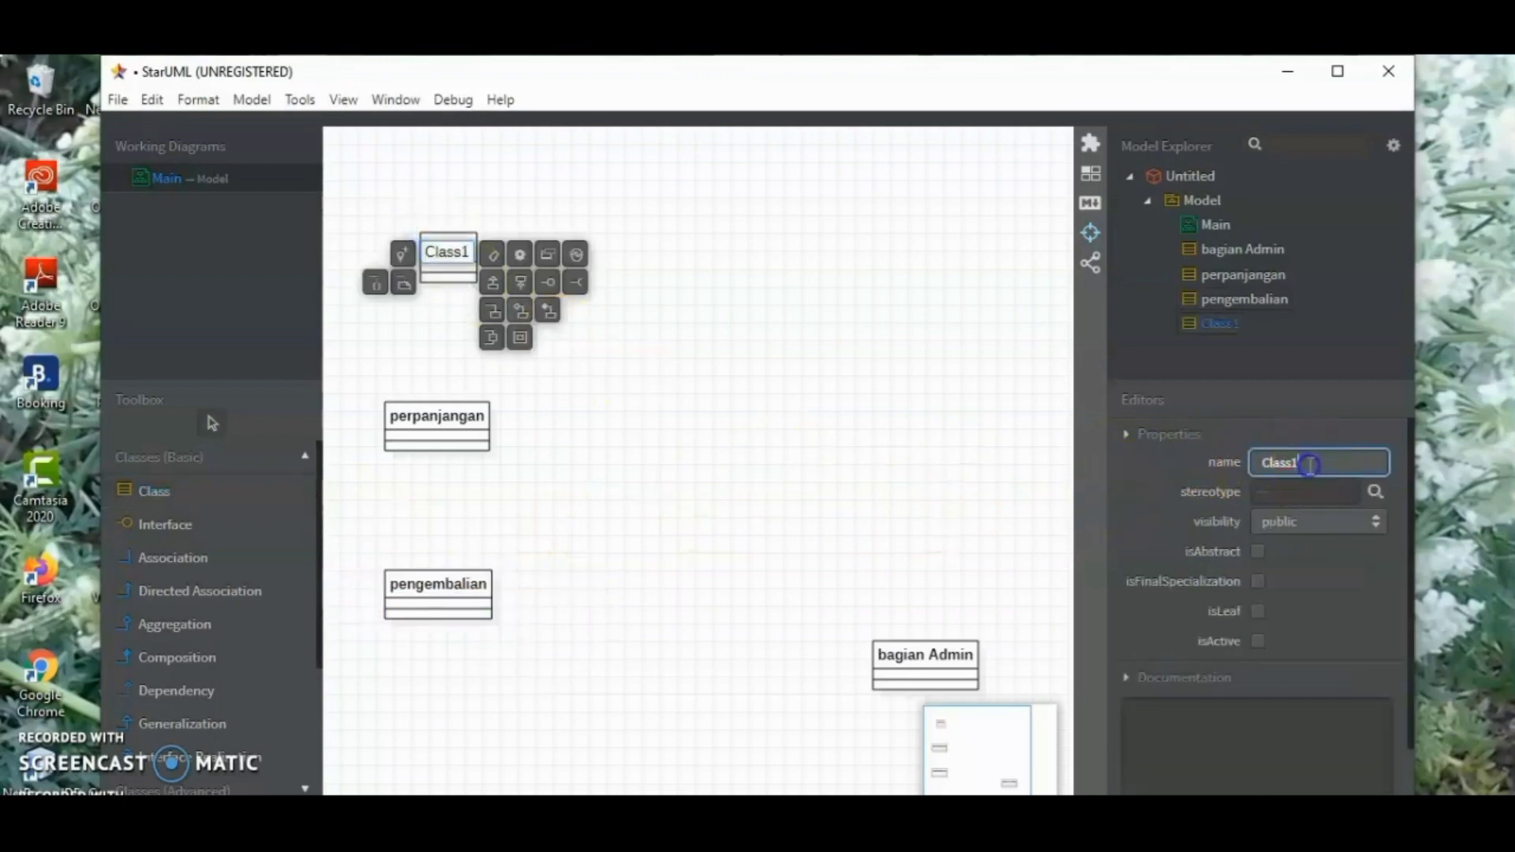
left_click_drag(1309, 464, 1229, 457)
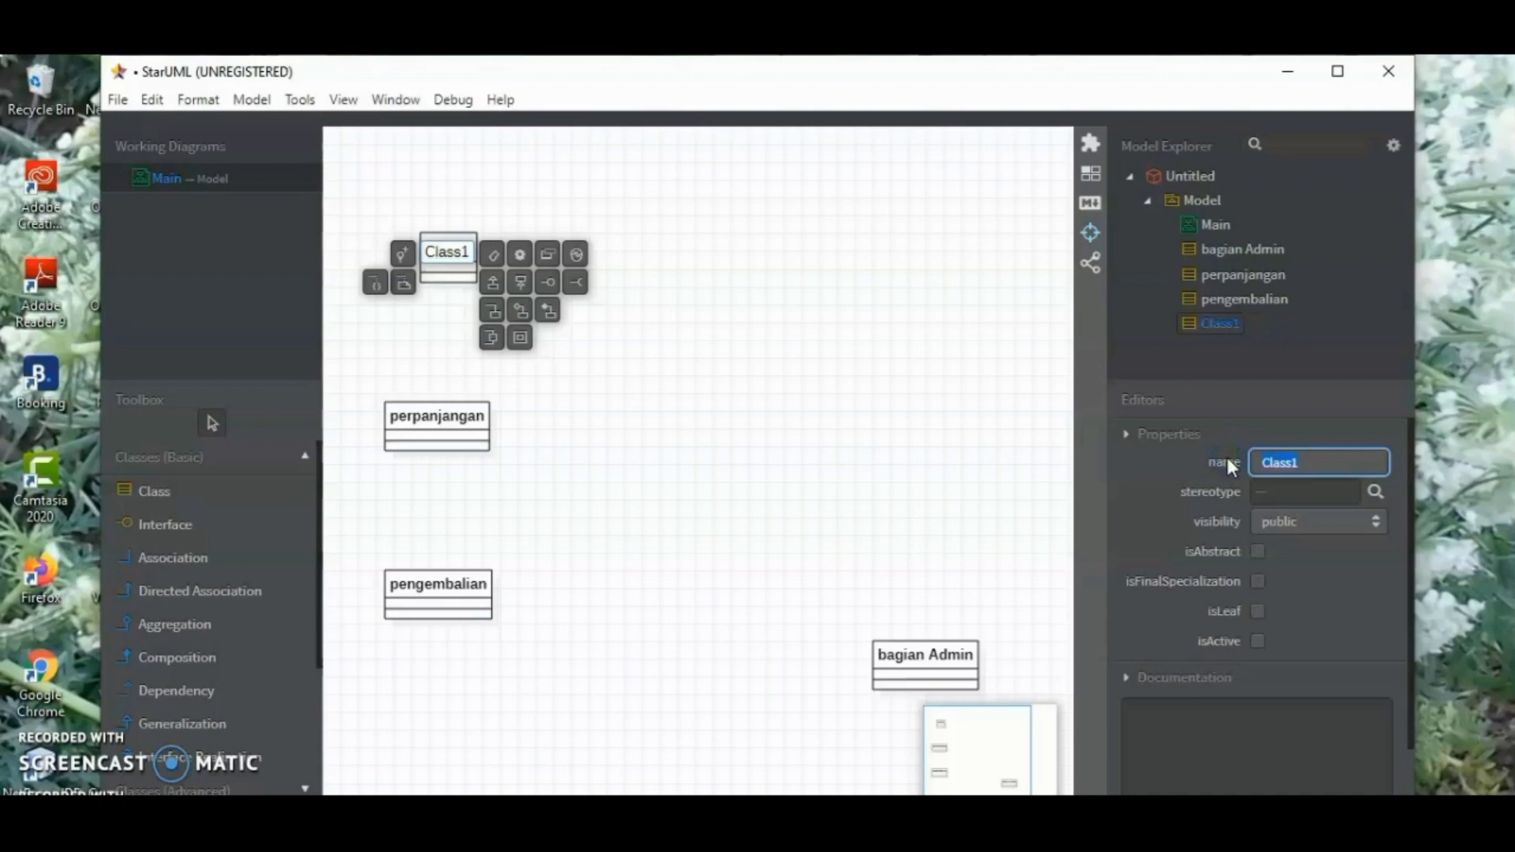
type("peminjaman")
key("Return")
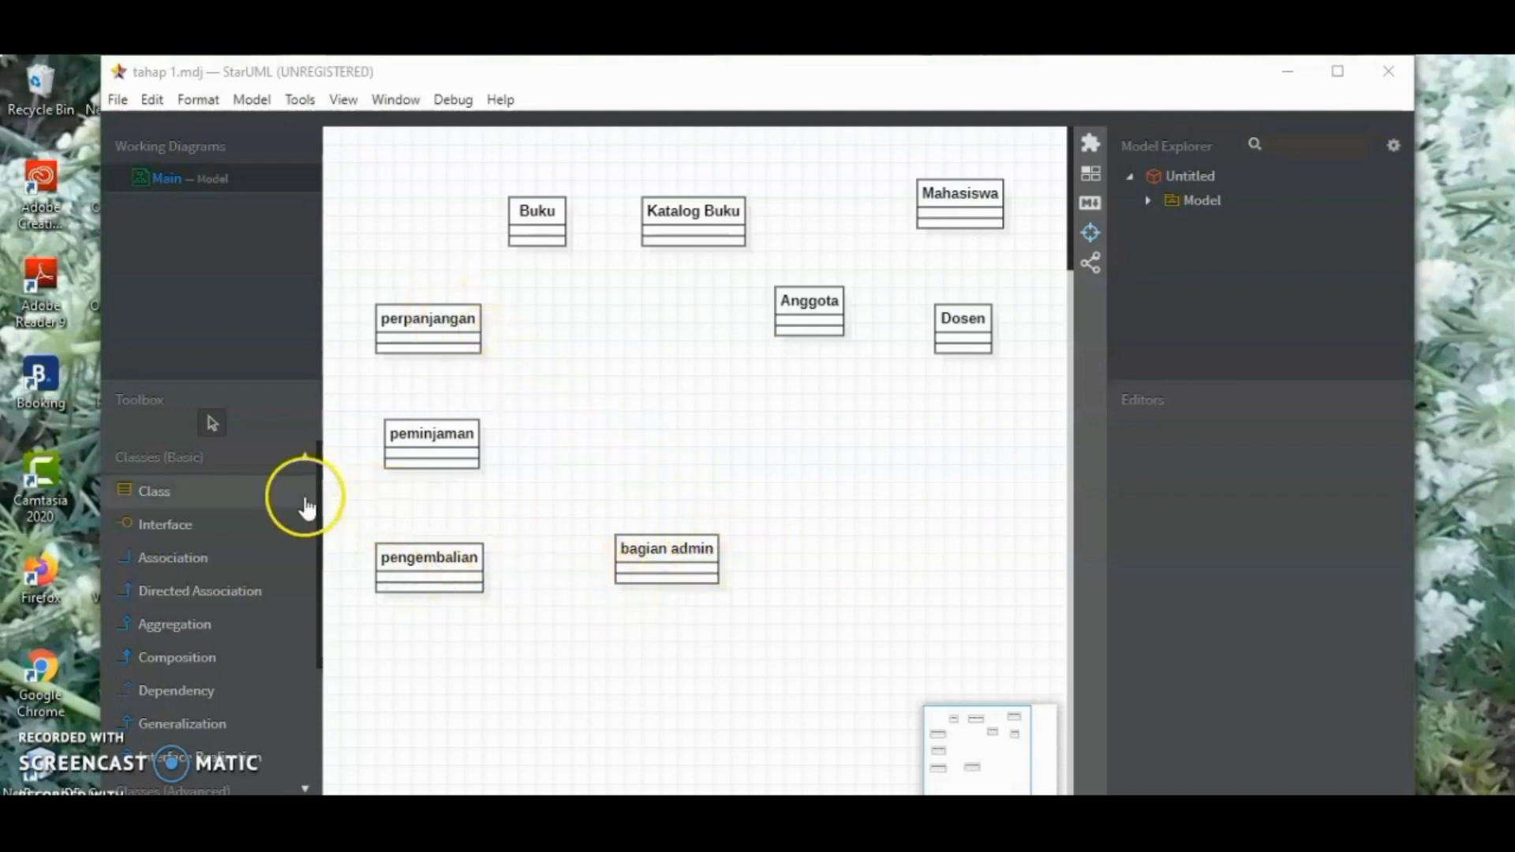
Draw a directed association from the bagian admin class to the perpanjangan class and name it "melakukan"
left_click(220, 593)
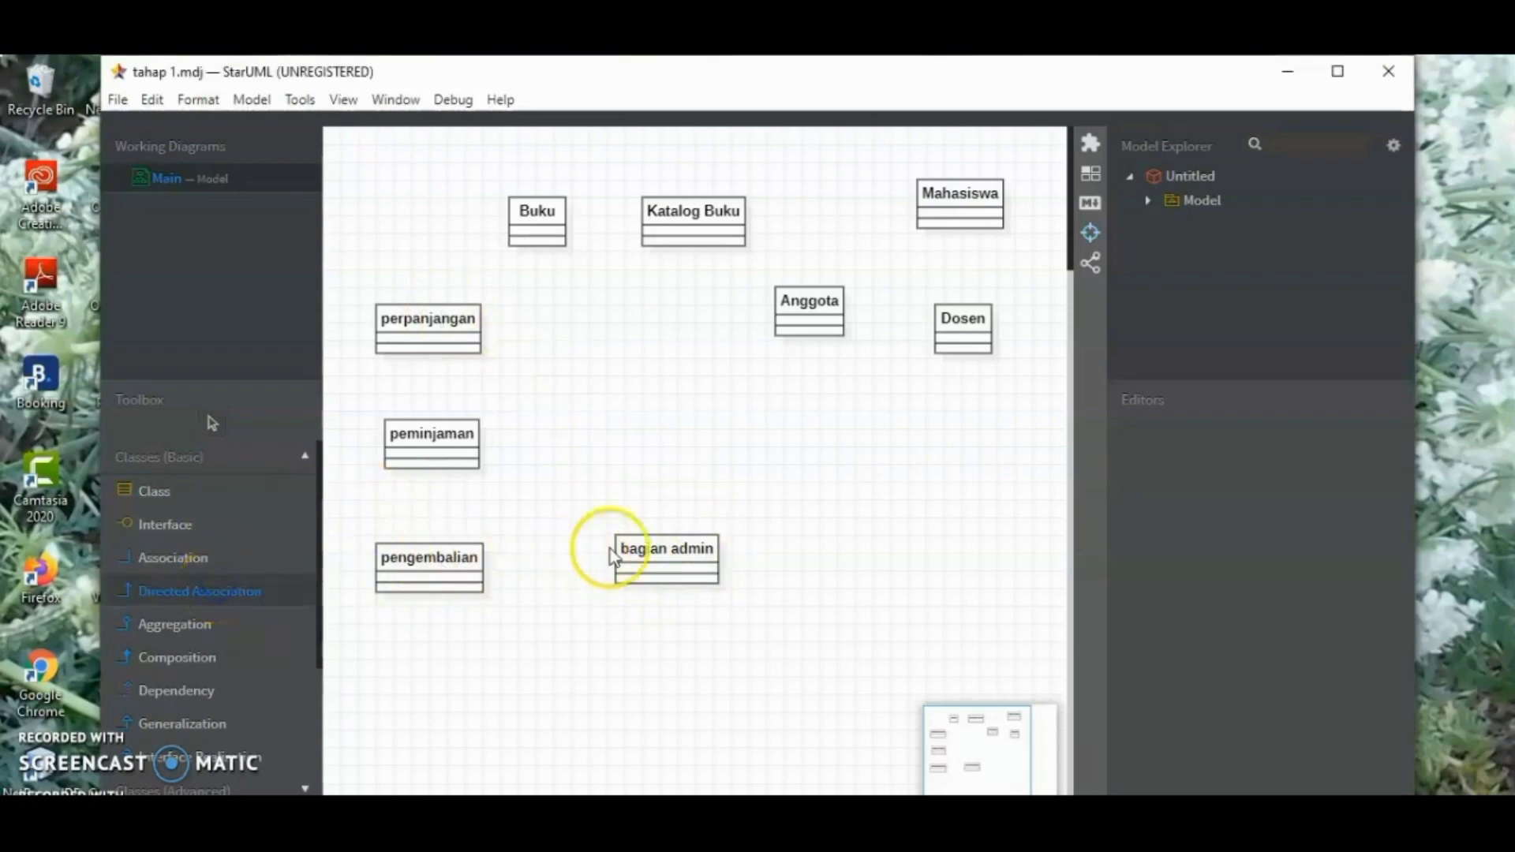
left_click(657, 557)
left_click_drag(657, 558, 462, 338)
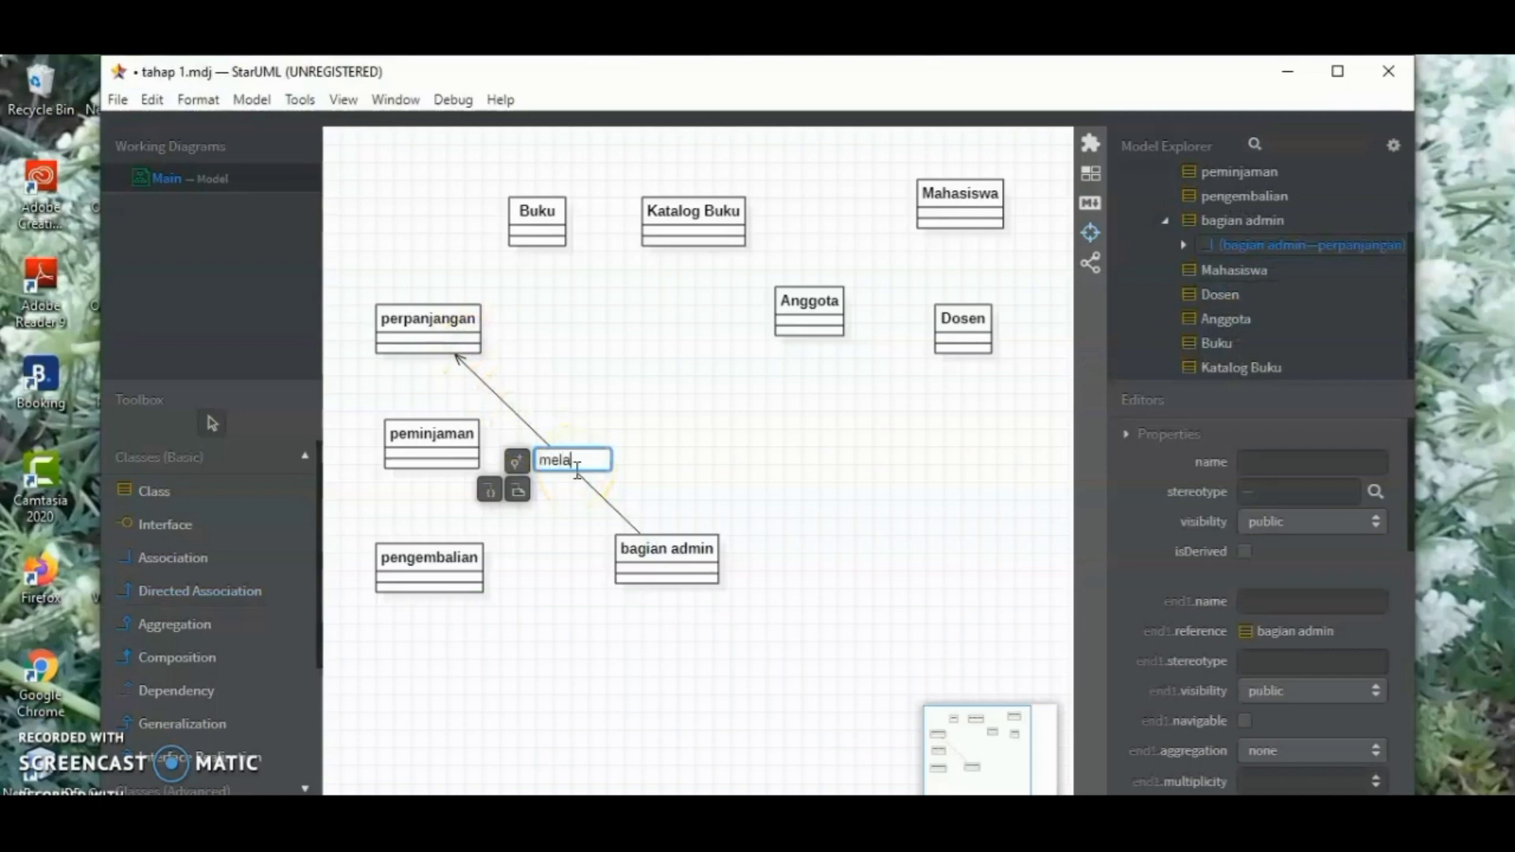
type("melakukan")
key("Return")
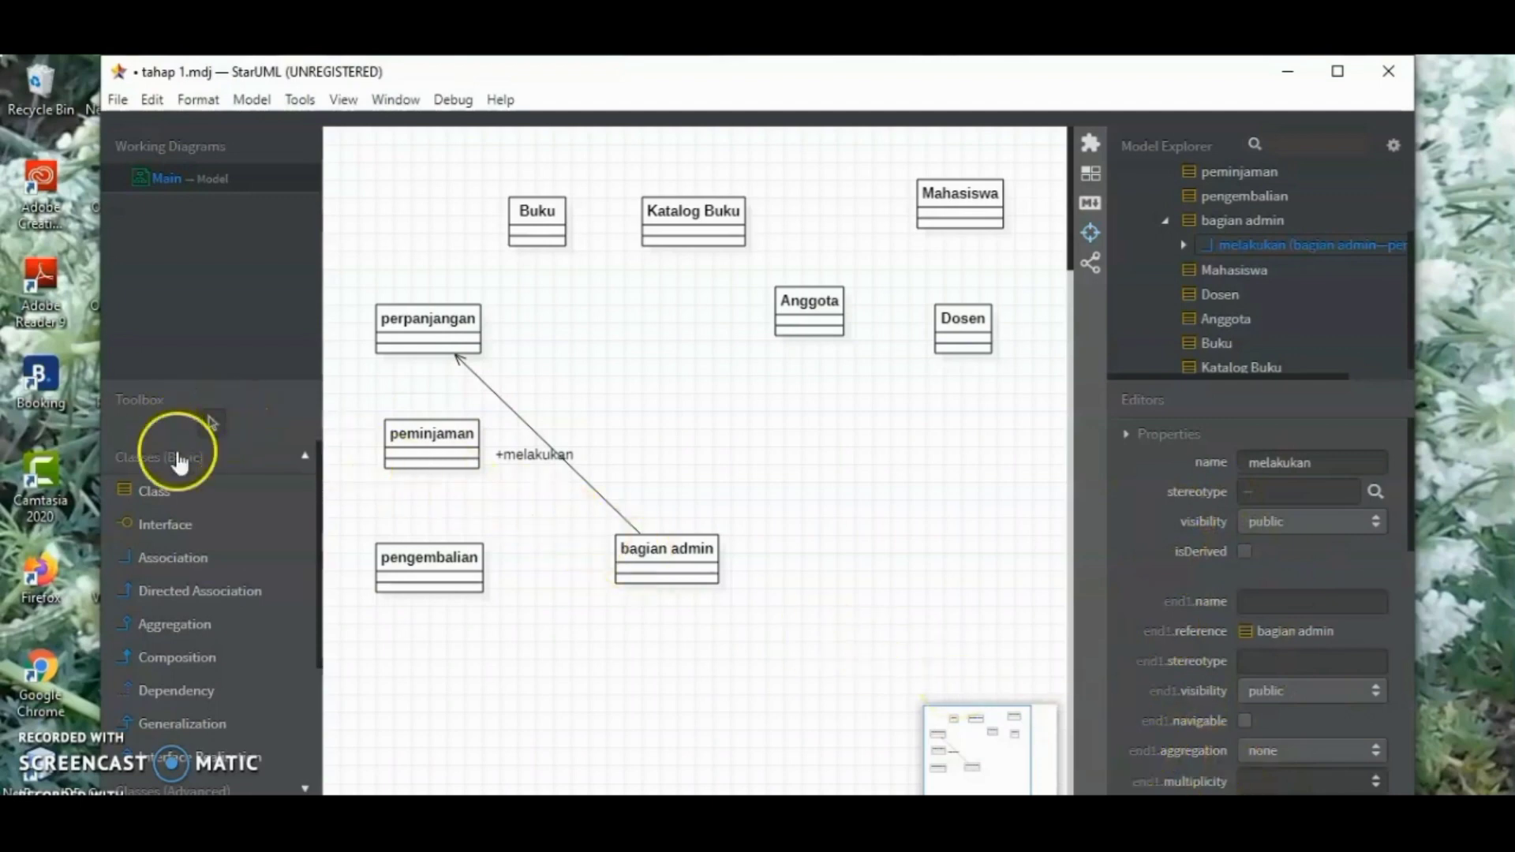
Draw a directed association from the bagian admin class to the peminjaman class and name it "melakukan"
left_click(229, 592)
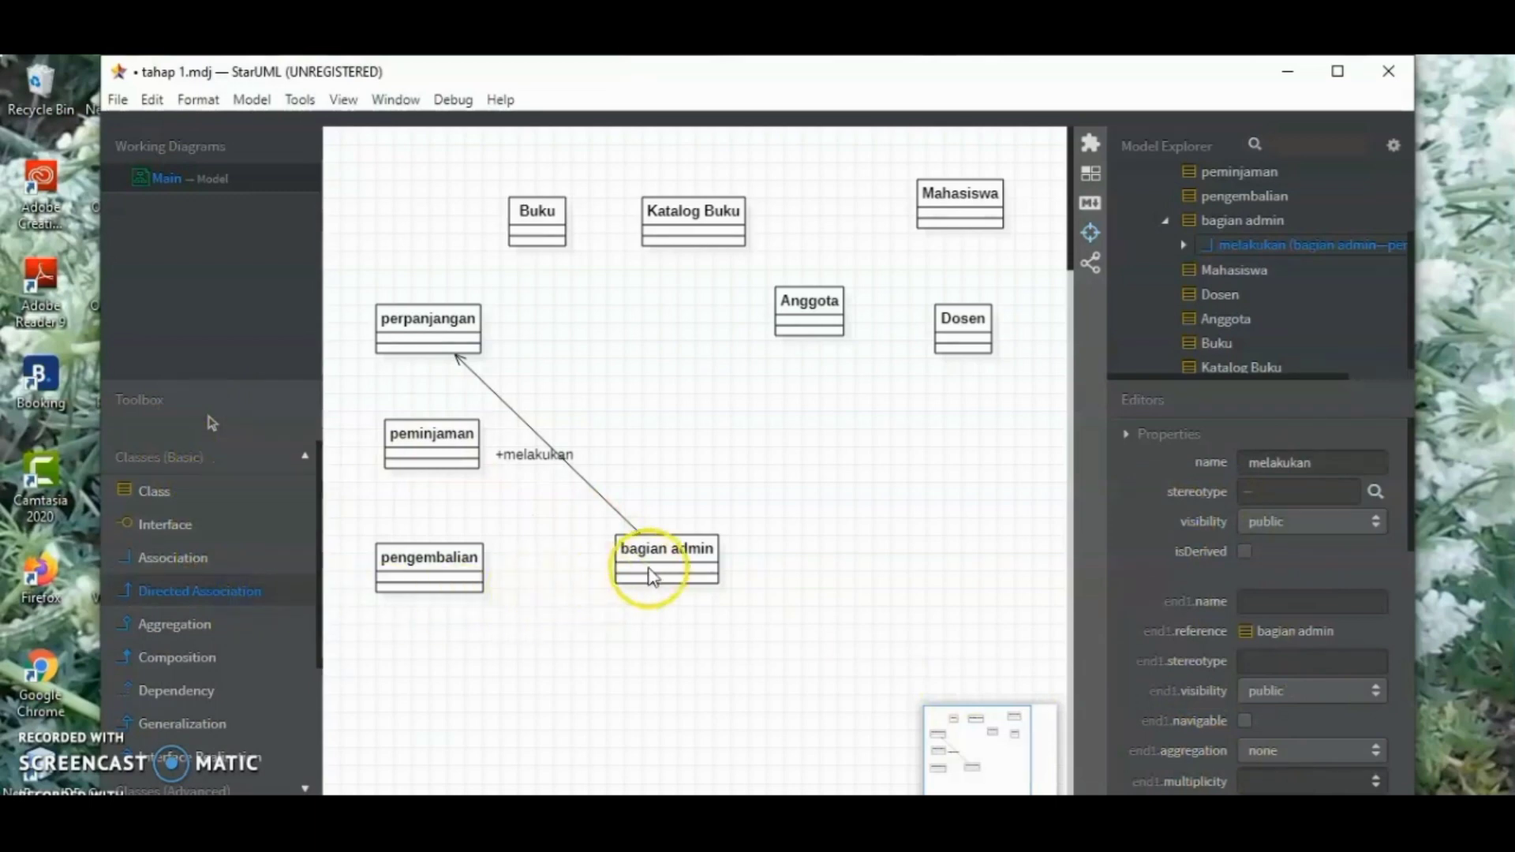
left_click_drag(640, 555, 456, 446)
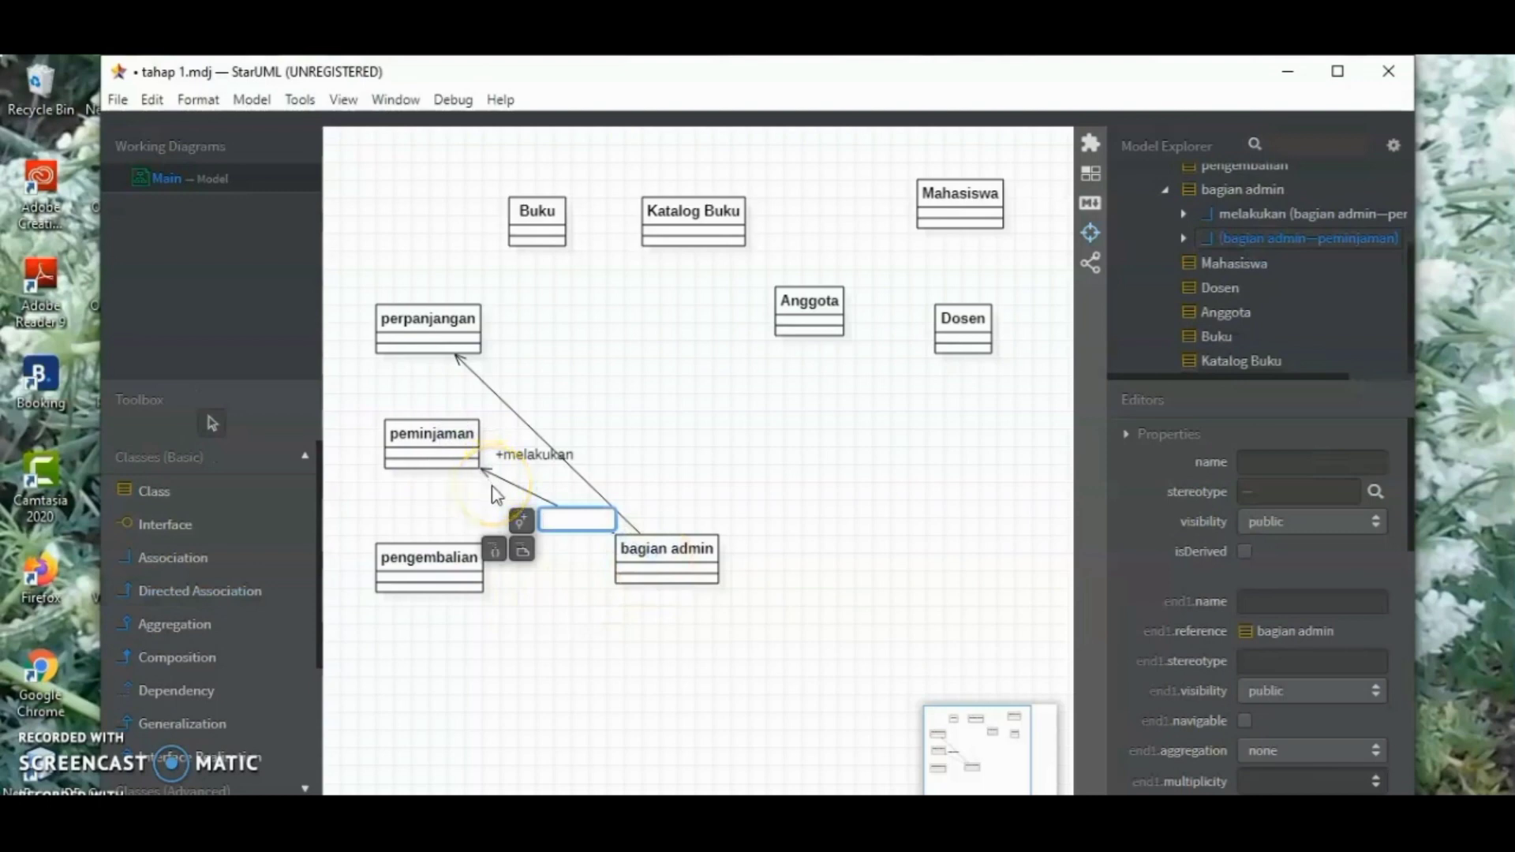
type("melakukan")
key("Return")
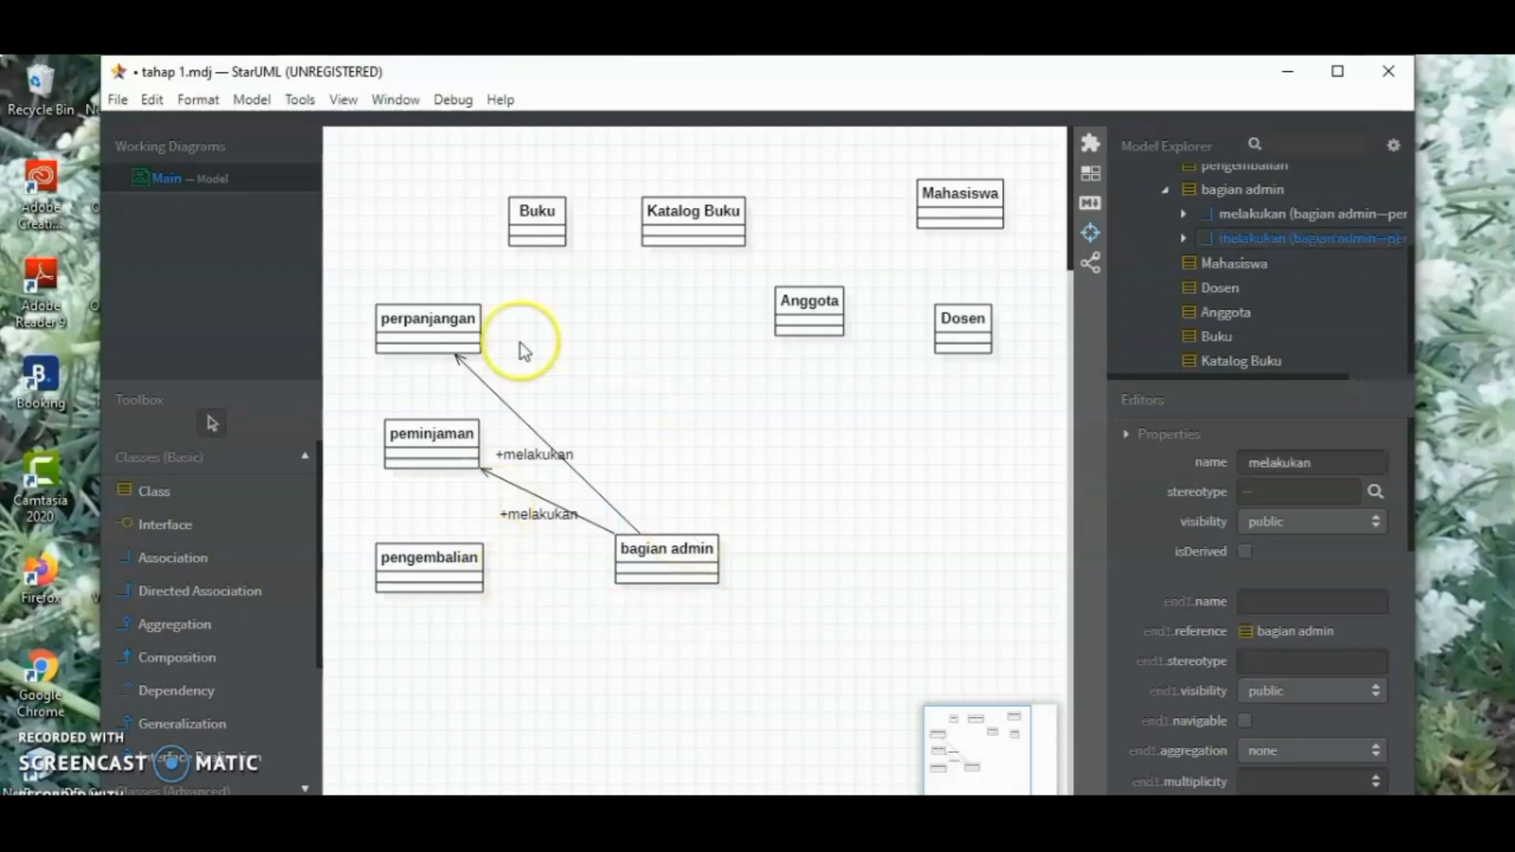
Draw a directed association from the bagian admin class to the pengembalian class and name it "melakukan"
left_click(634, 560)
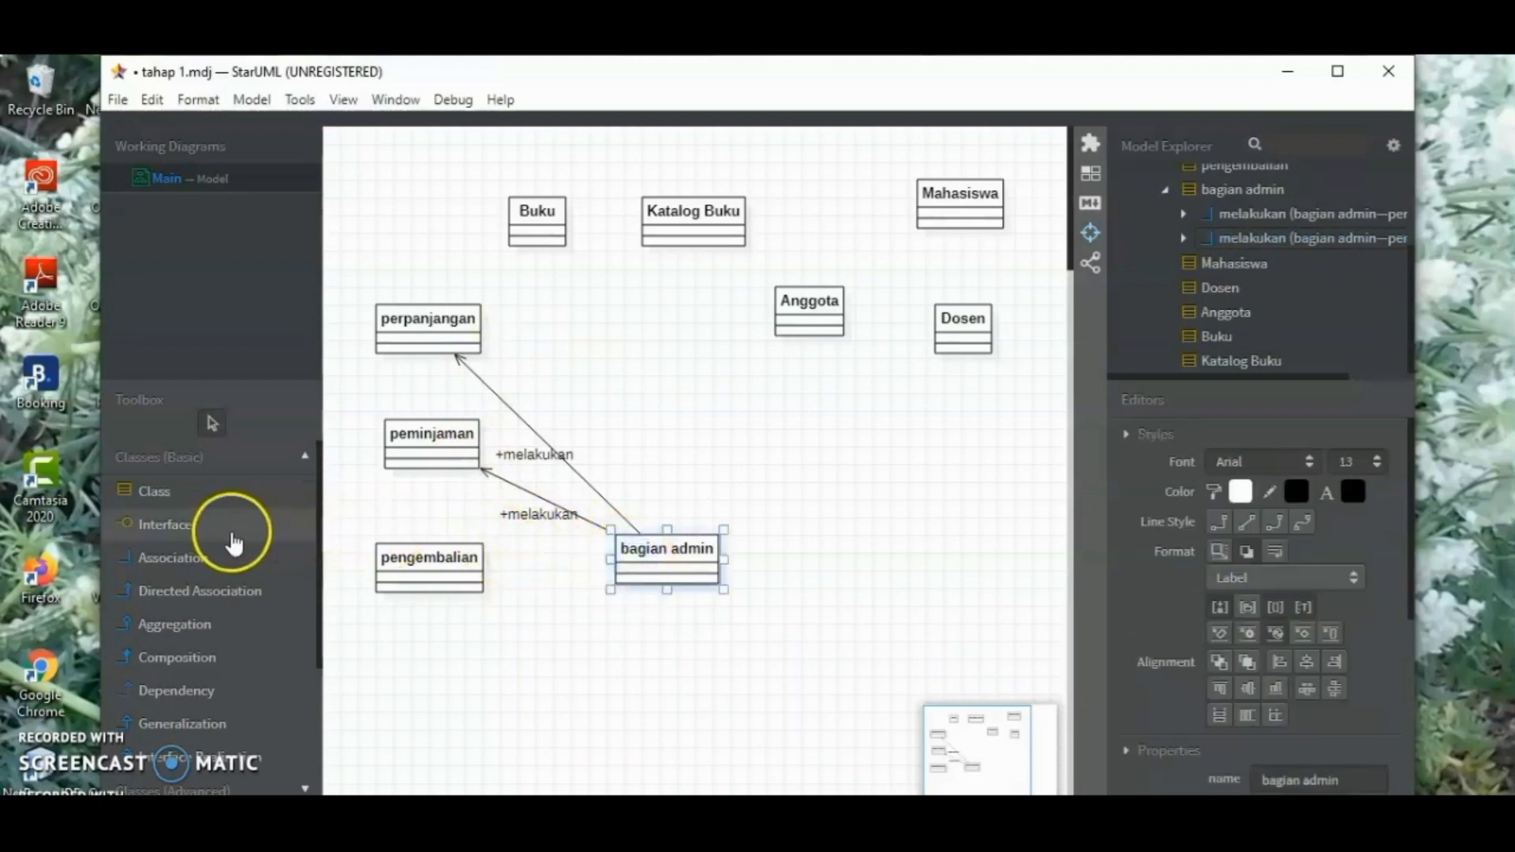
left_click(223, 590)
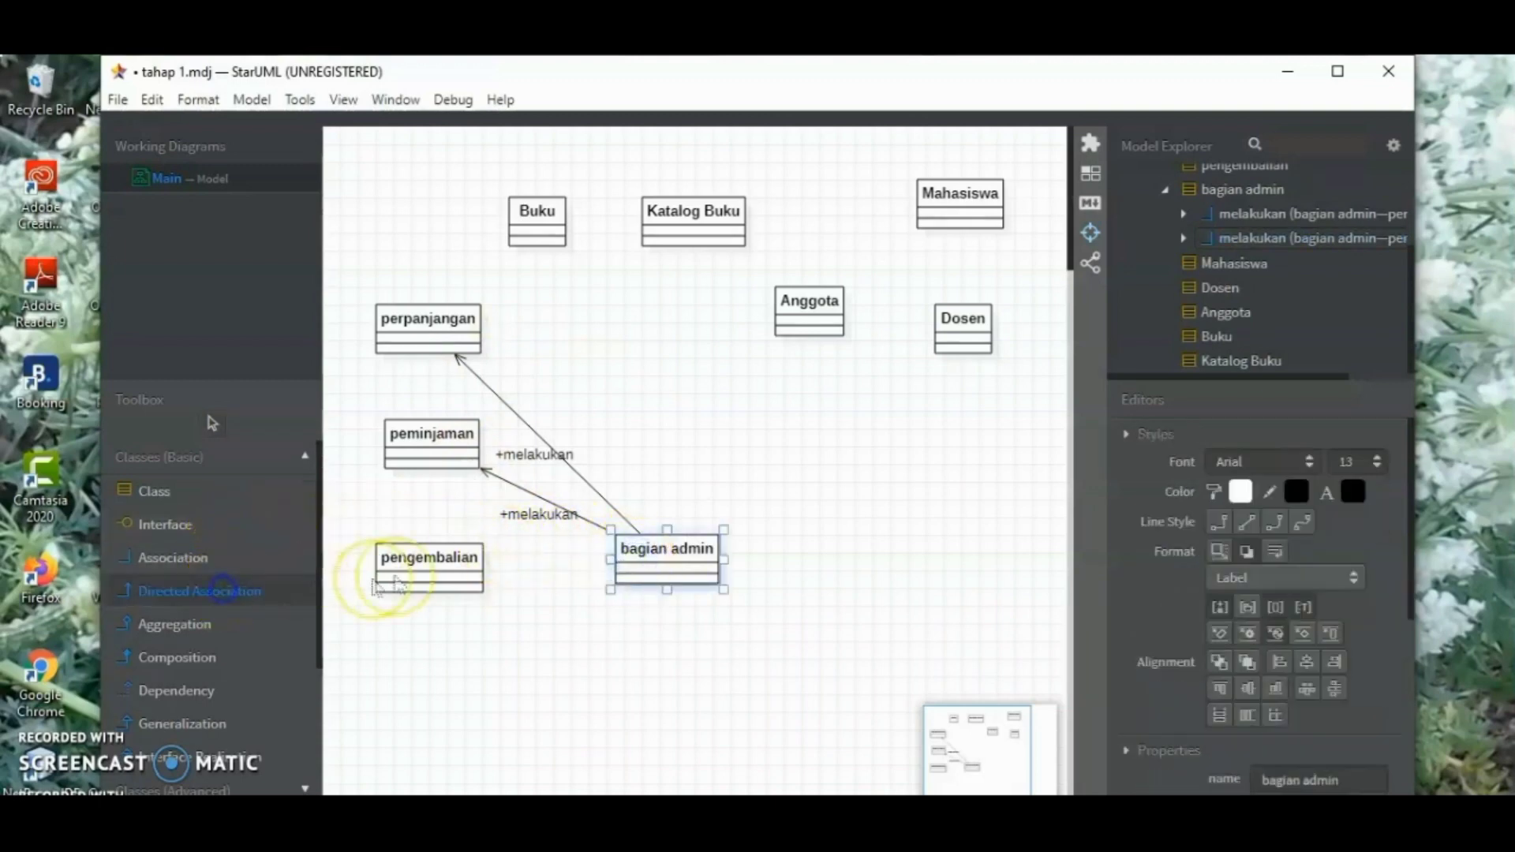
left_click_drag(626, 563, 452, 577)
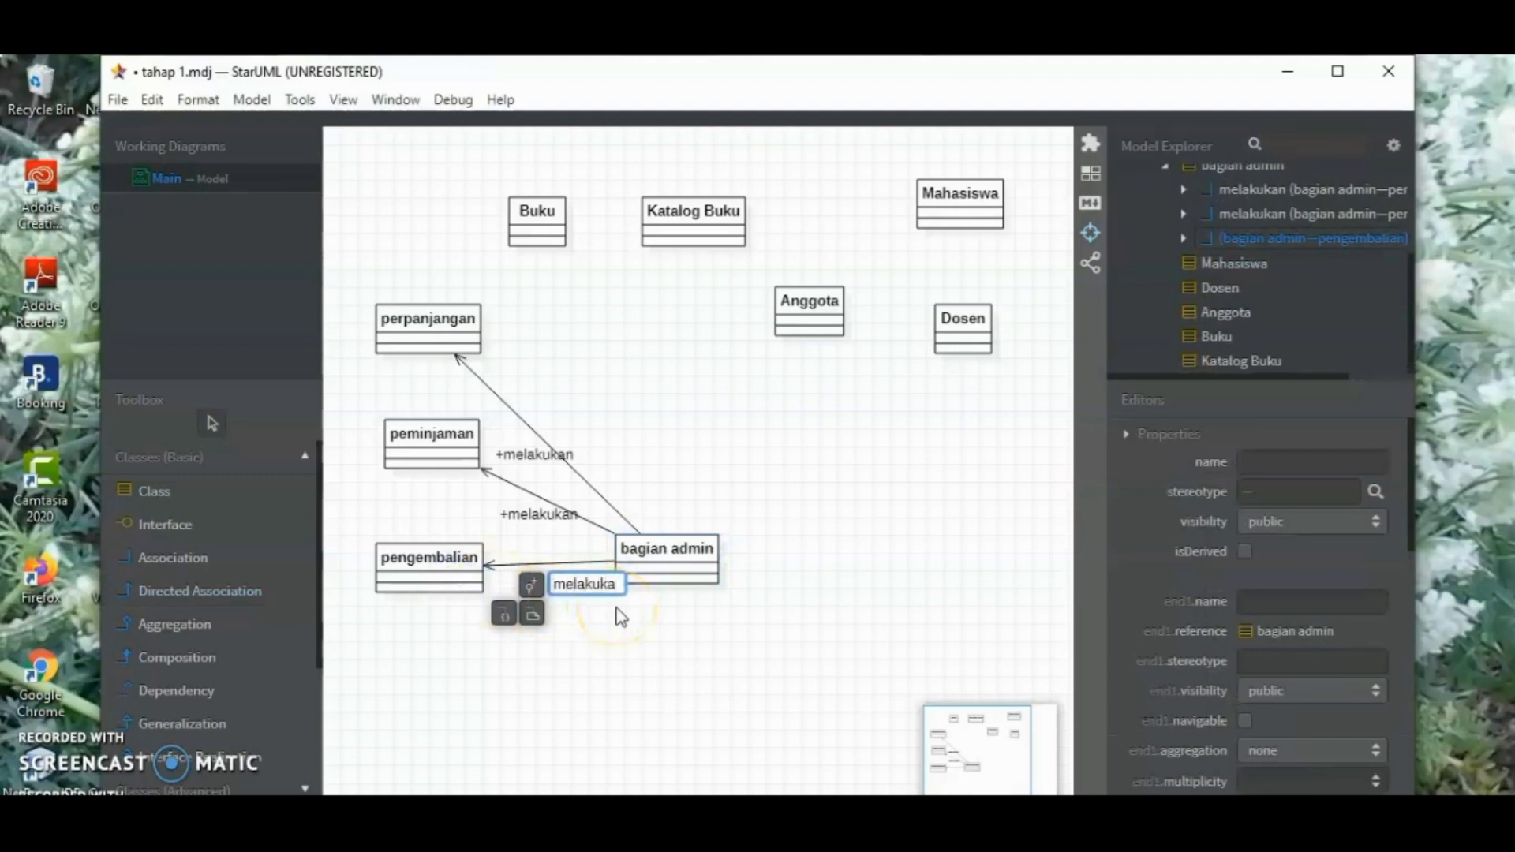
type("melakukan")
key("Return")
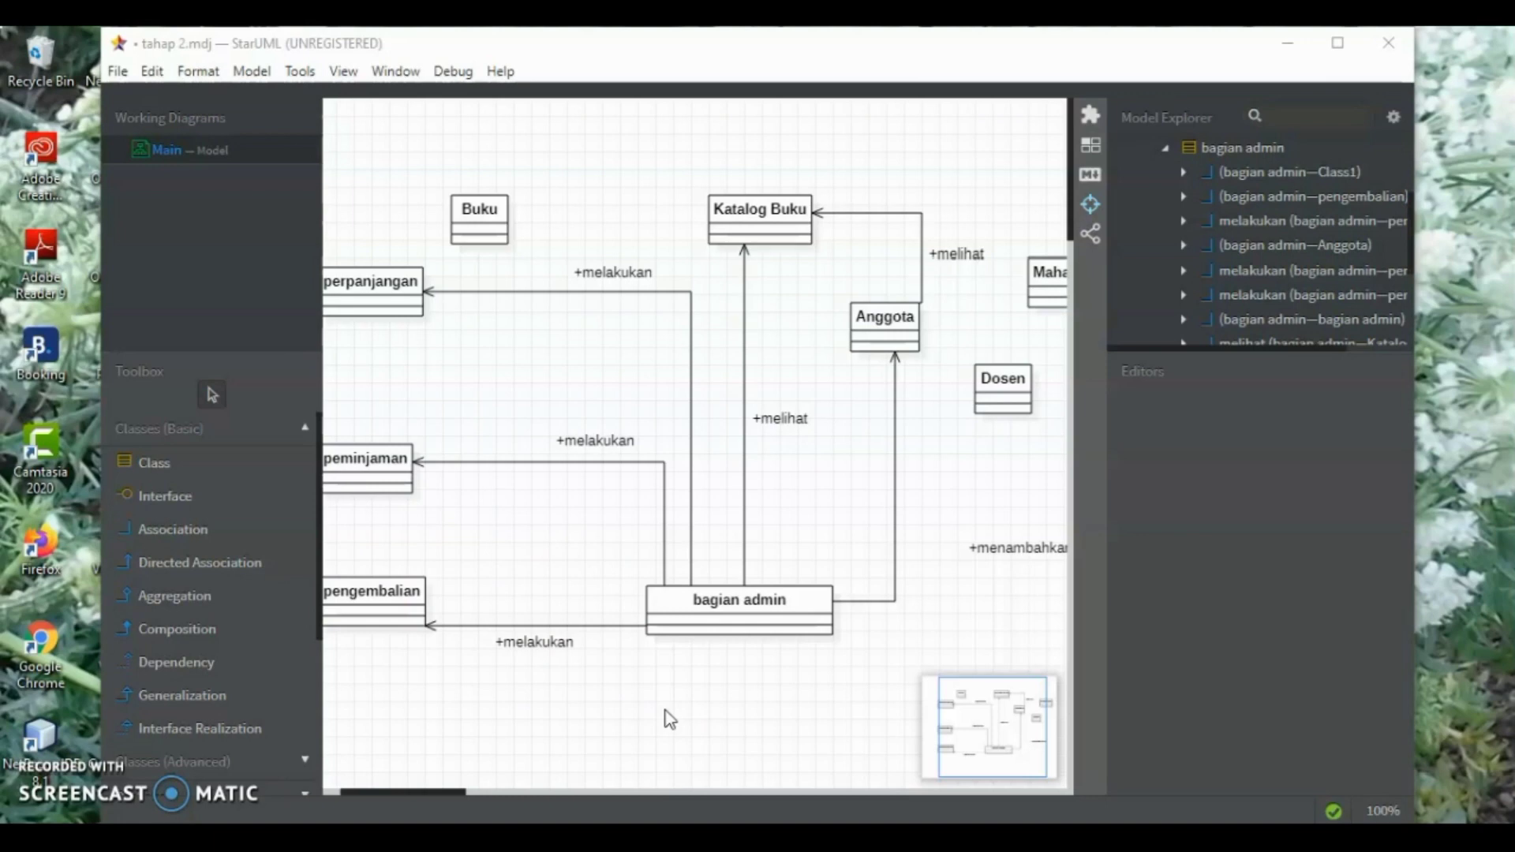
Add an operation to the bagian admin class and define it as "kelolaPeminjaman(): void"
left_click(687, 700)
left_click(733, 539)
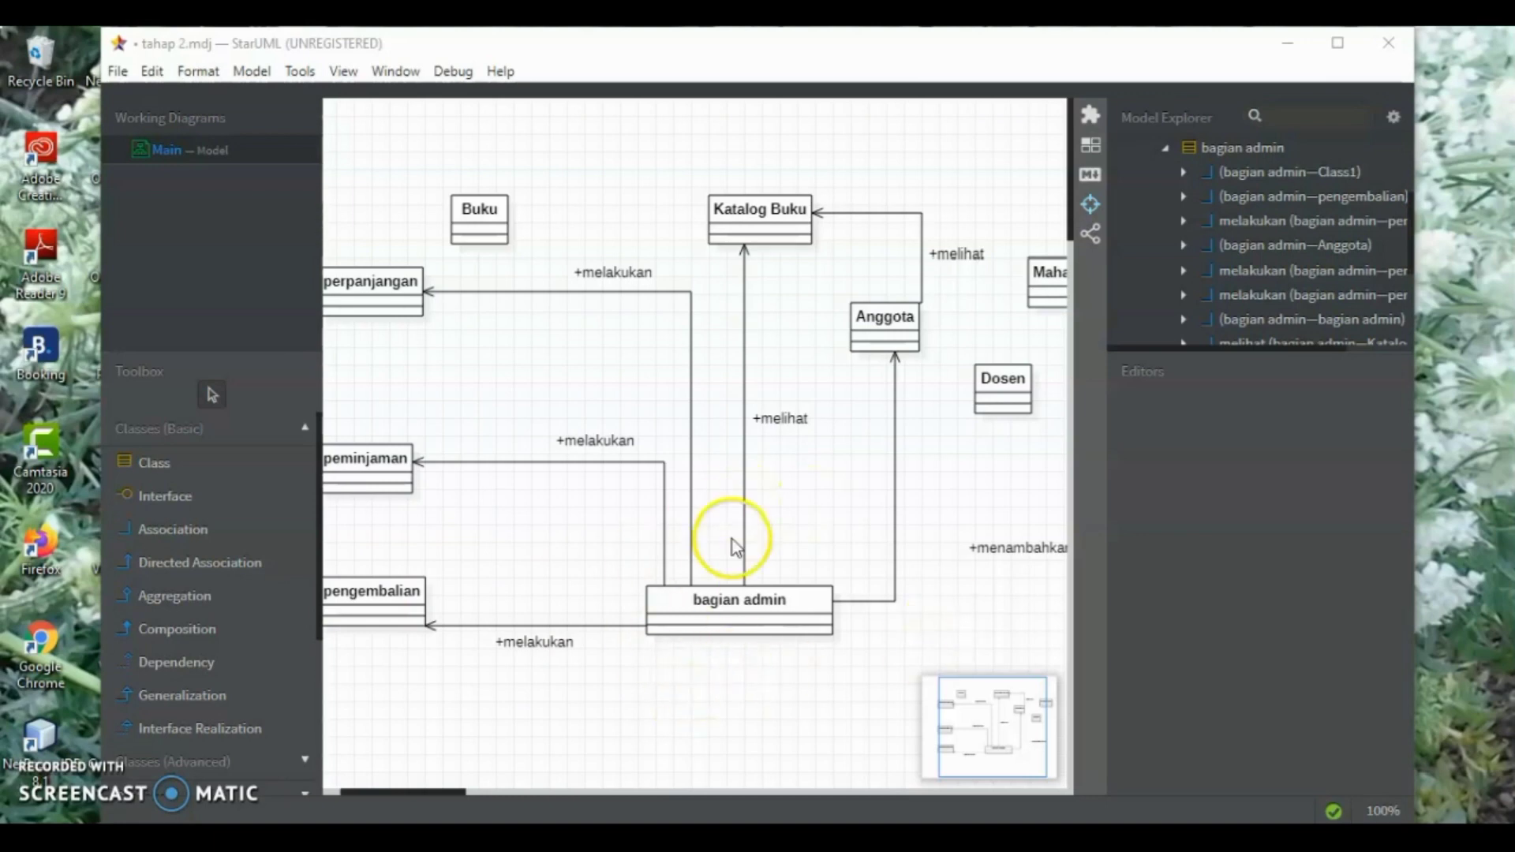
right_click(749, 623)
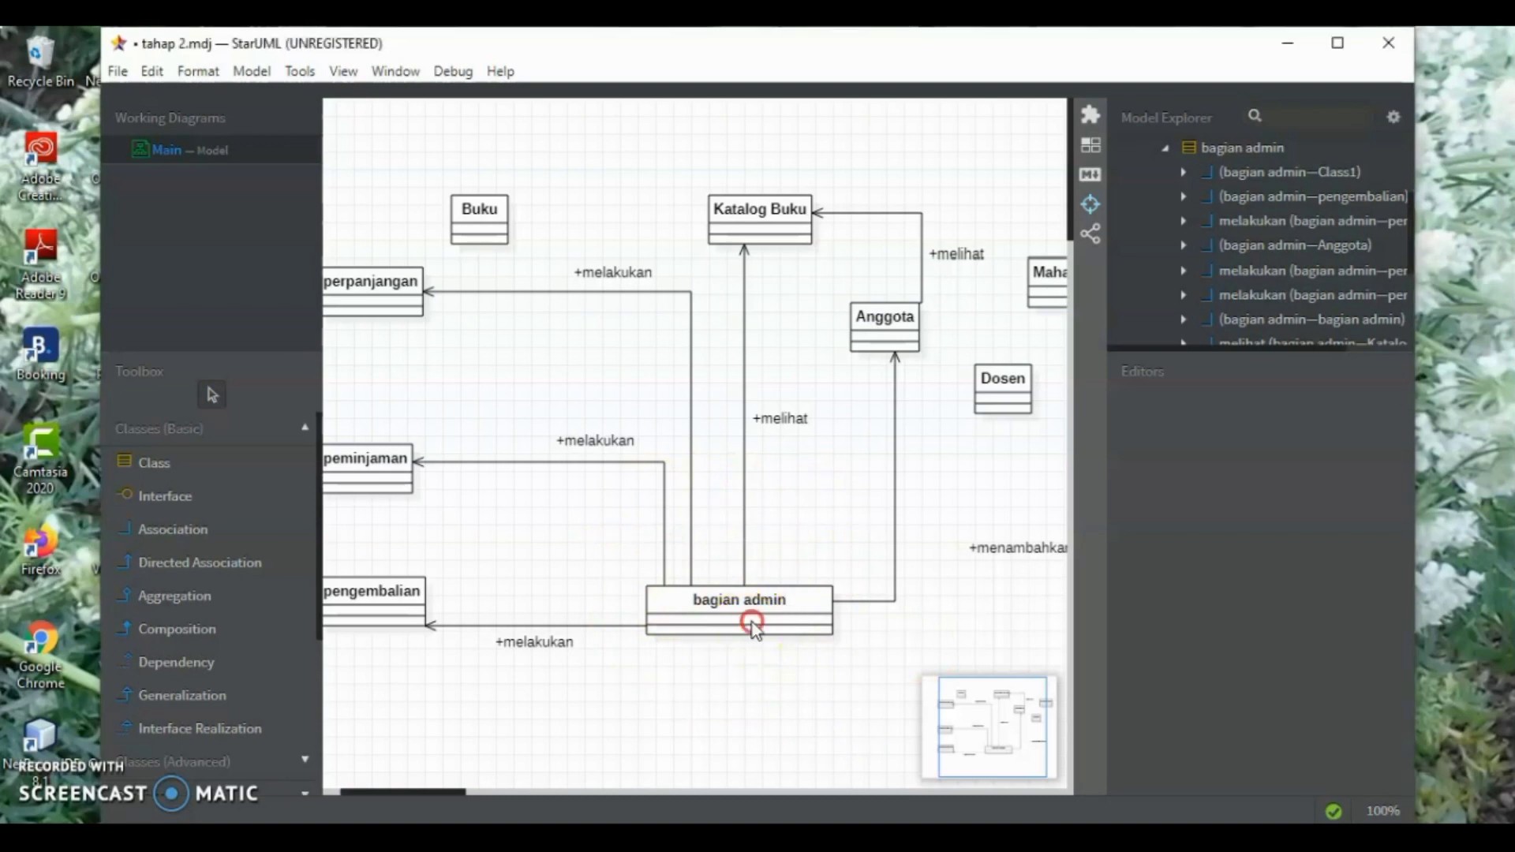
mouse_move(913, 304)
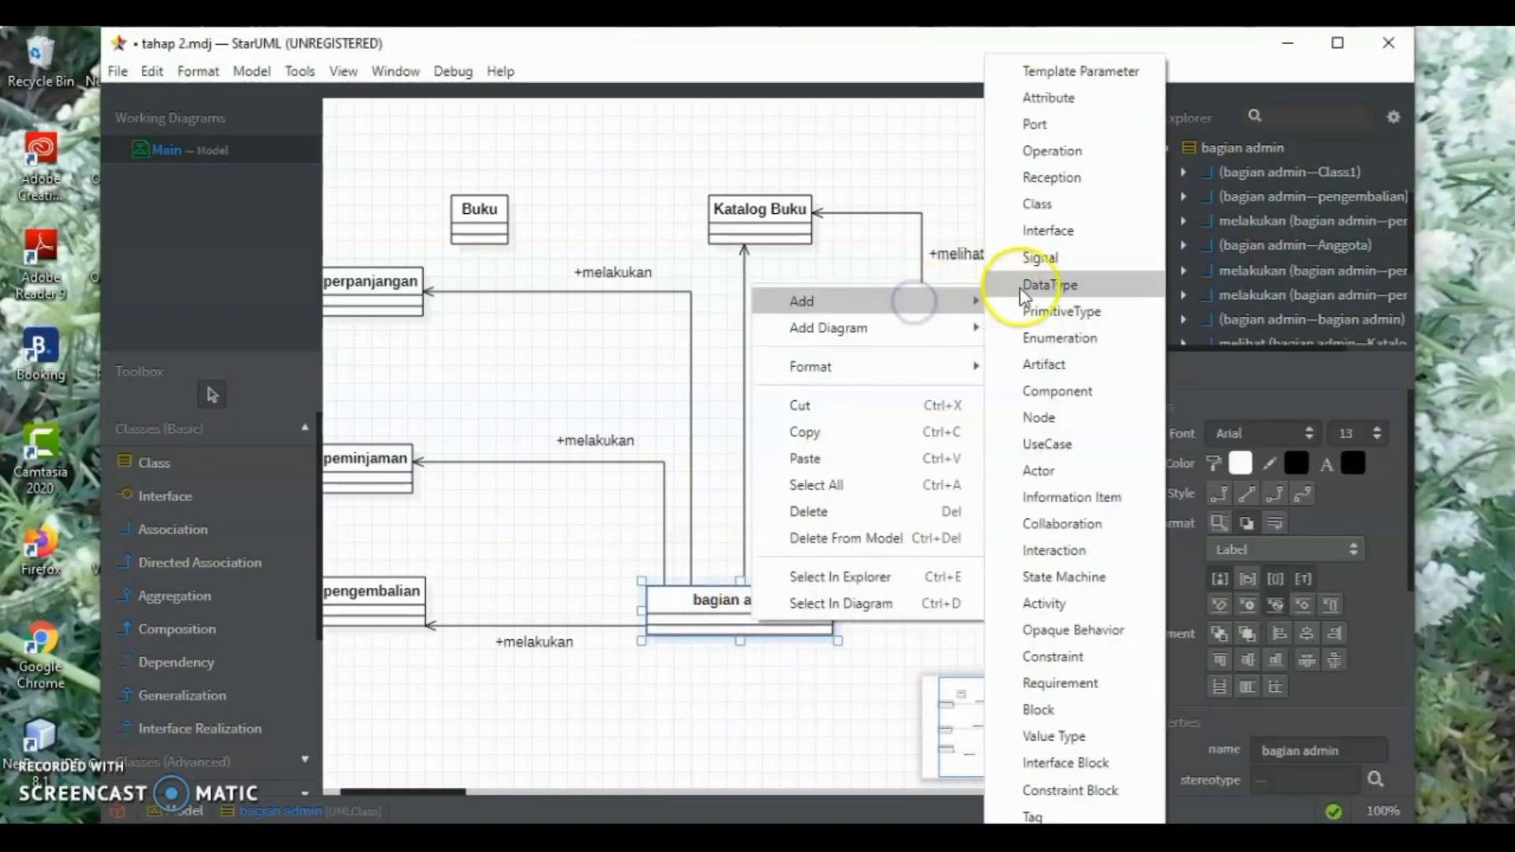
left_click(1086, 152)
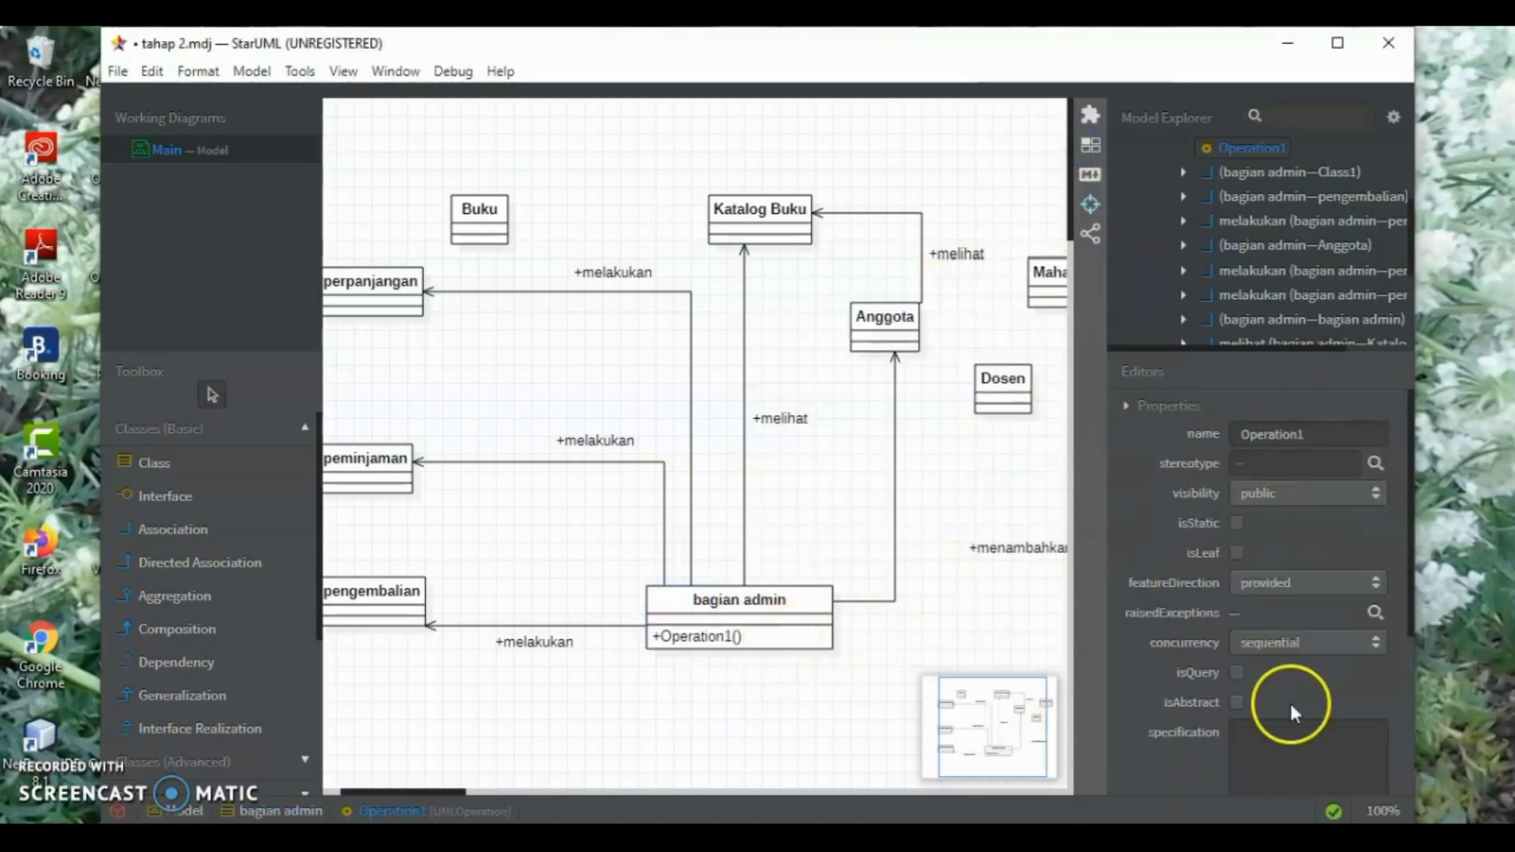
left_click_drag(1317, 435, 1253, 427)
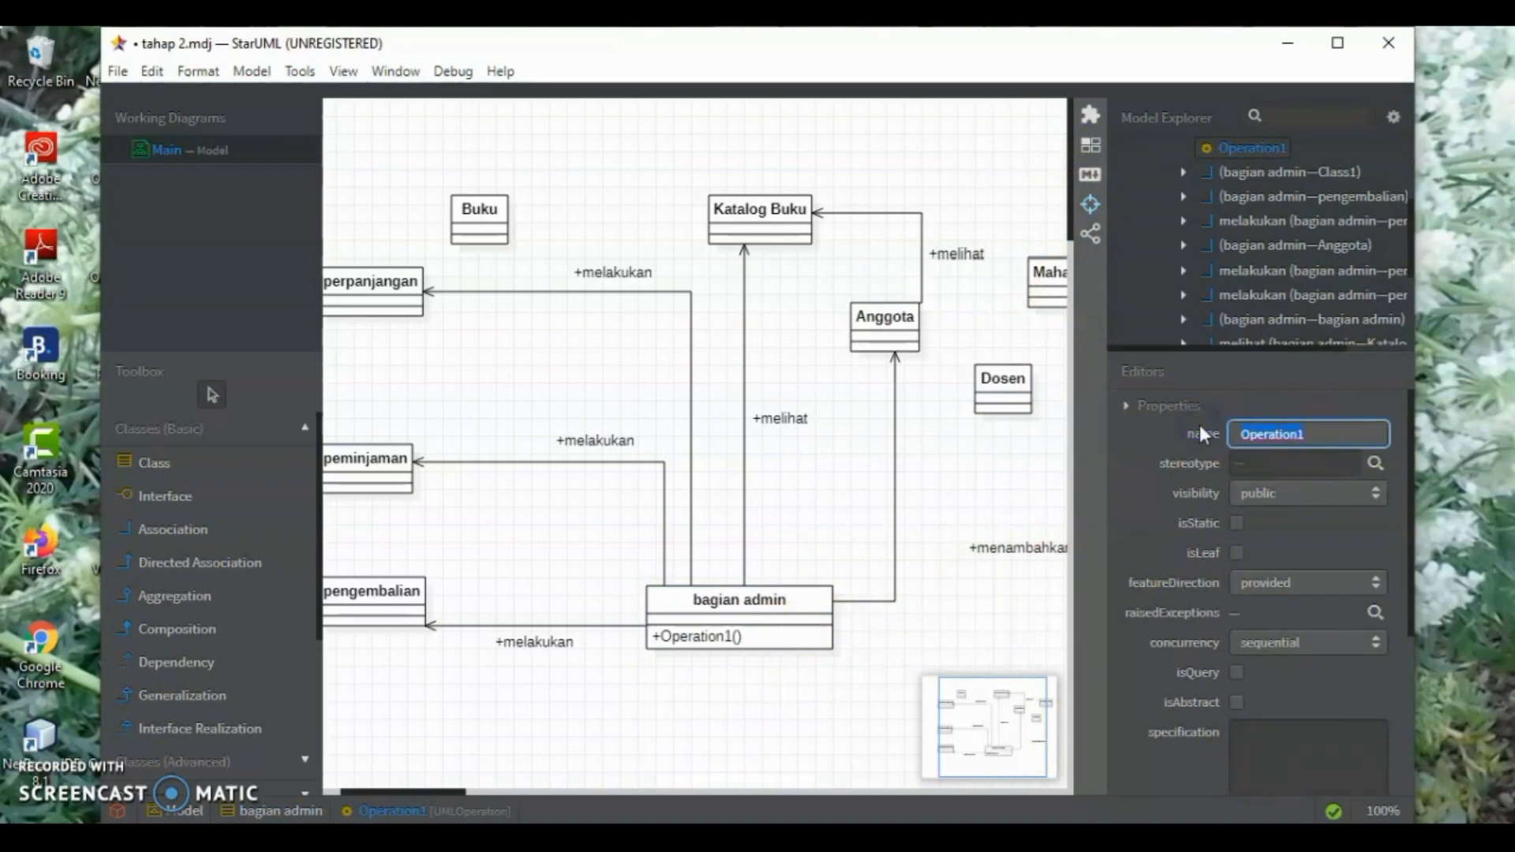
type("kelolaPeminjaman(): void")
key("Return")
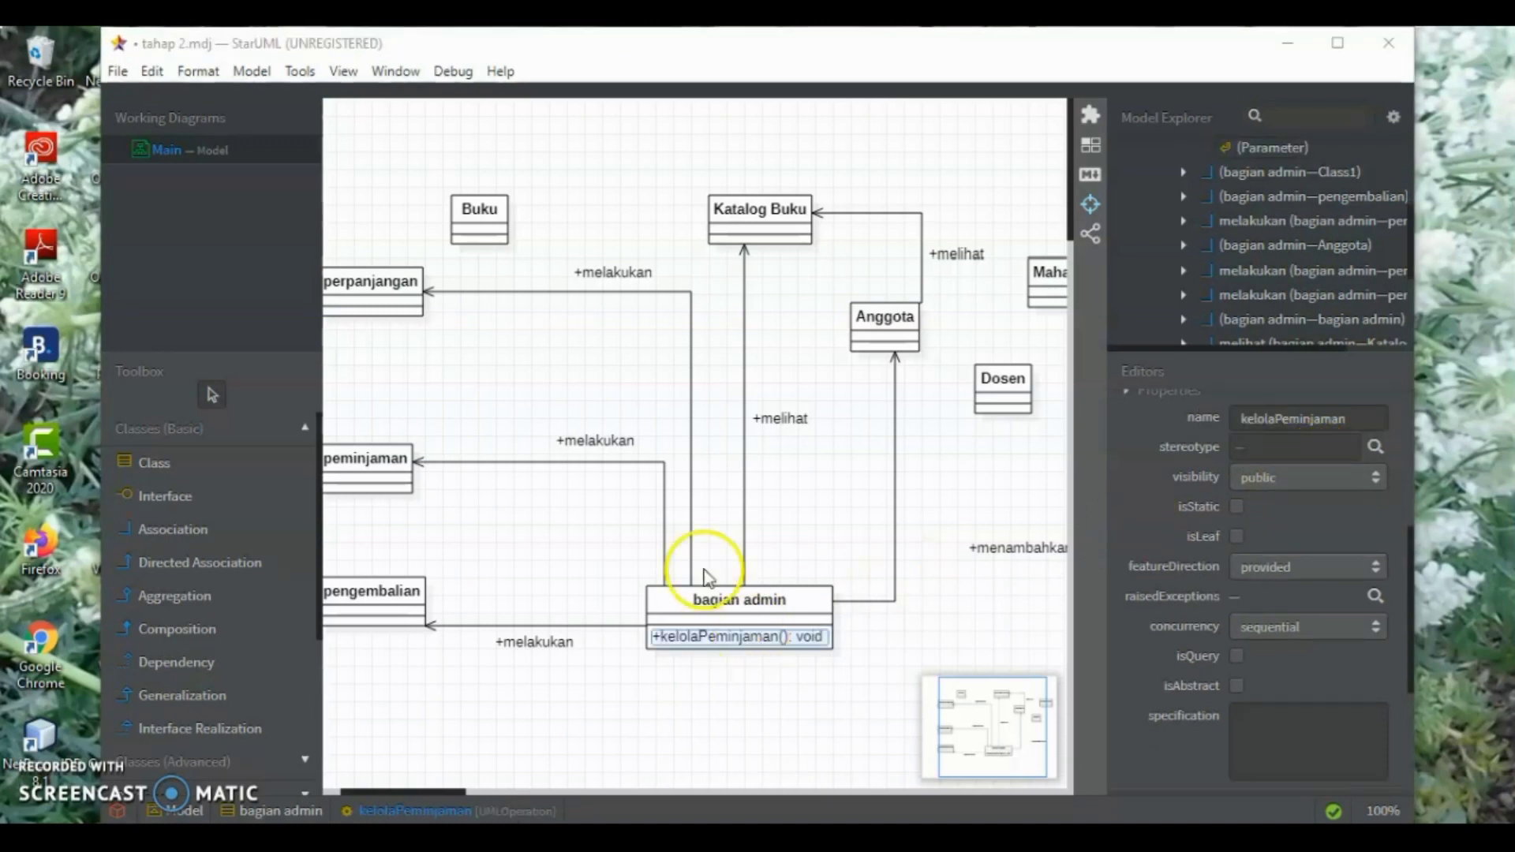
Add a second operation, "kelolaPengembalian(): void", to the bagian admin class
double_click(797, 613)
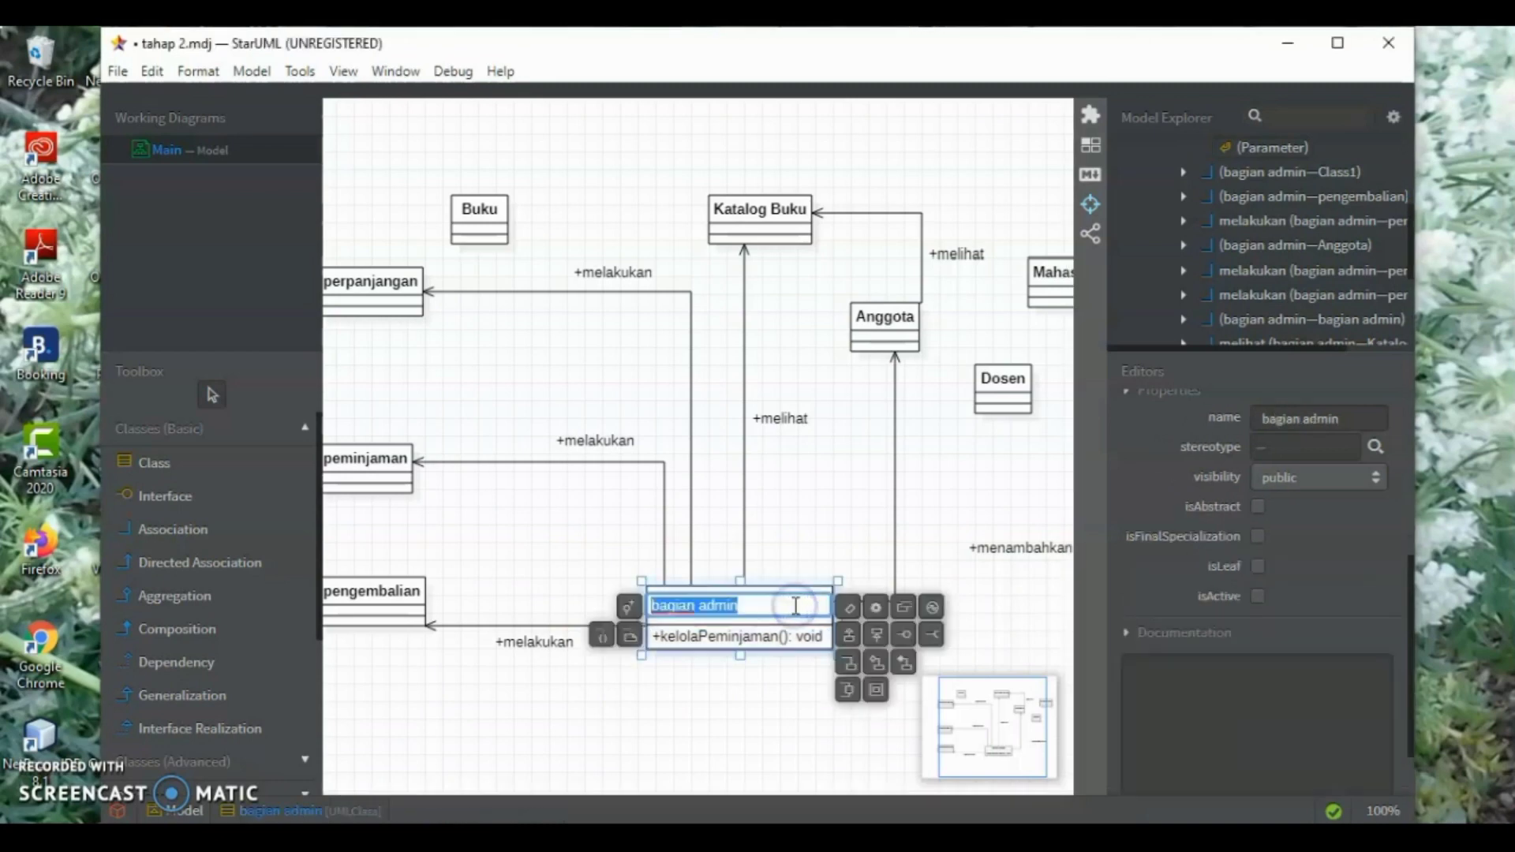
left_click(871, 609)
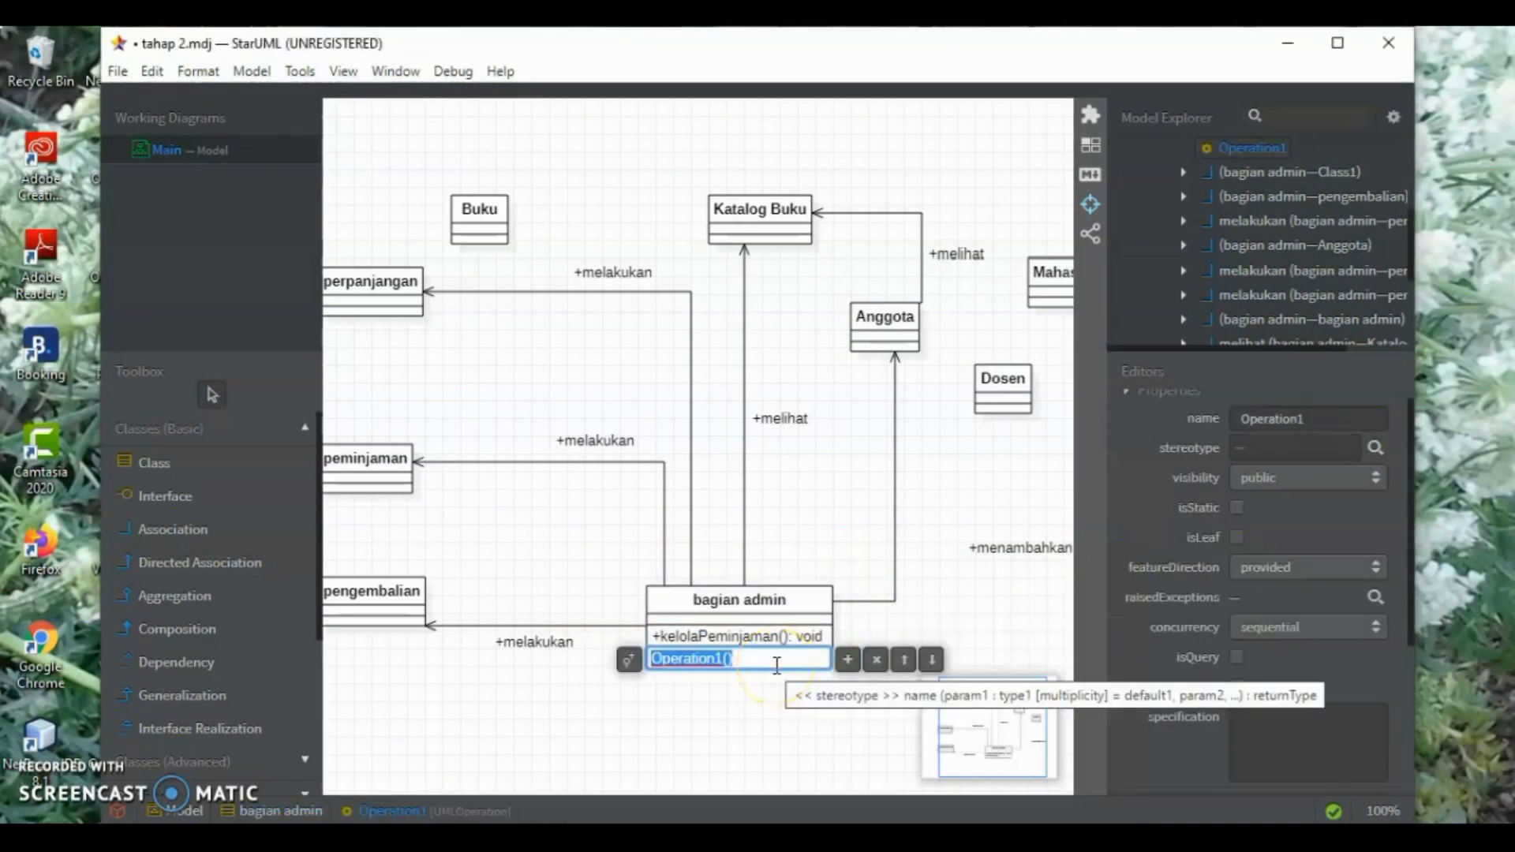
type("kelolaPe")
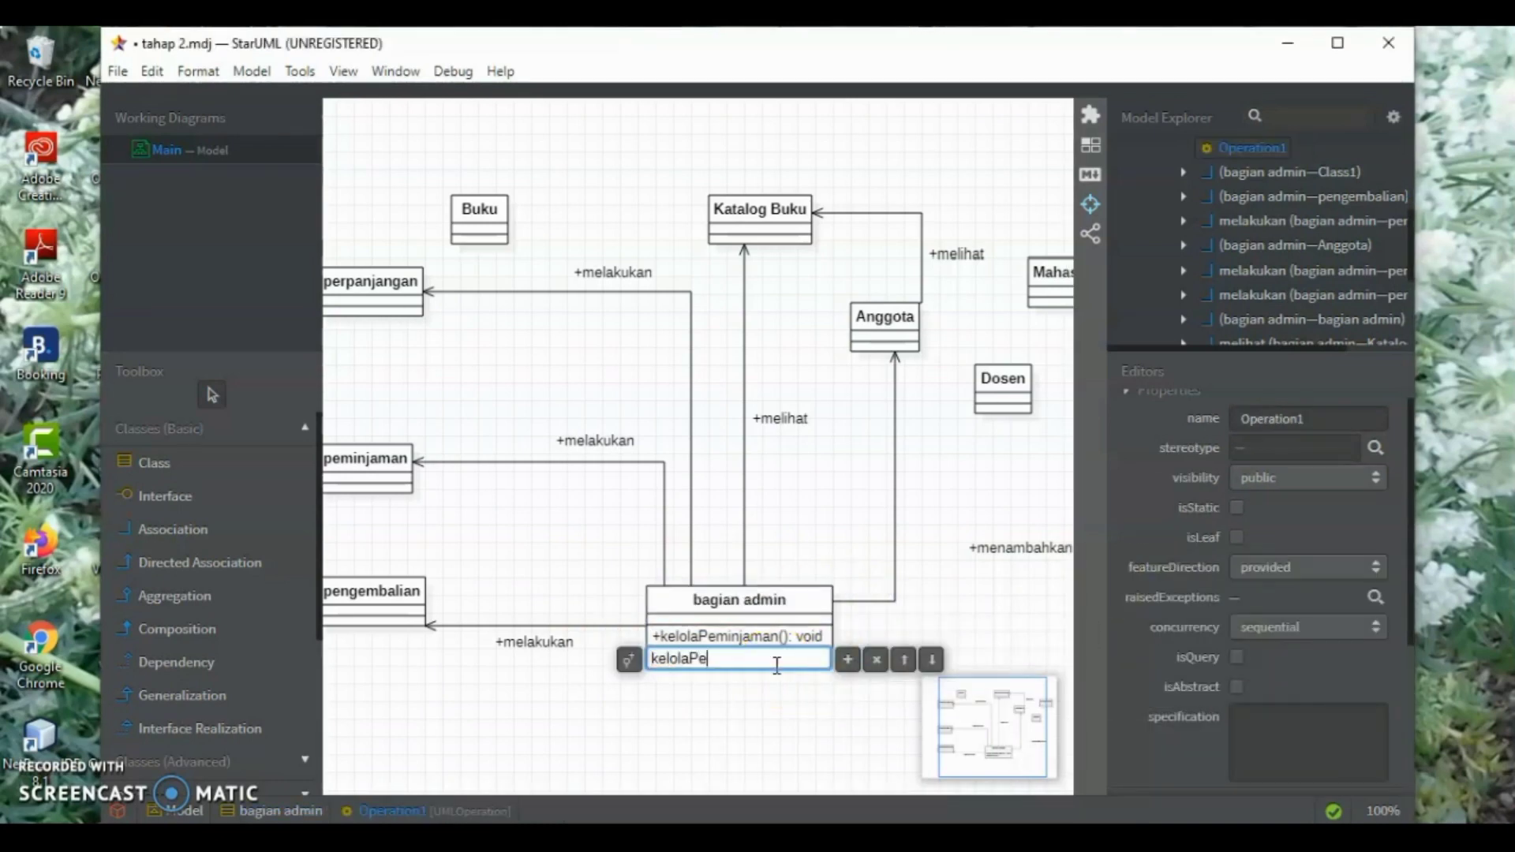
type("ngembalian()")
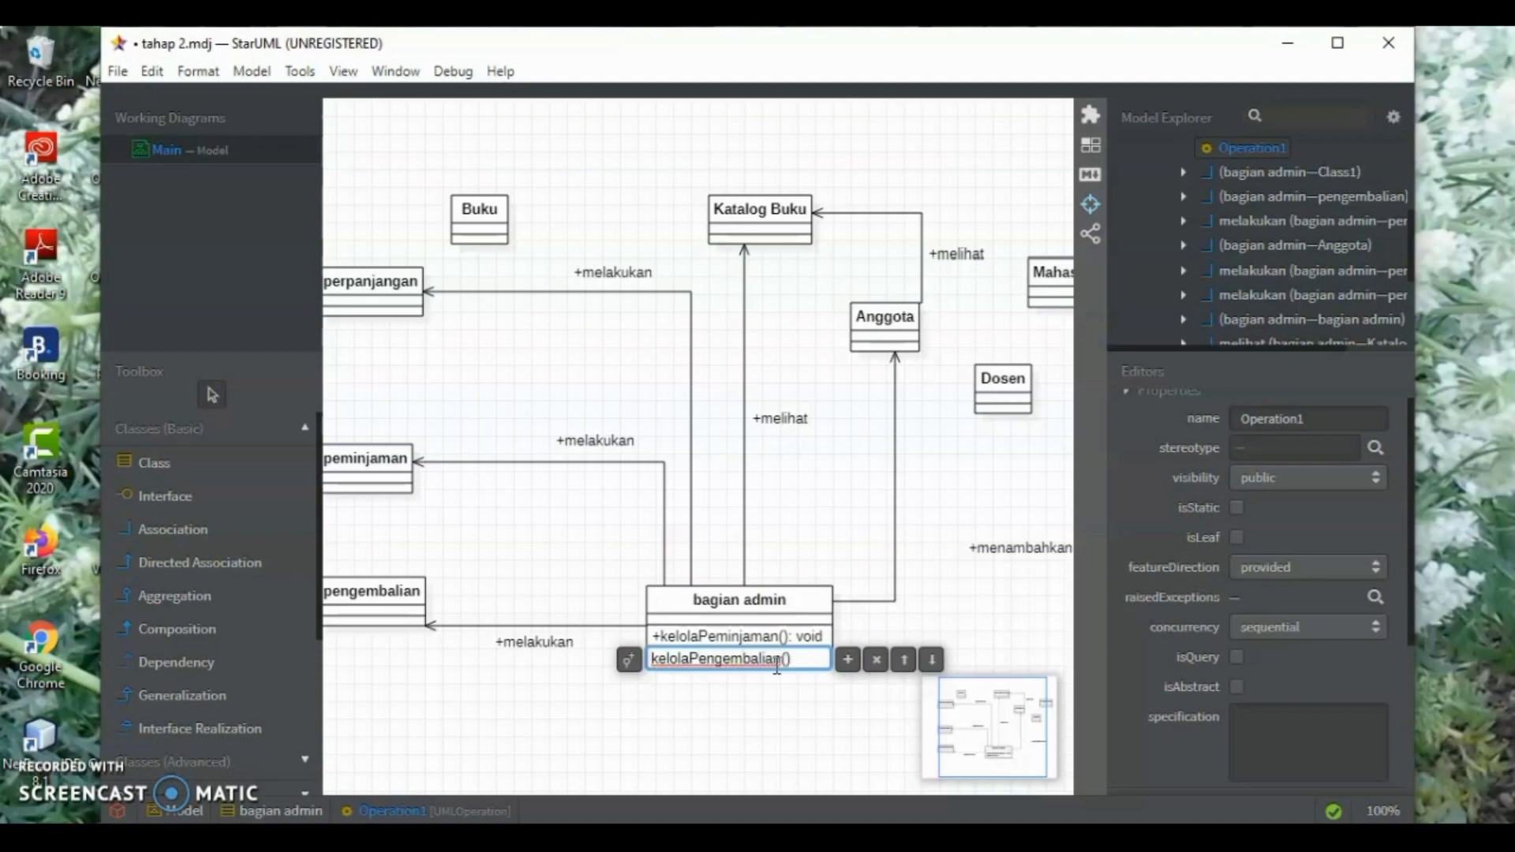
type(": void")
key("Return")
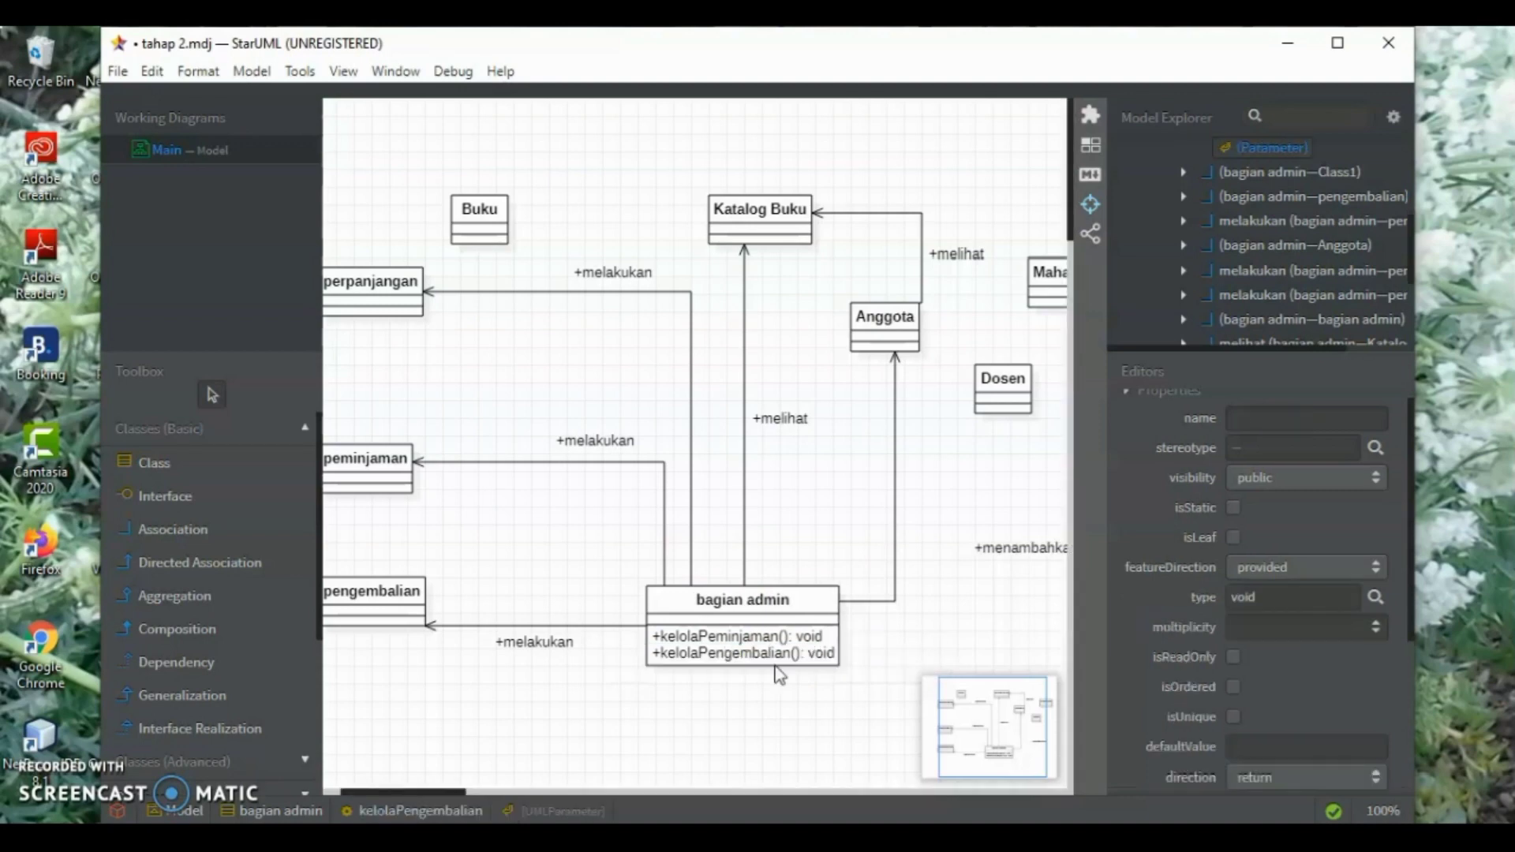
Add the operation "menambahkanAnggota(): void" below kelolaPengembalian in the bagian admin class
left_click(793, 654)
double_click(793, 655)
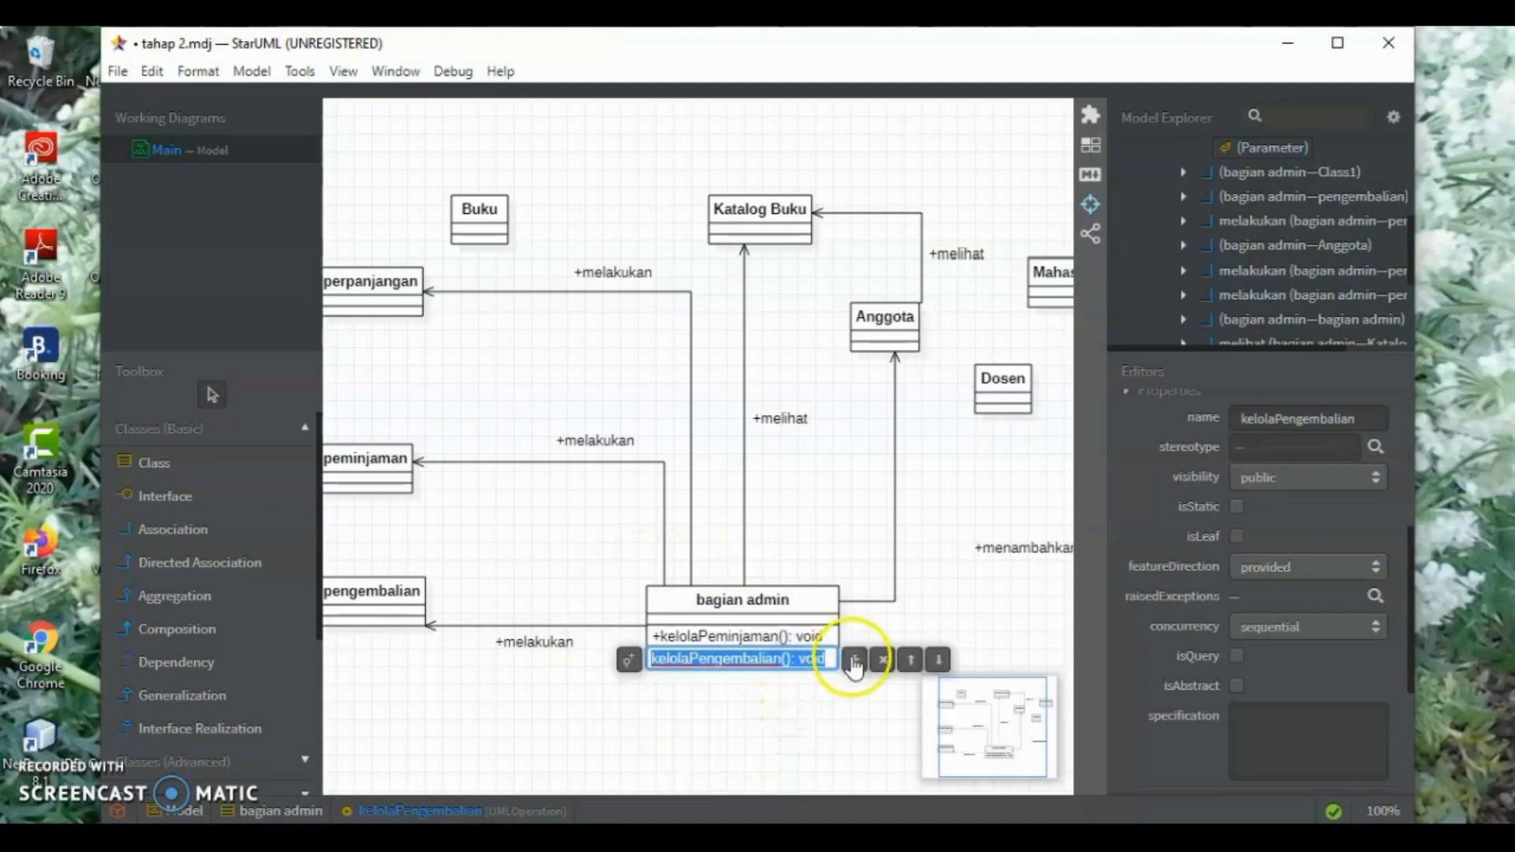
left_click(853, 654)
type("menambahkanAngg")
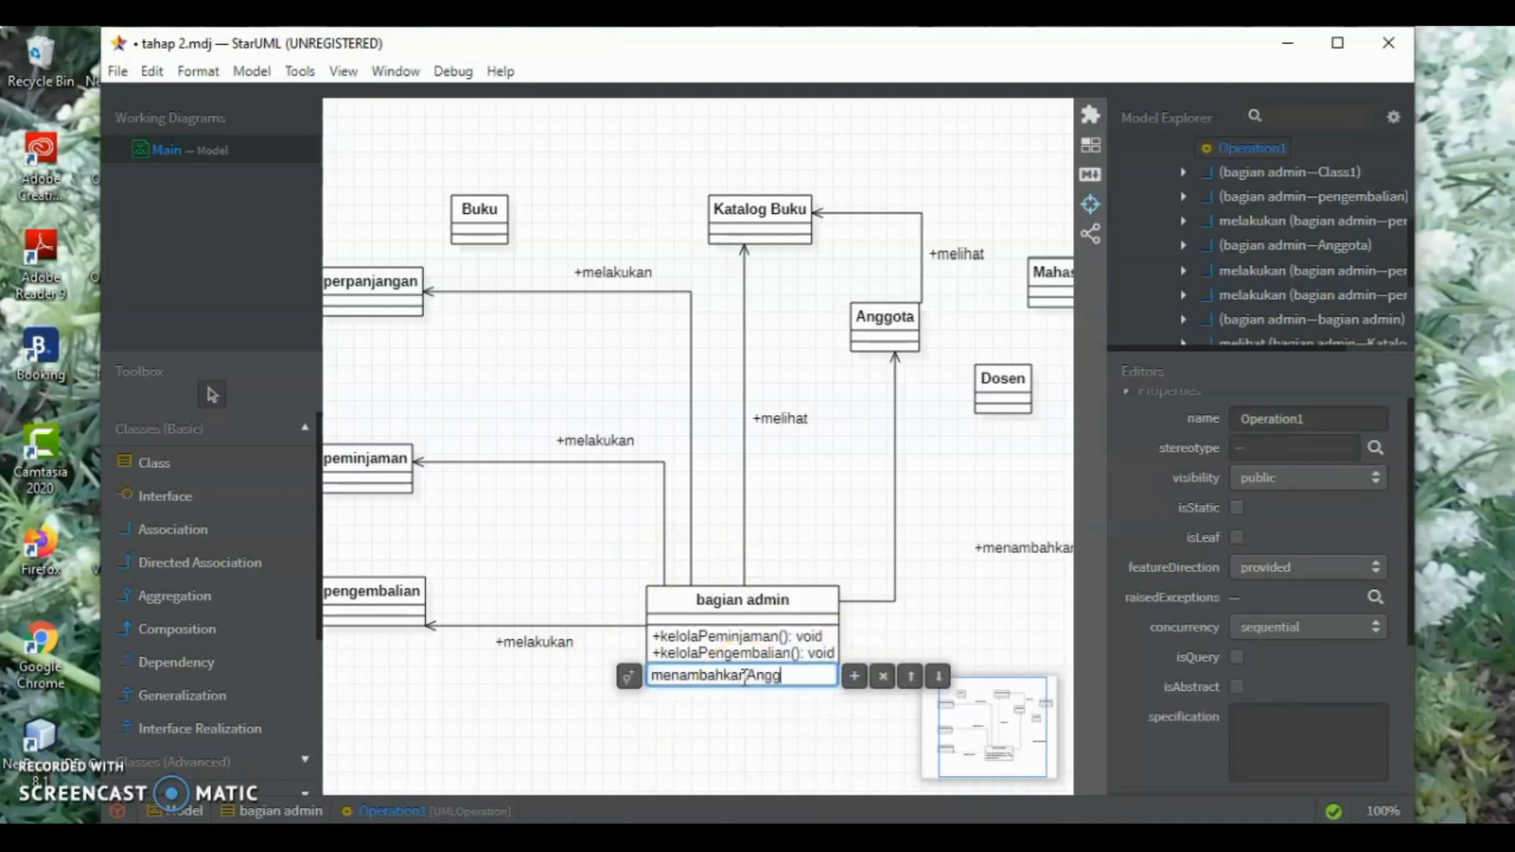
type("ota(): void")
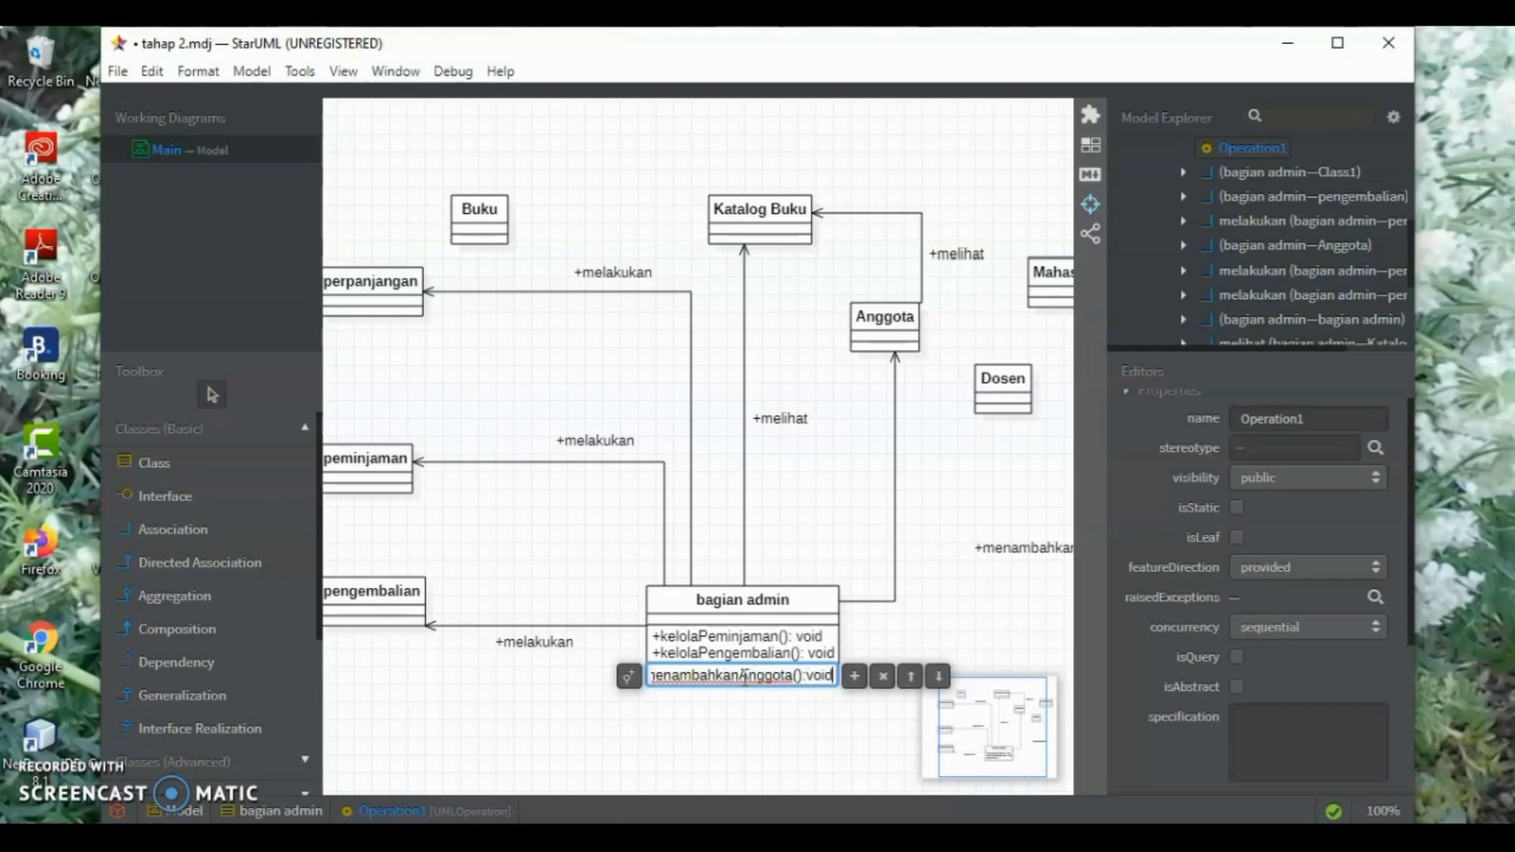
key("Return")
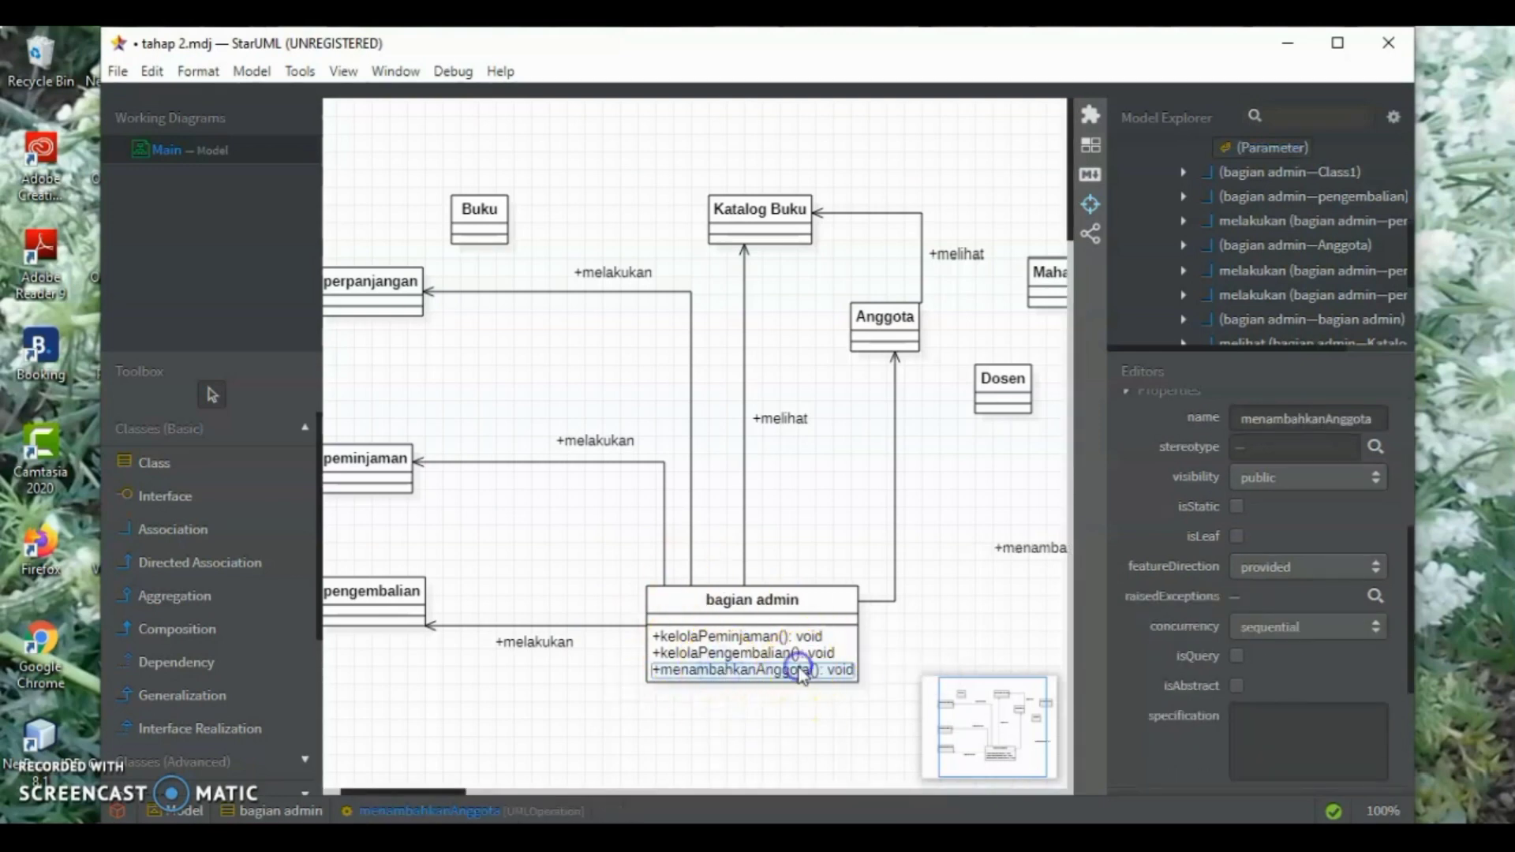
Add the operation "melihatKatalogBuku(): void" below menambahkanAnggota in the bagian admin class
double_click(802, 669)
left_click(868, 673)
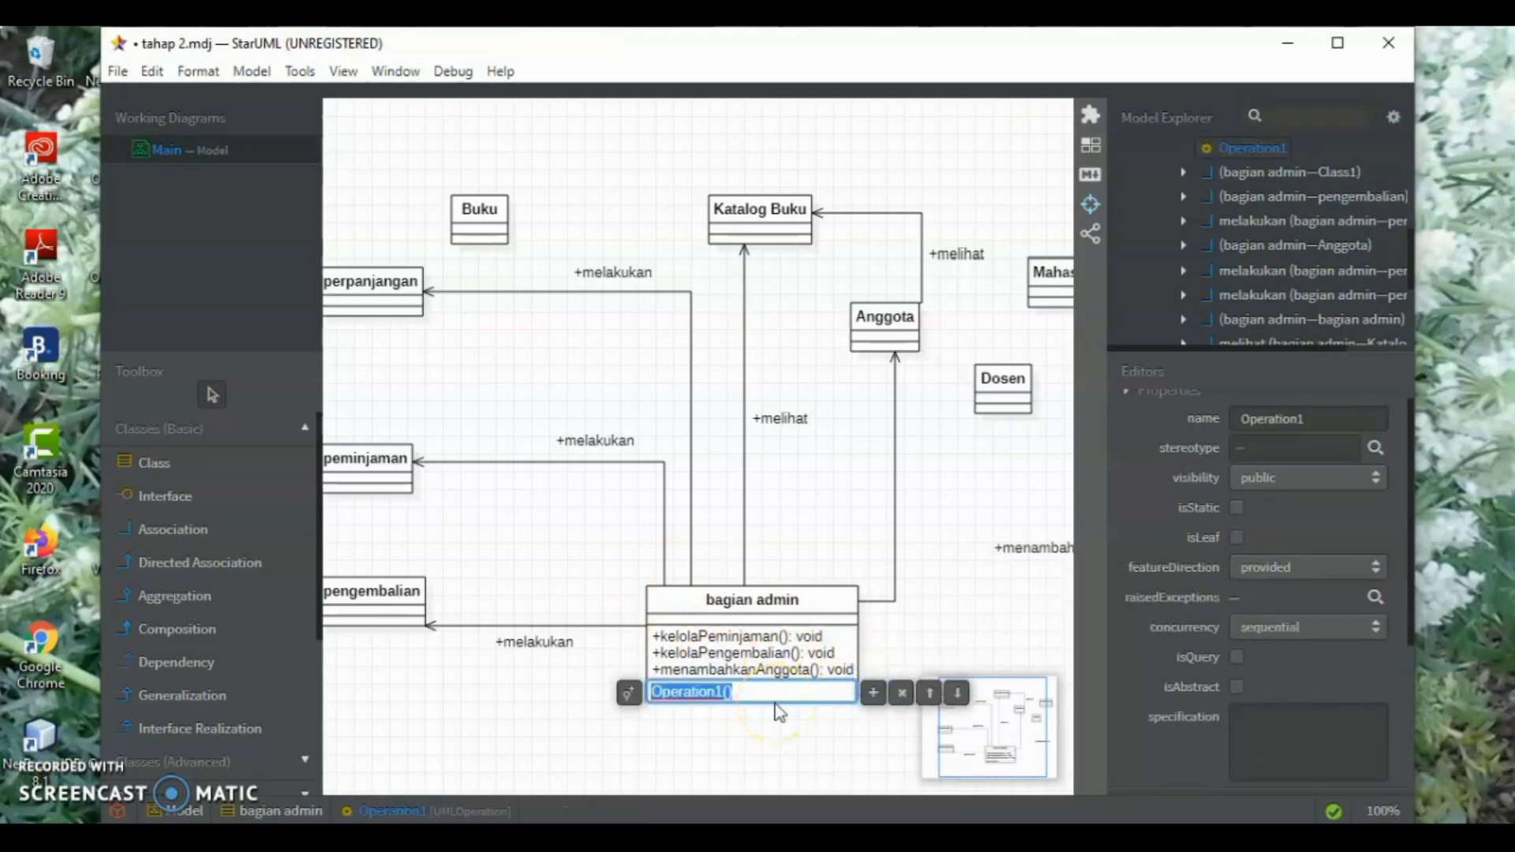
type("melihatKata")
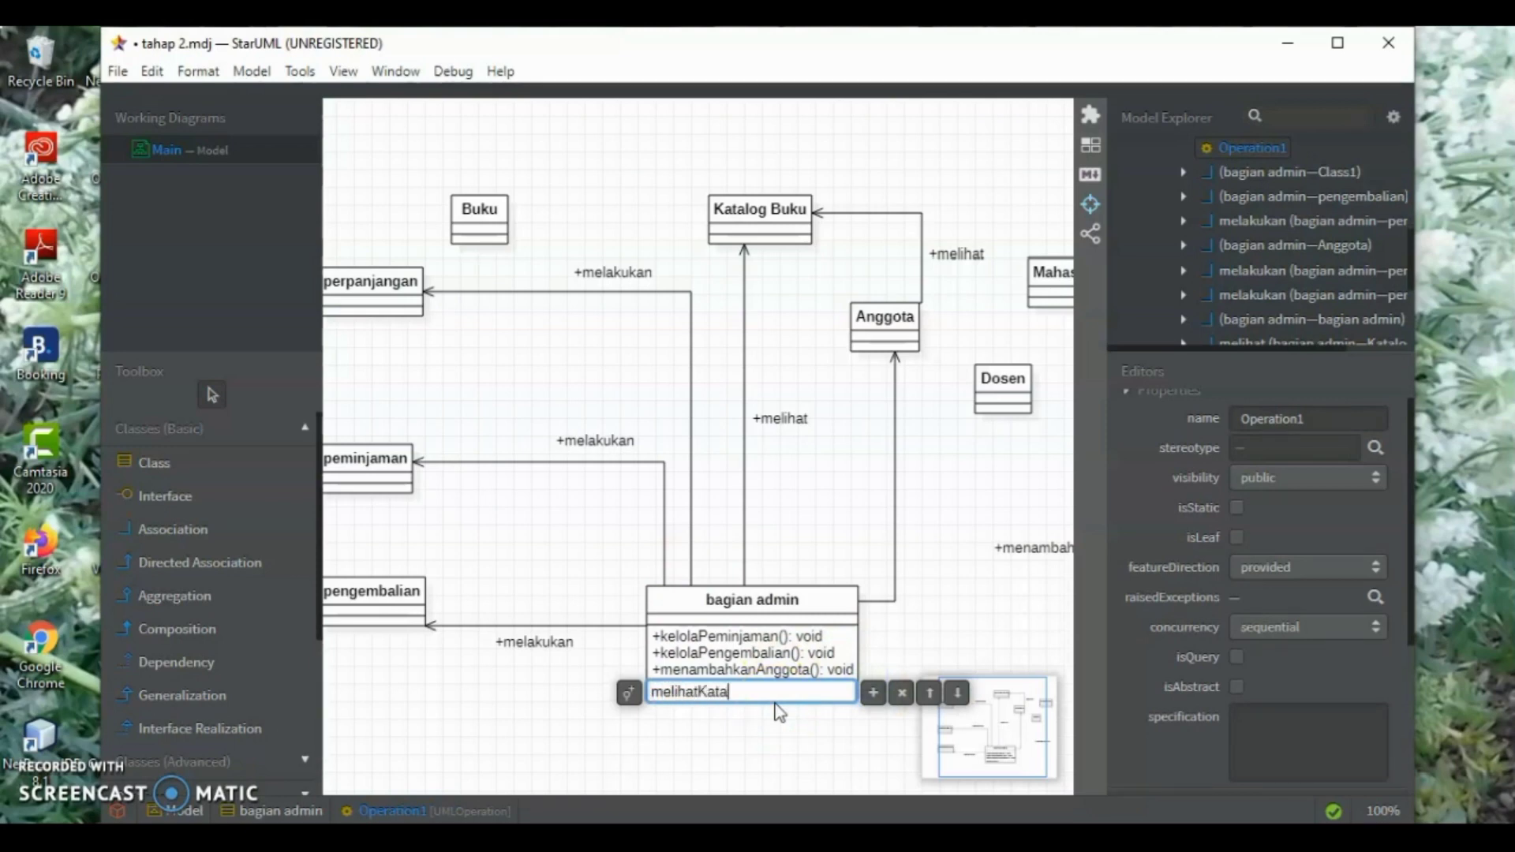
type("logBuku(): void")
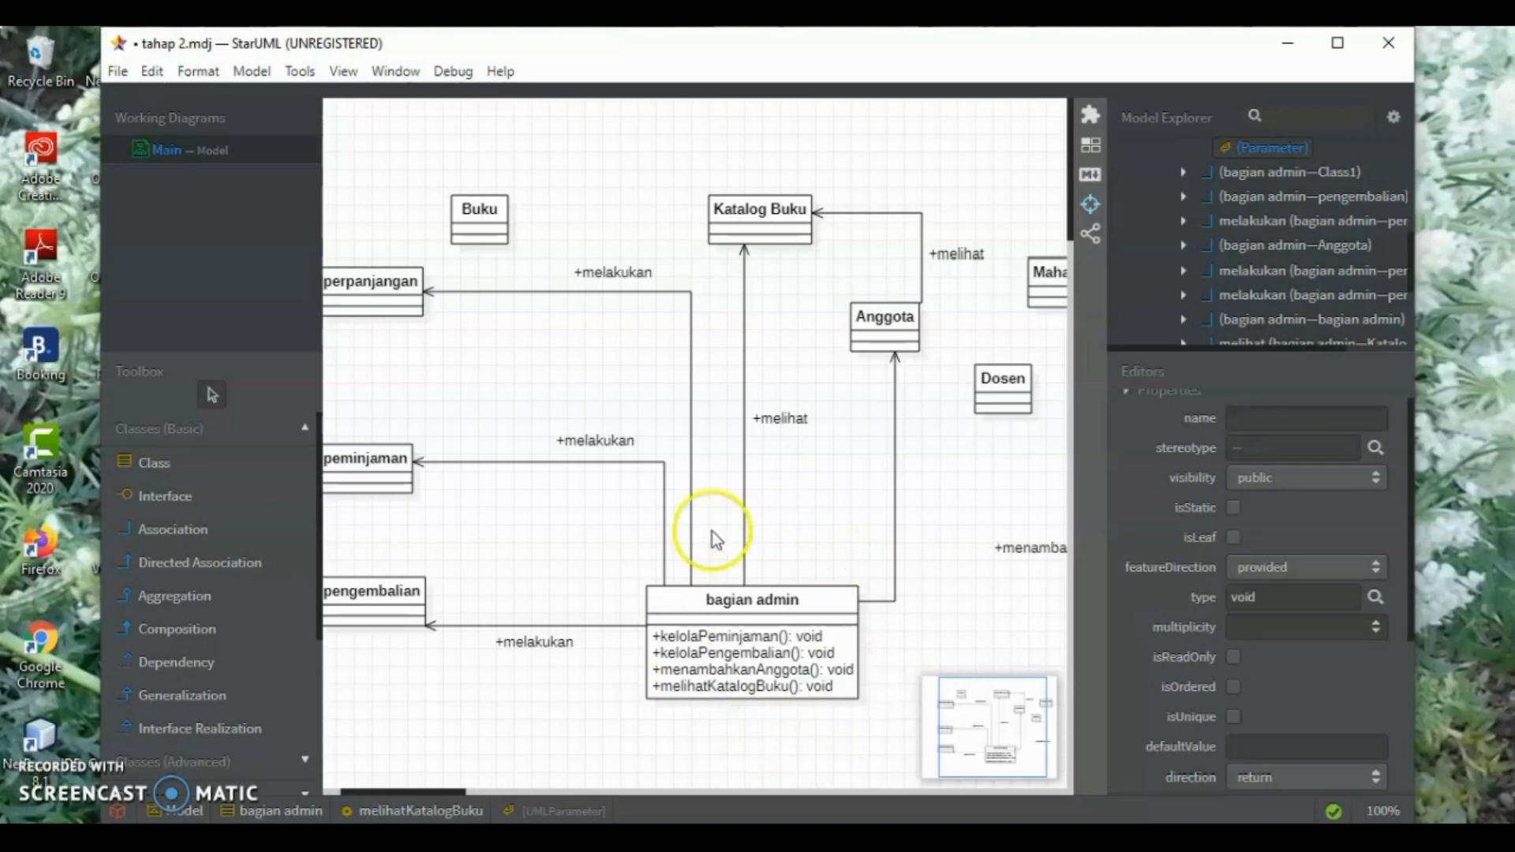
Add the operation "menambahkanPengembalian(): void" to the pengembalian class
left_click(371, 616)
double_click(368, 609)
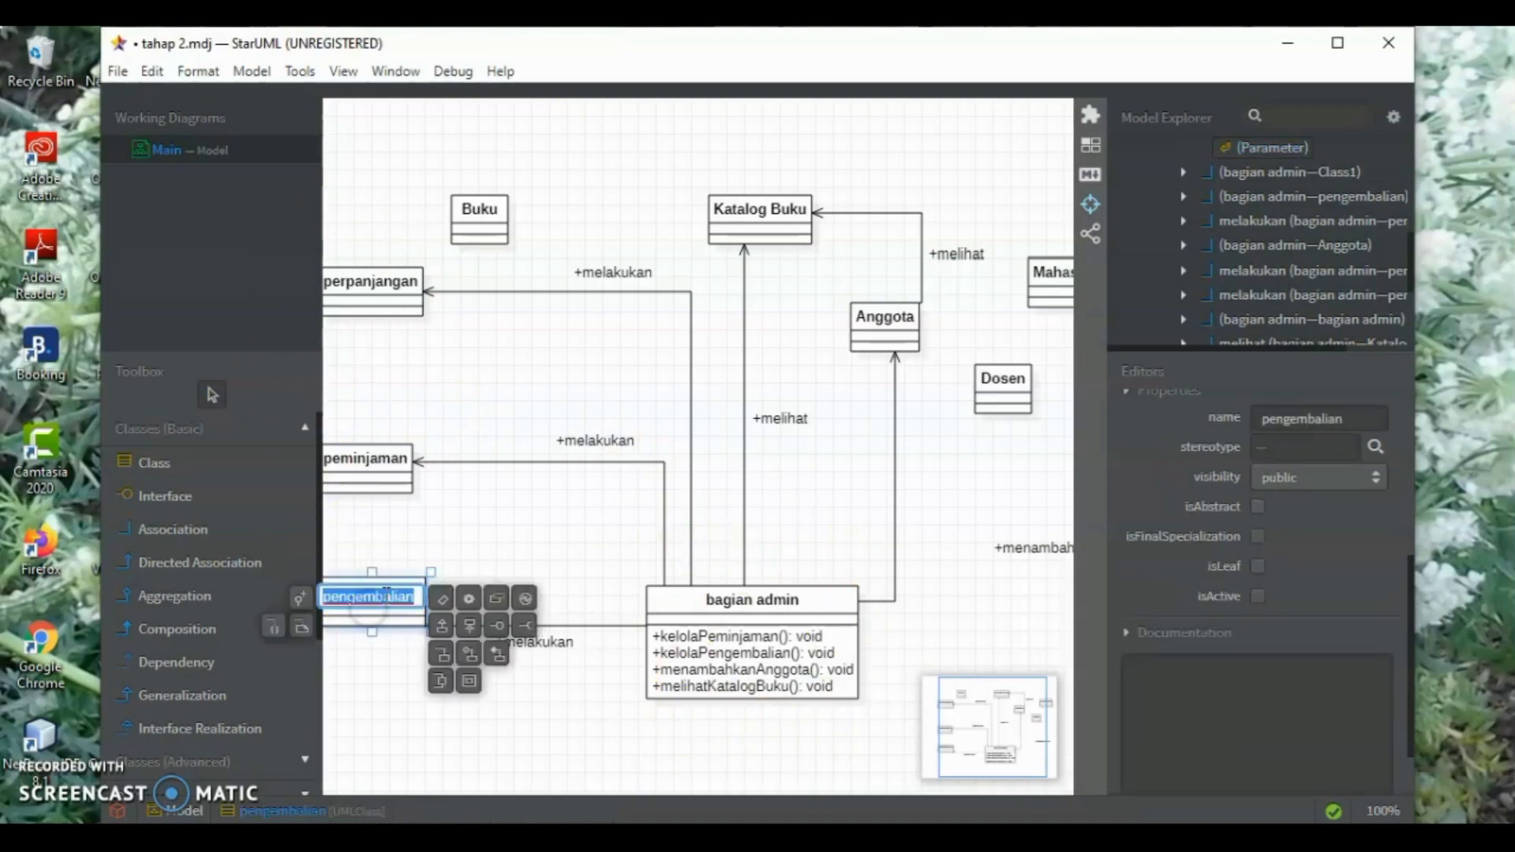
left_click(469, 597)
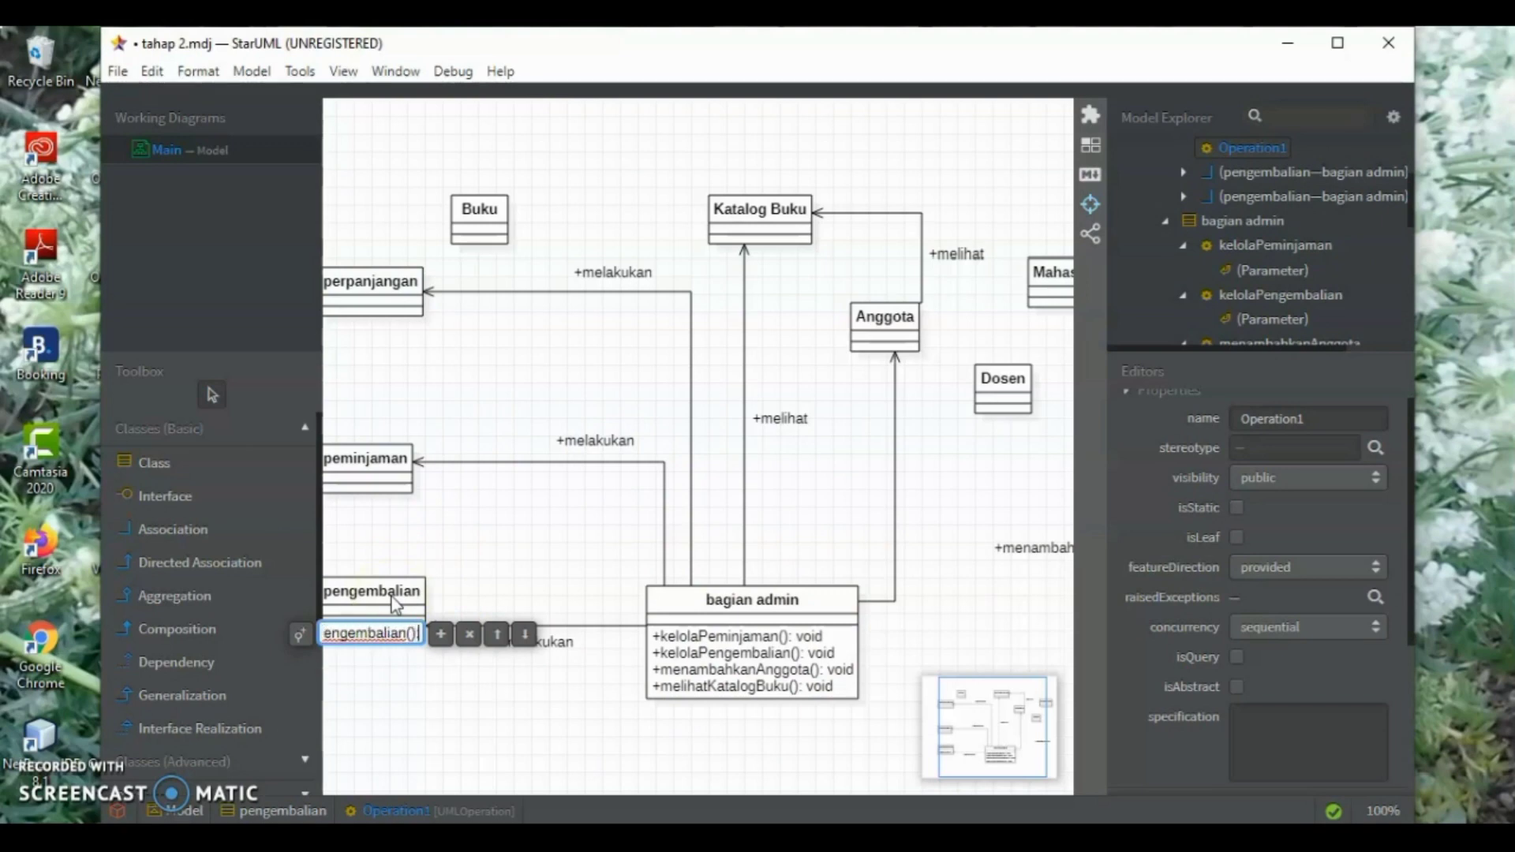
key("Return")
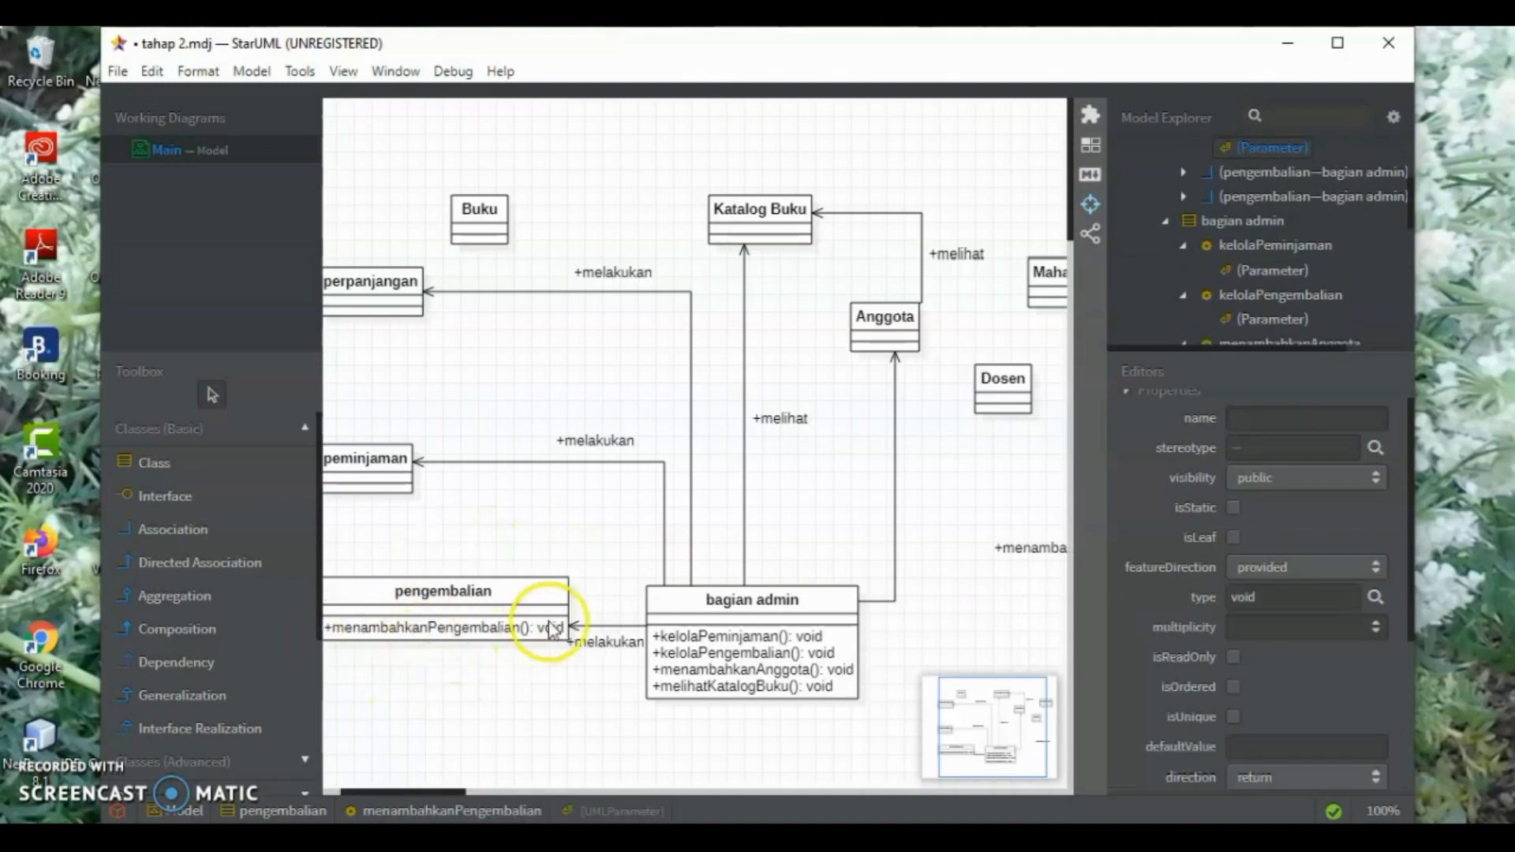
Add the operation "MelihatKatalogBuku(): void" to the Katalog Buku class
left_click(770, 236)
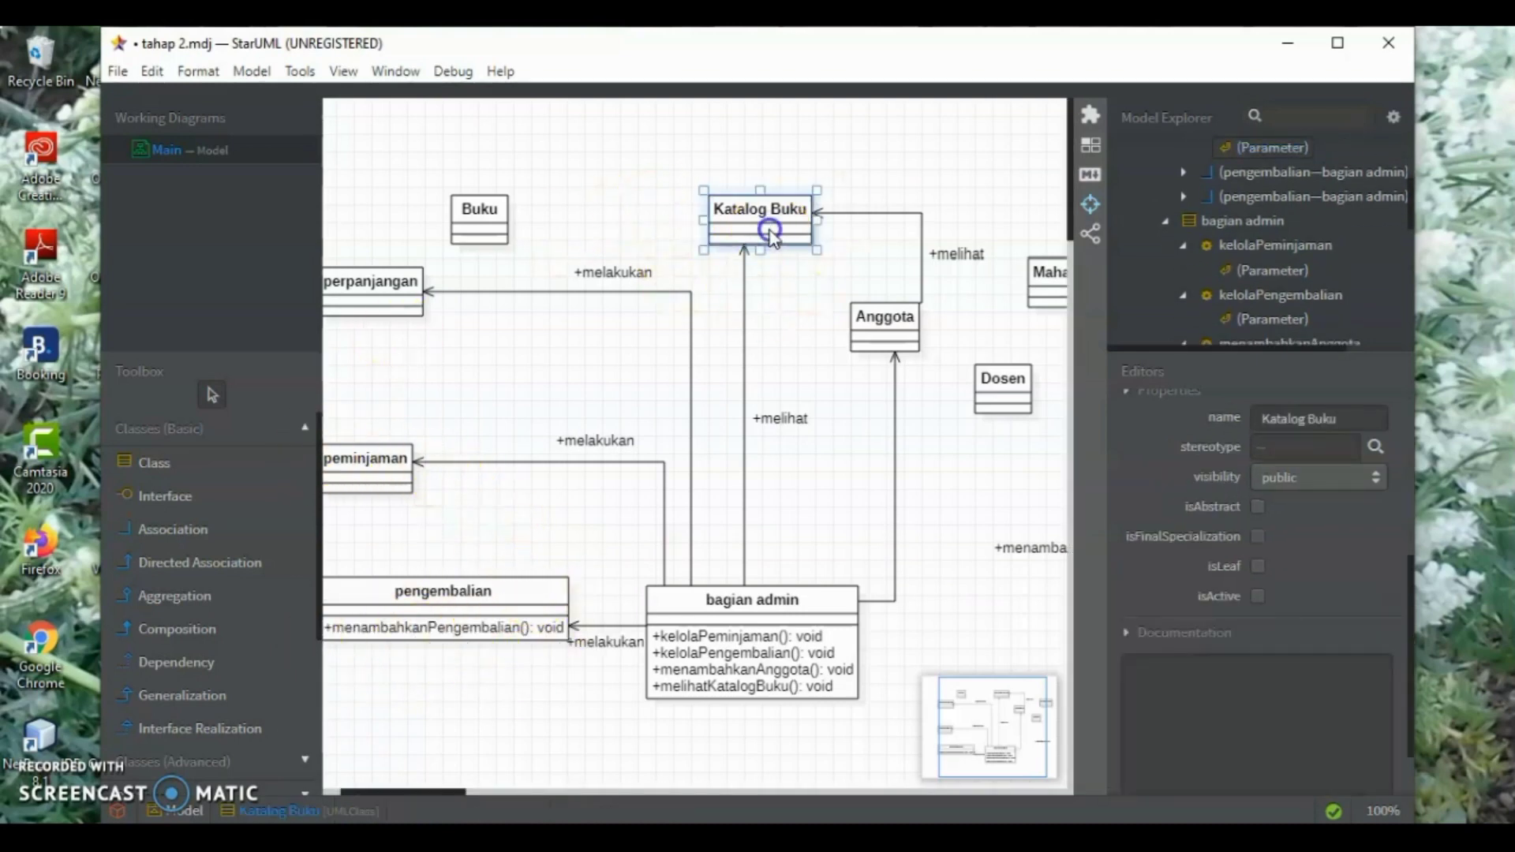
double_click(770, 229)
left_click(855, 223)
type("Me")
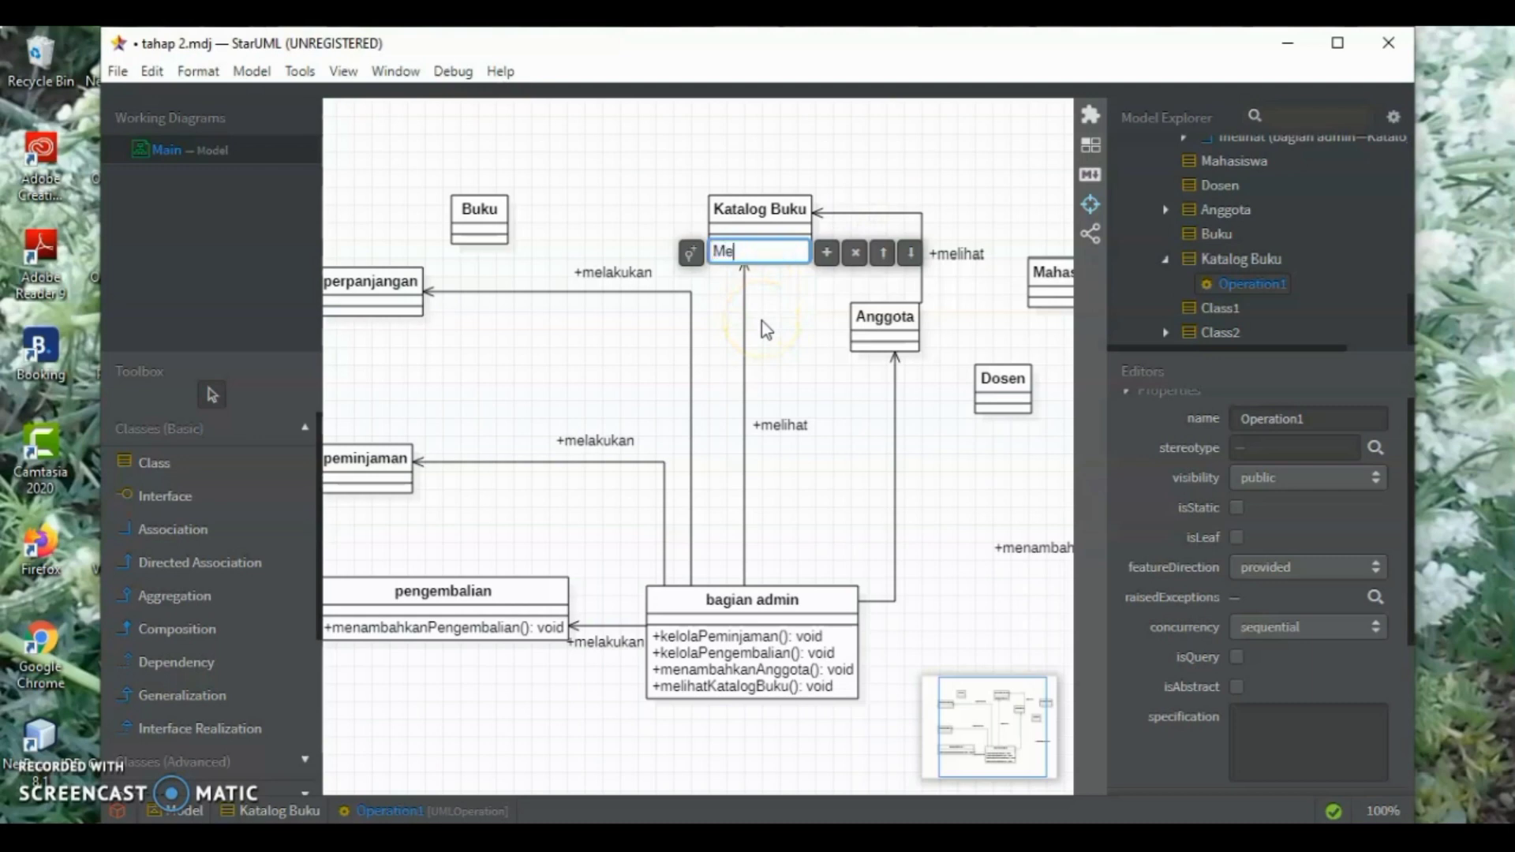
type("lihatKatalogBuku(): void")
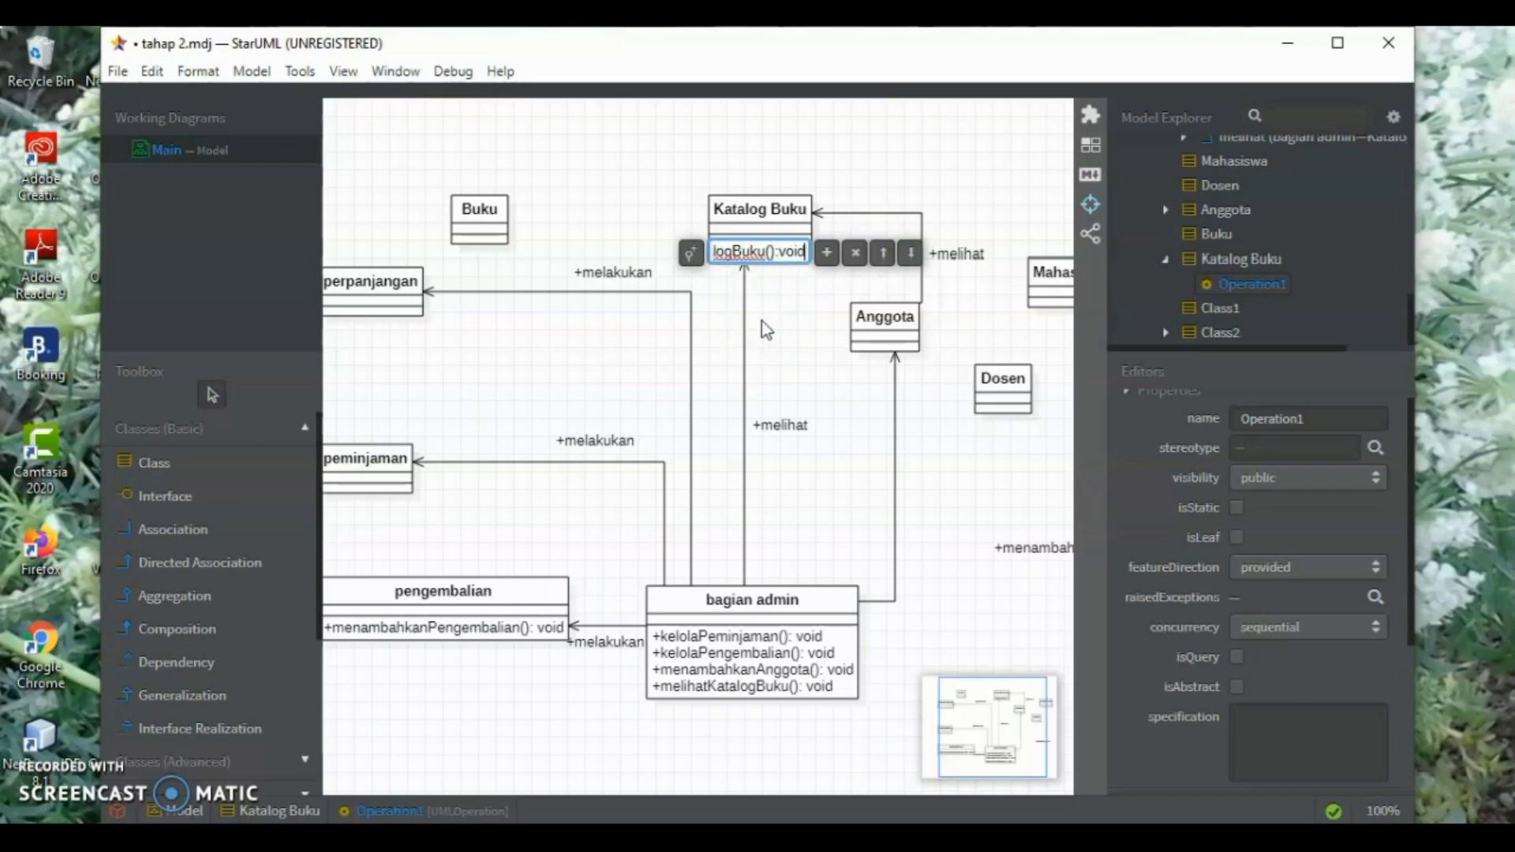
key("Return")
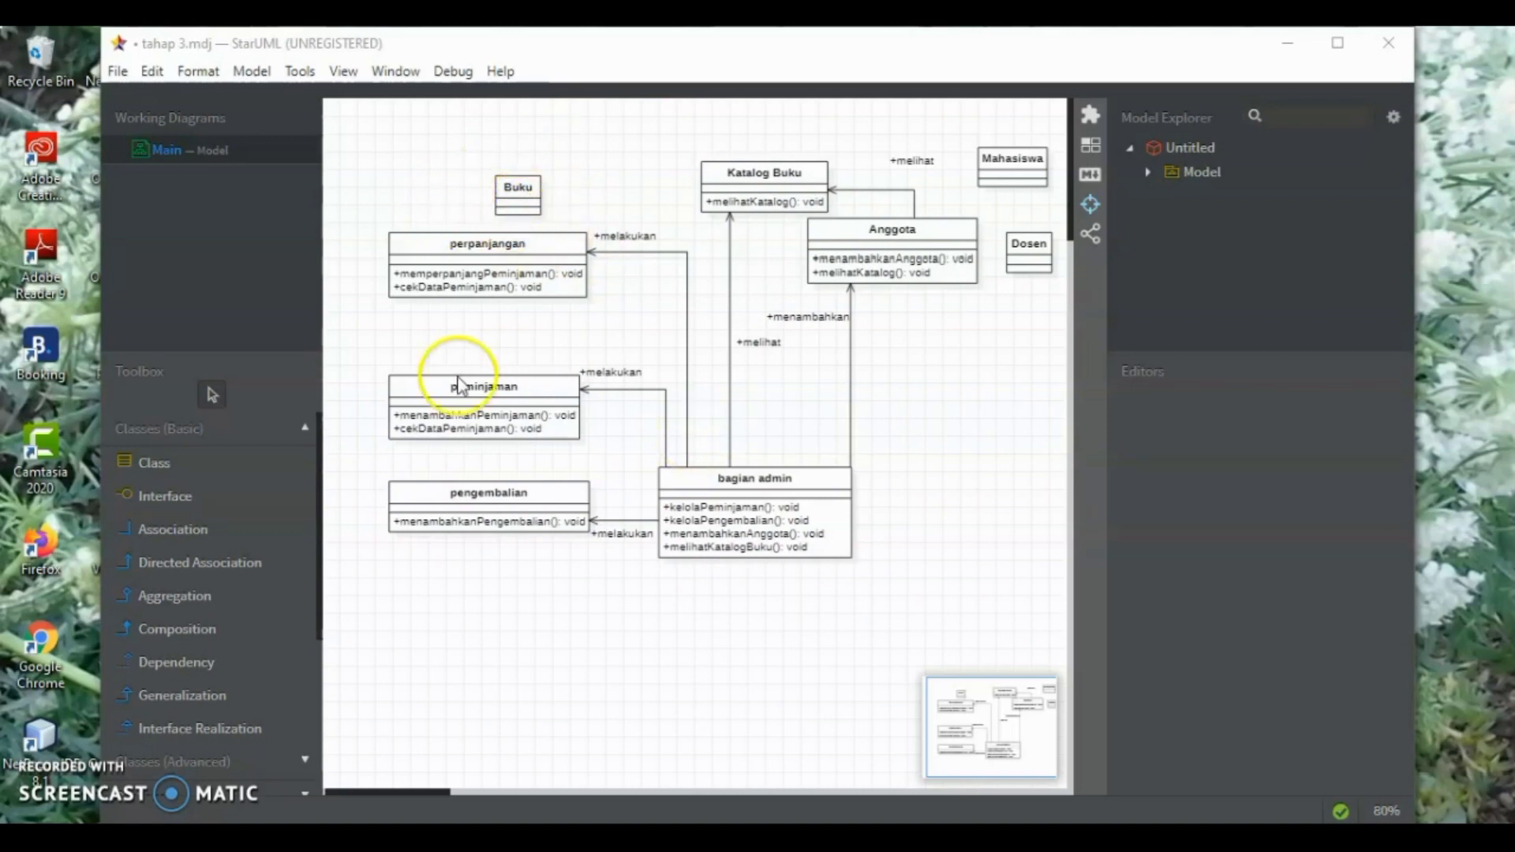
Draw an unnamed composition from the Buku class to the peminjaman class and select its line
left_click(215, 631)
left_click(516, 193)
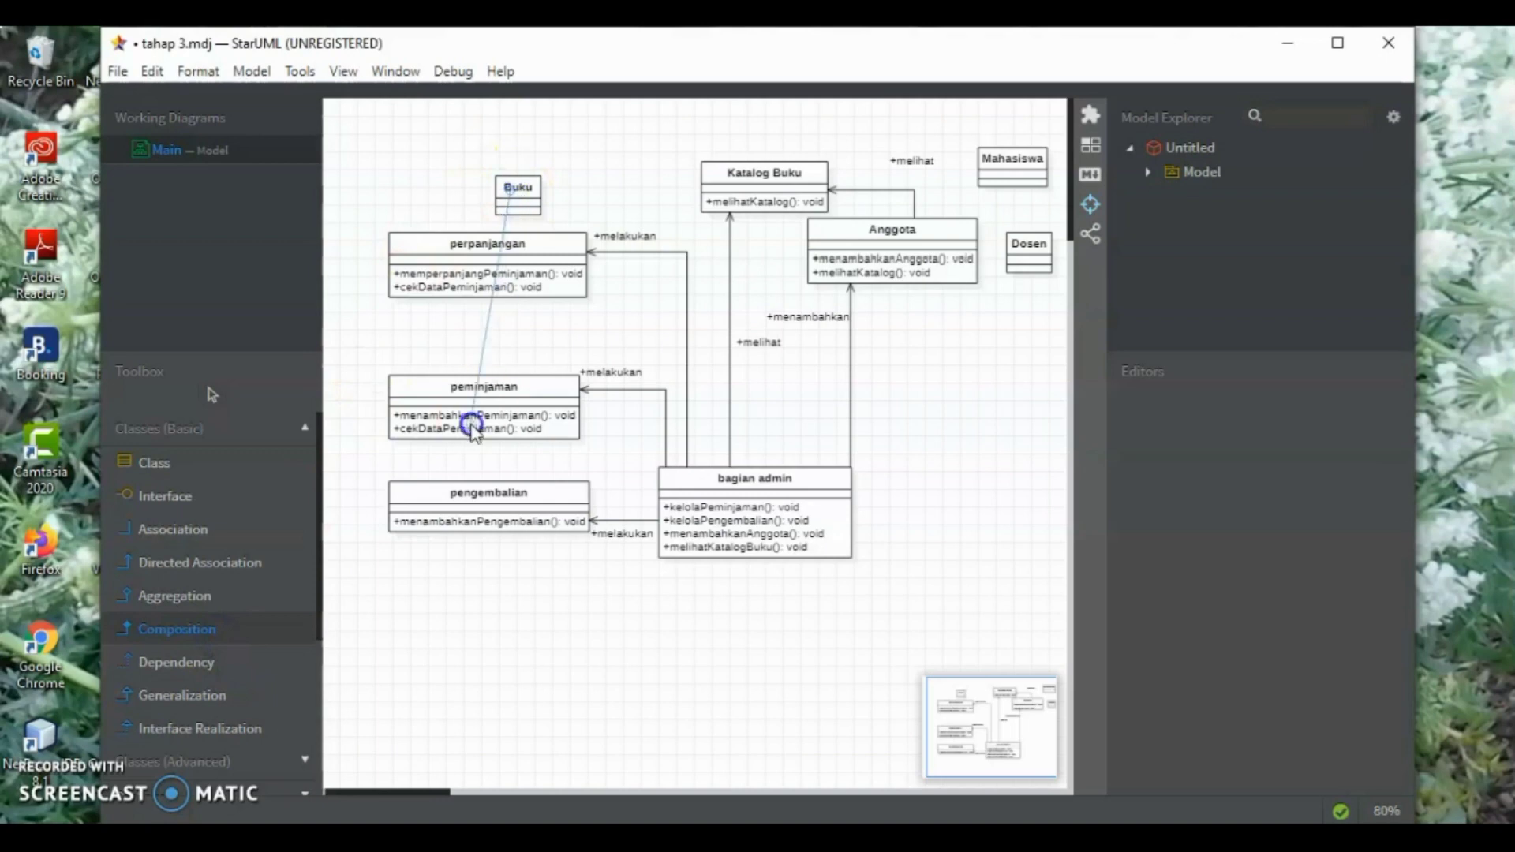
left_click(472, 426)
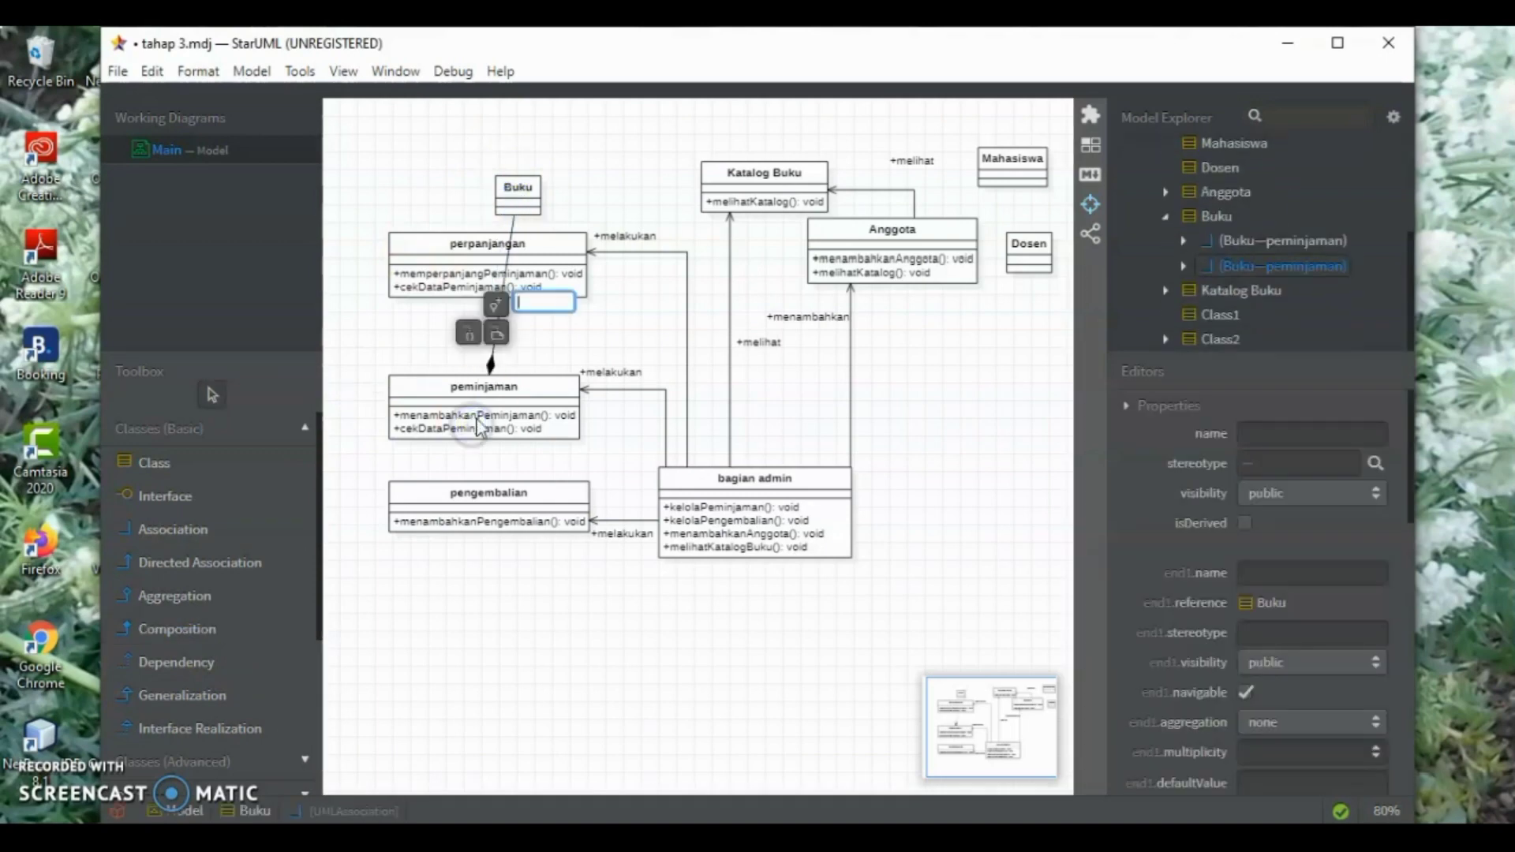
left_click(630, 355)
left_click(490, 355)
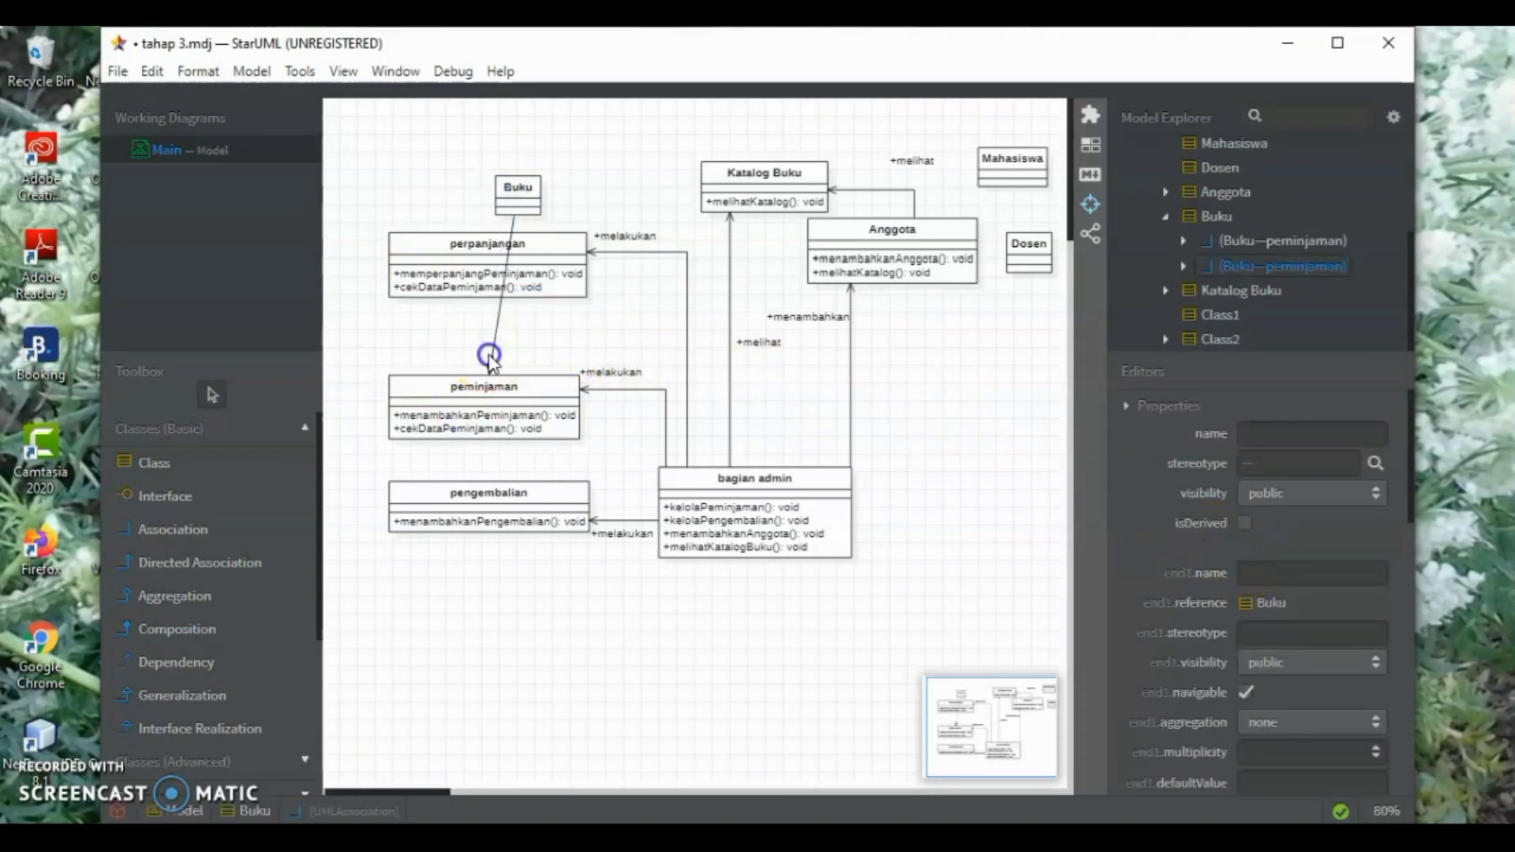
Give the Buku–peminjaman composition a right-angled line style and route it around the left of perpanjangan, between the left sides of both classes
left_click(1219, 493)
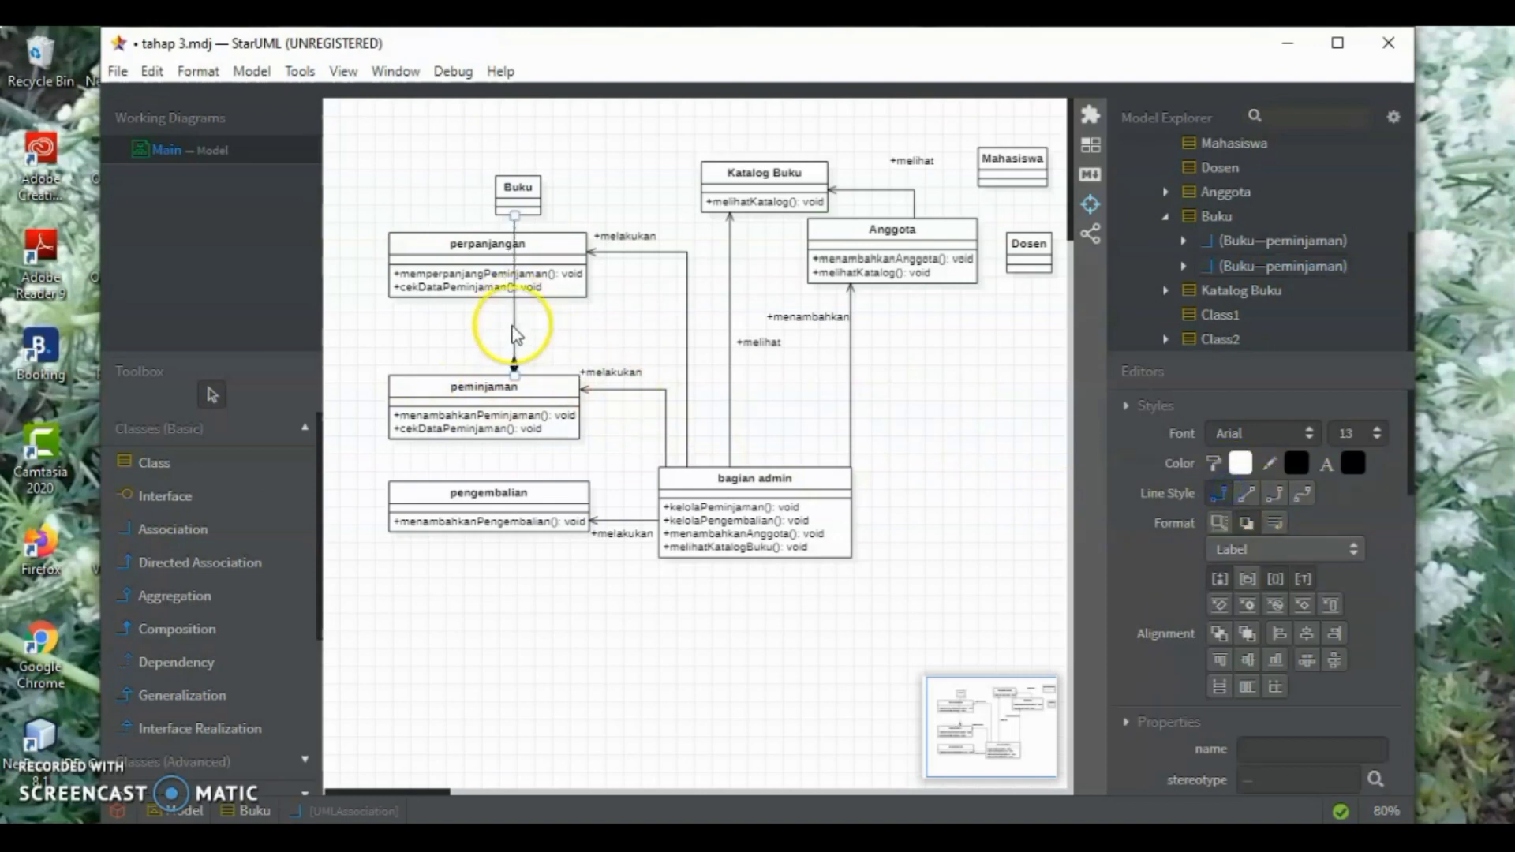
left_click_drag(511, 359, 396, 426)
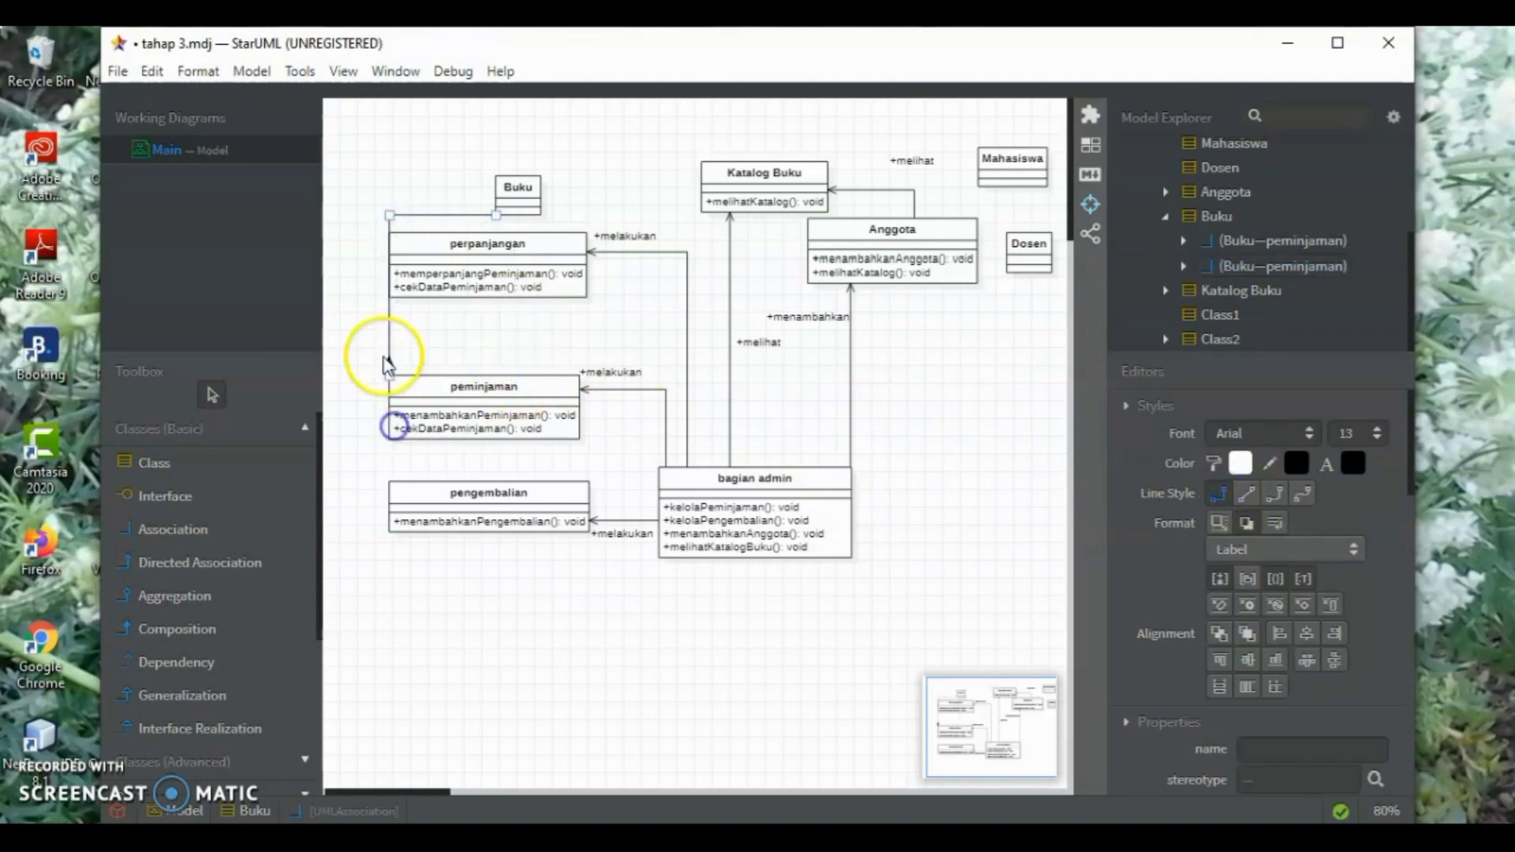
left_click_drag(389, 333, 361, 396)
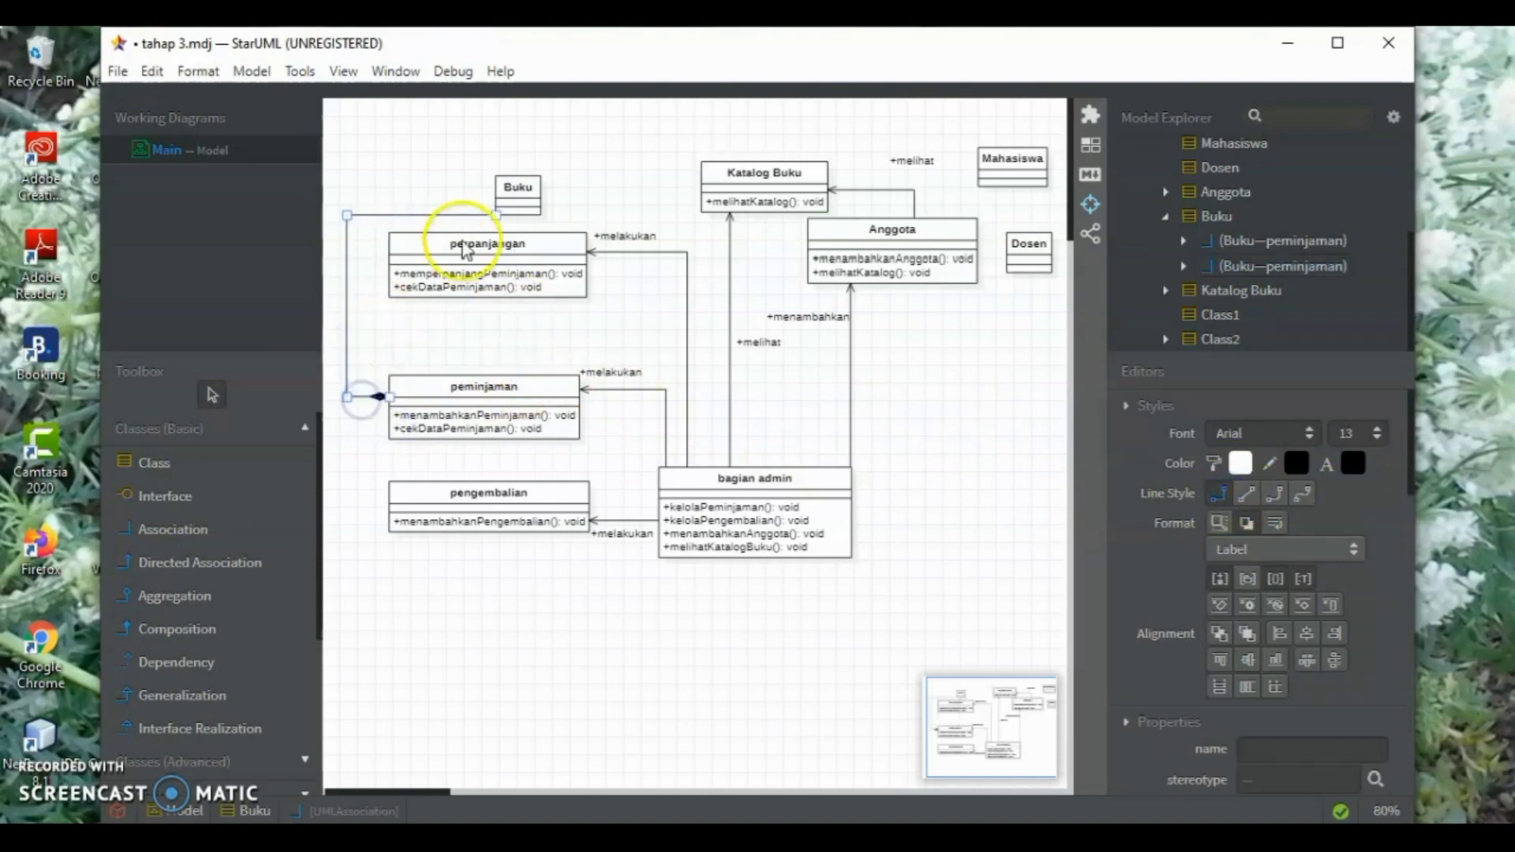
left_click_drag(442, 215, 433, 199)
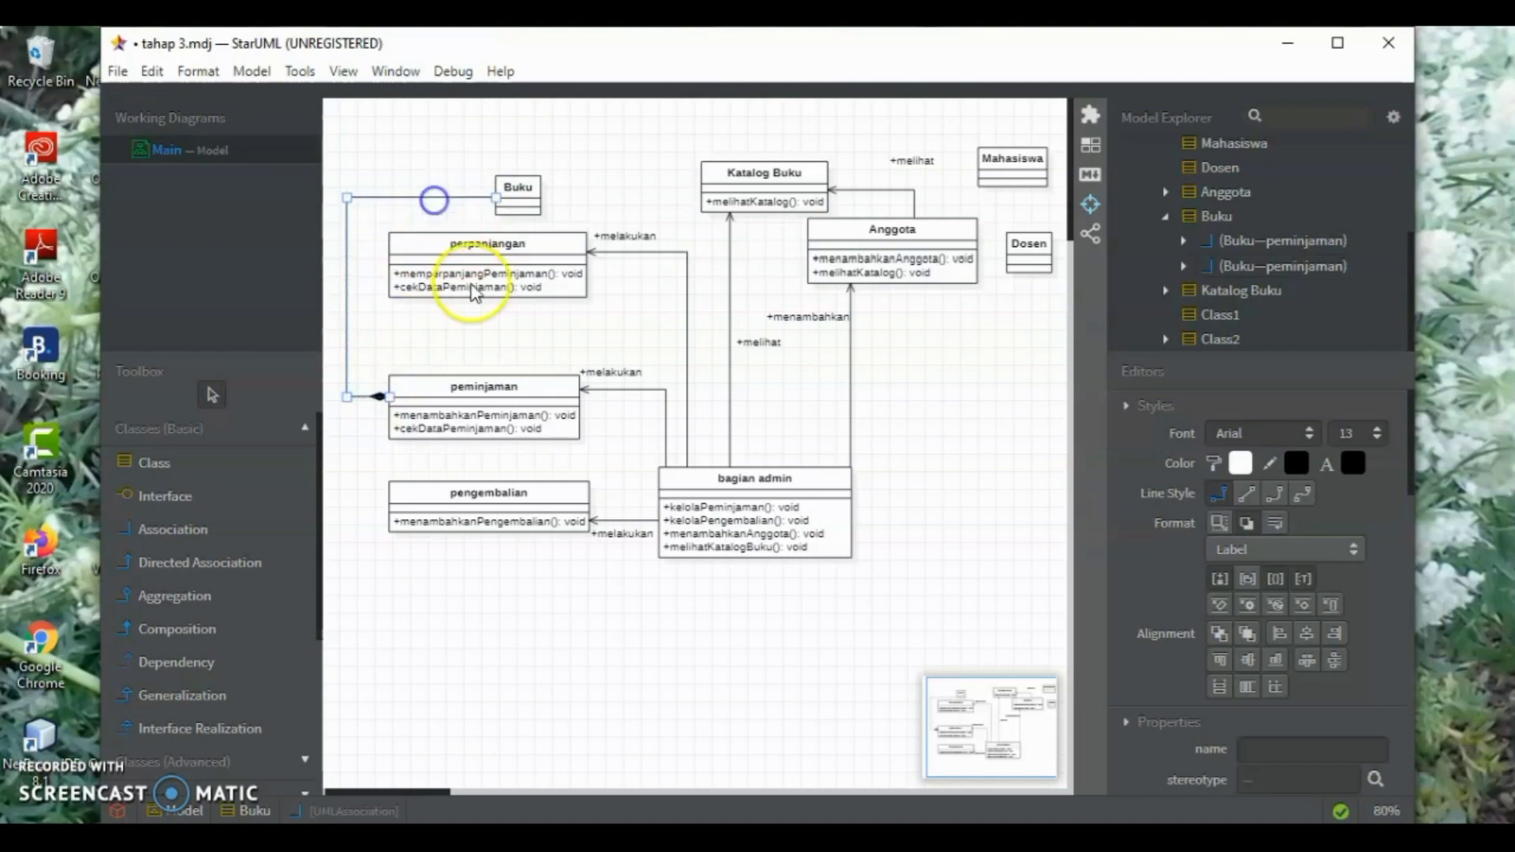
left_click(531, 329)
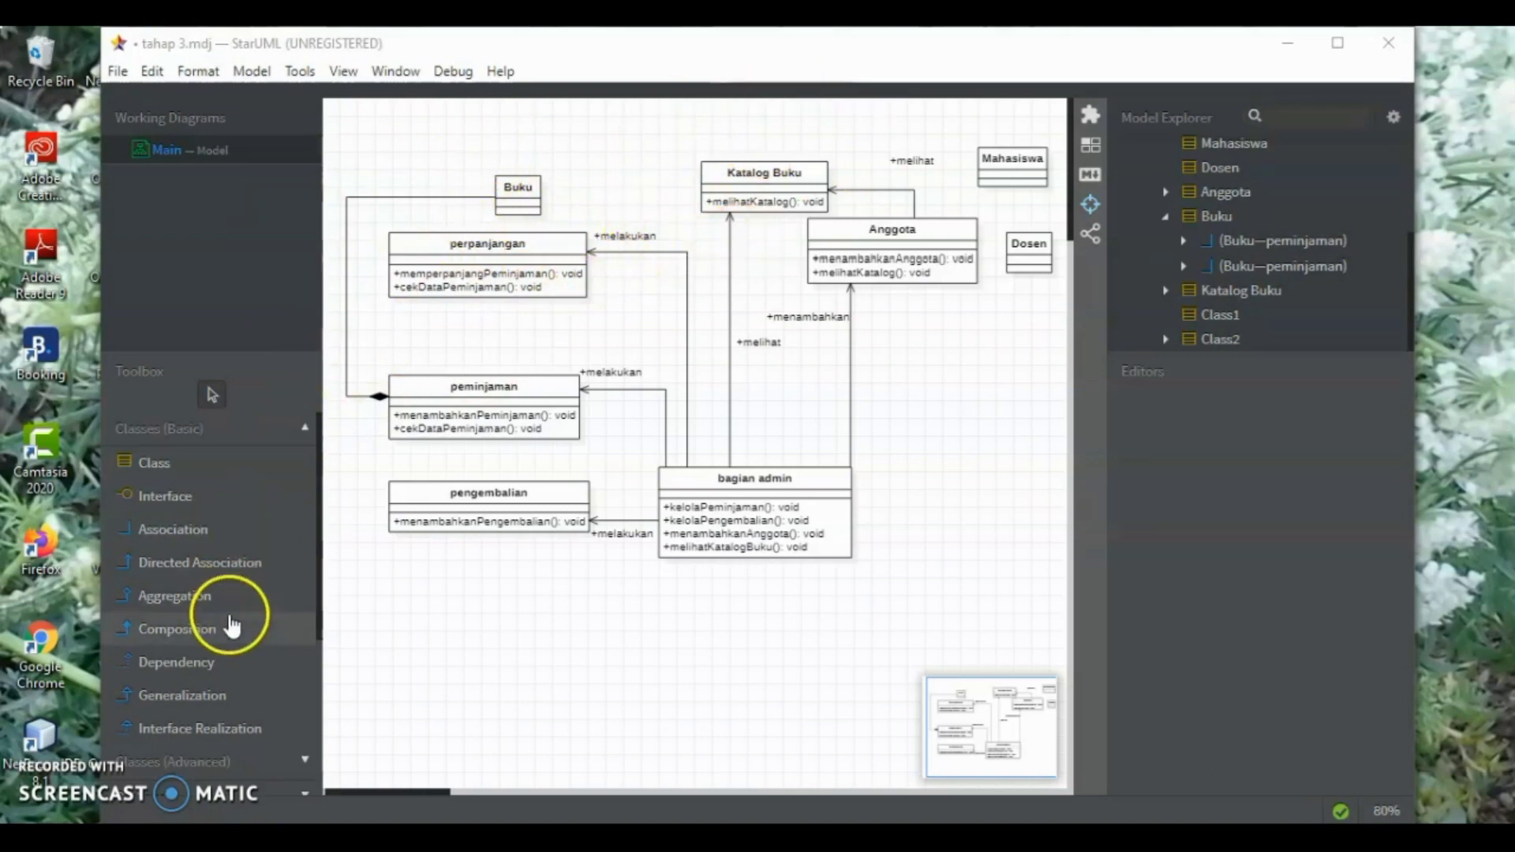
Draw an unnamed composition from the Buku class to the Katalog Buku class
left_click(177, 629)
left_click(541, 190)
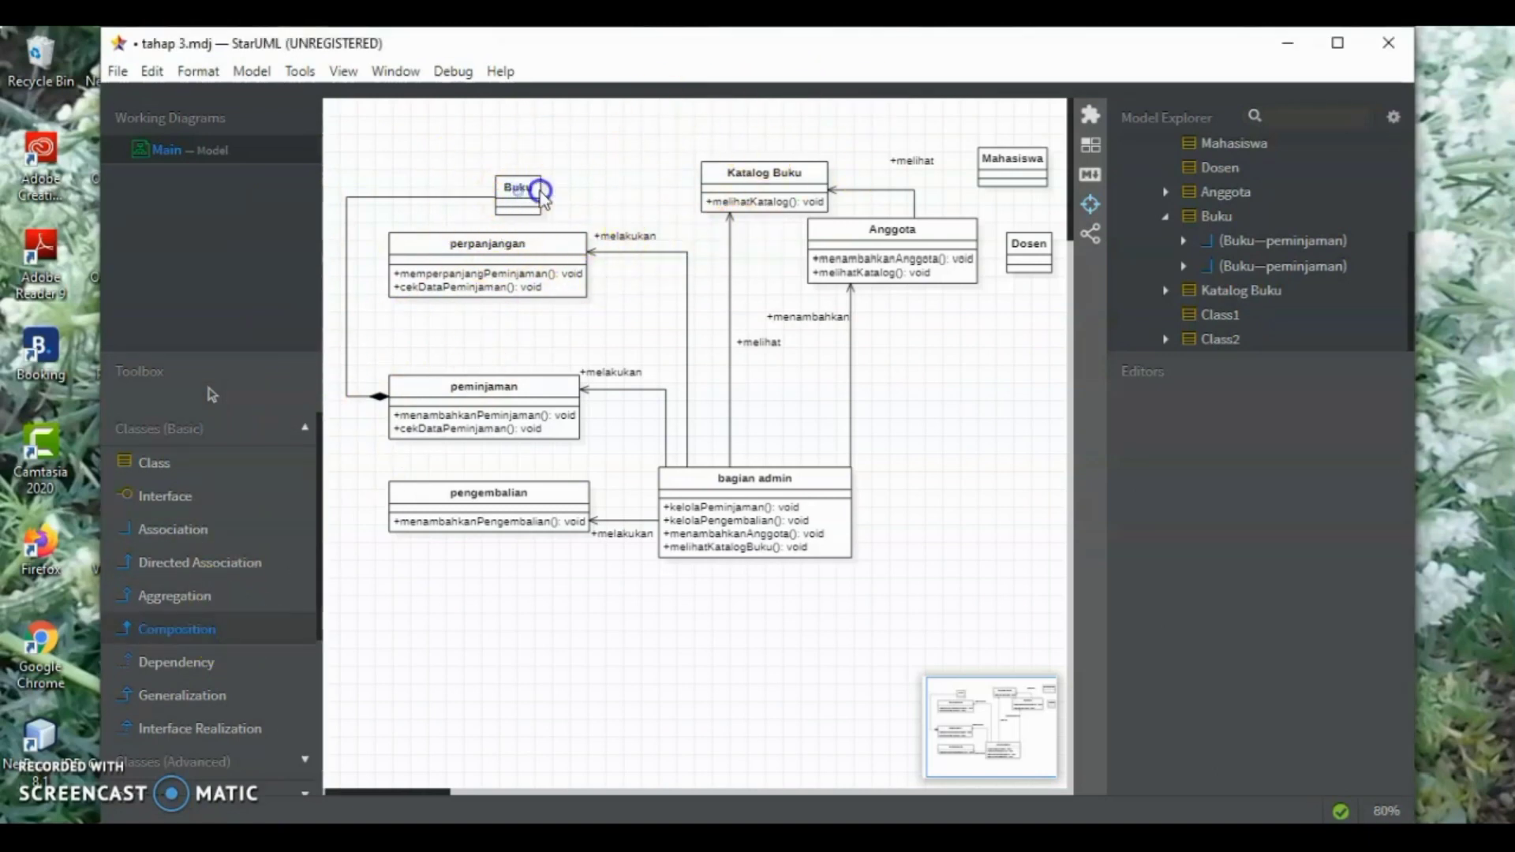
left_click(722, 181)
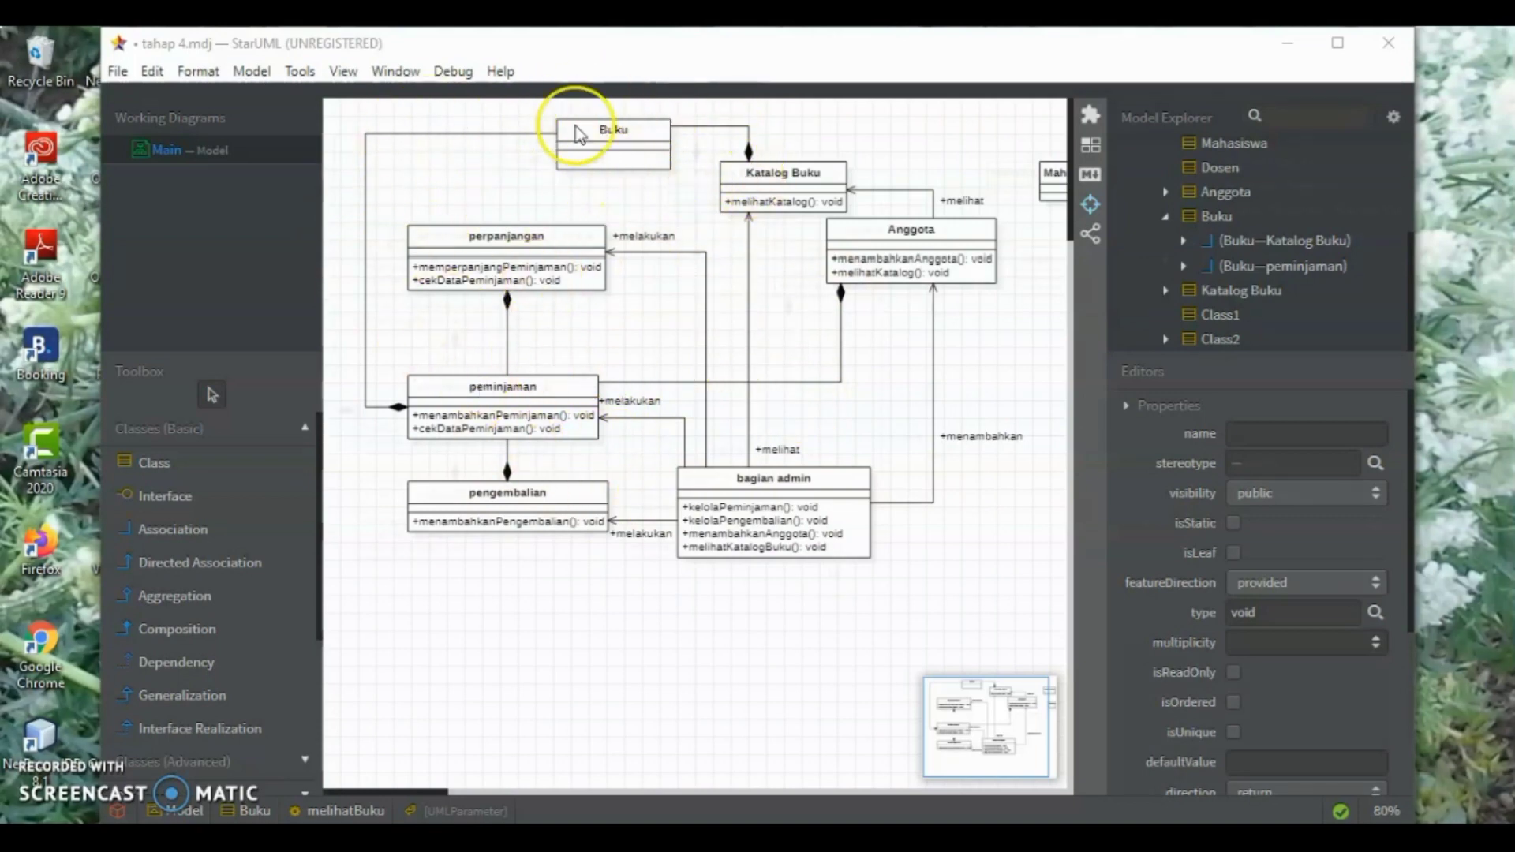
Add the operation "lihatBuku(): void" to the Buku class
left_click(637, 156)
double_click(638, 157)
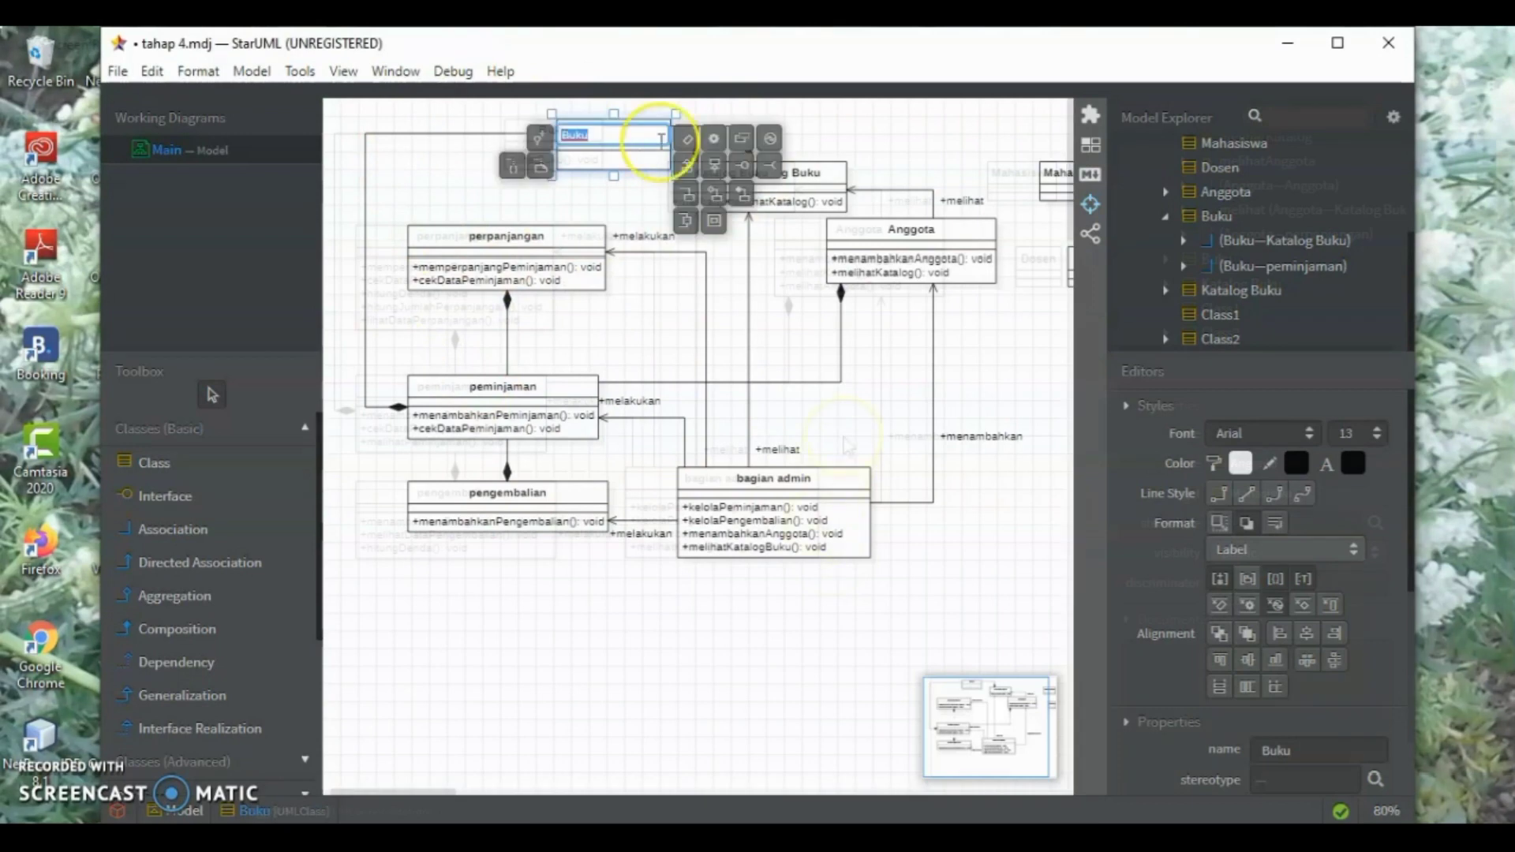
left_click(710, 135)
type("melihatBuku")
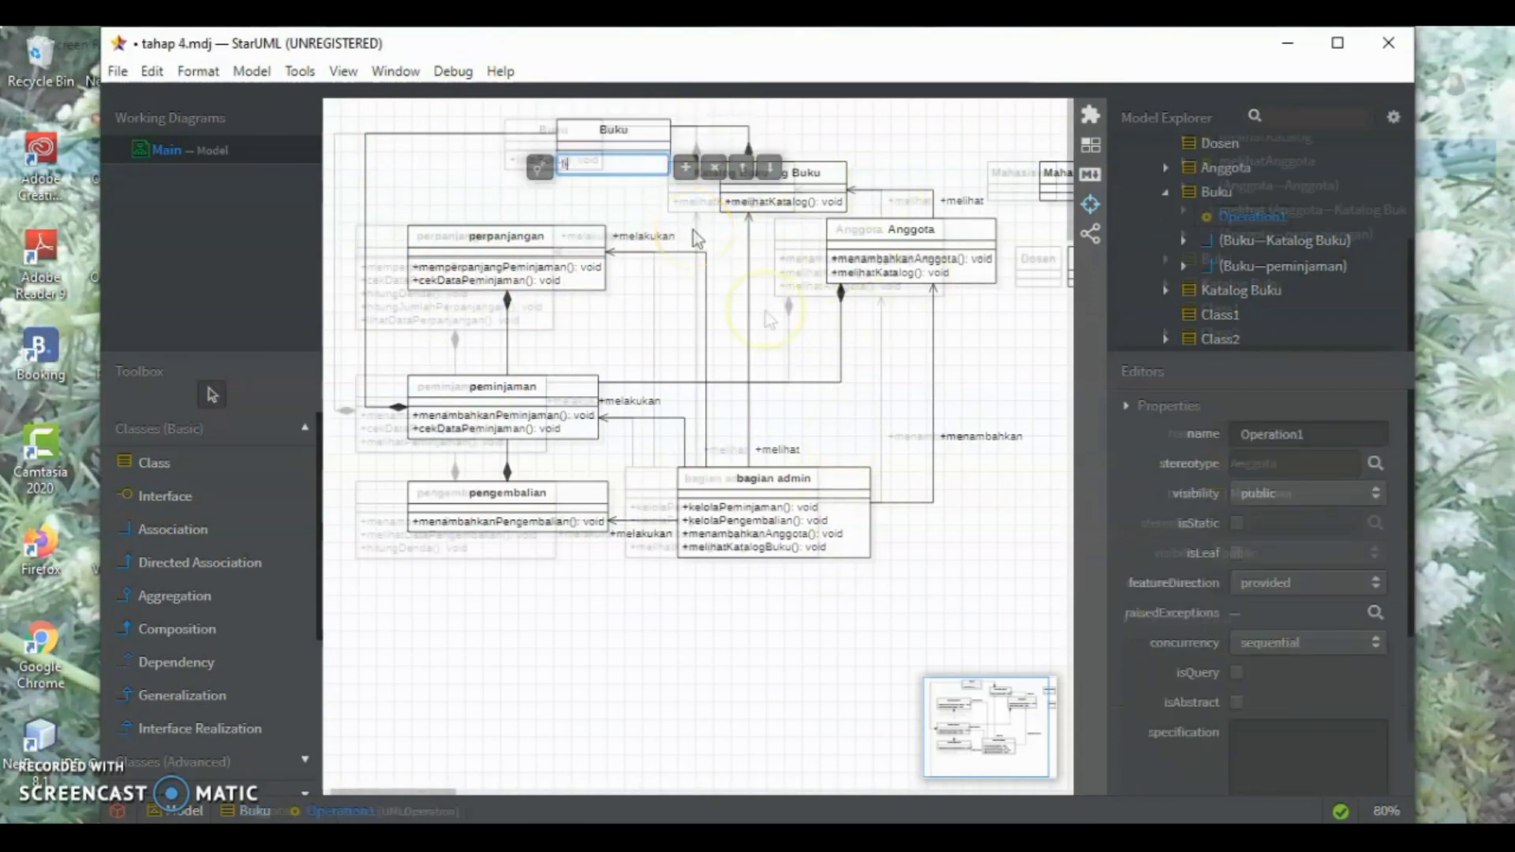
type("()")
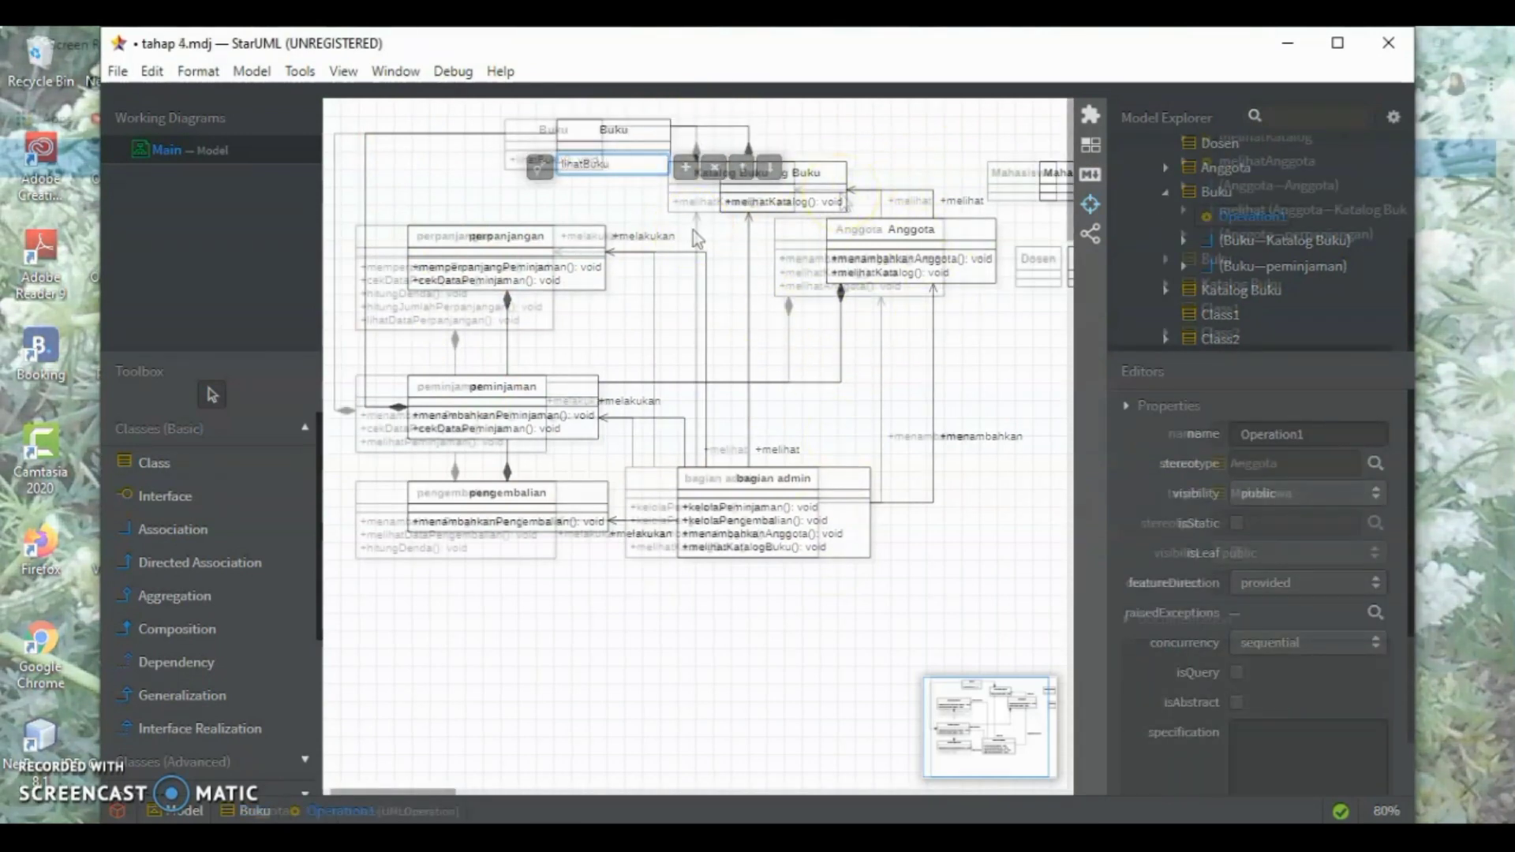
key("Return")
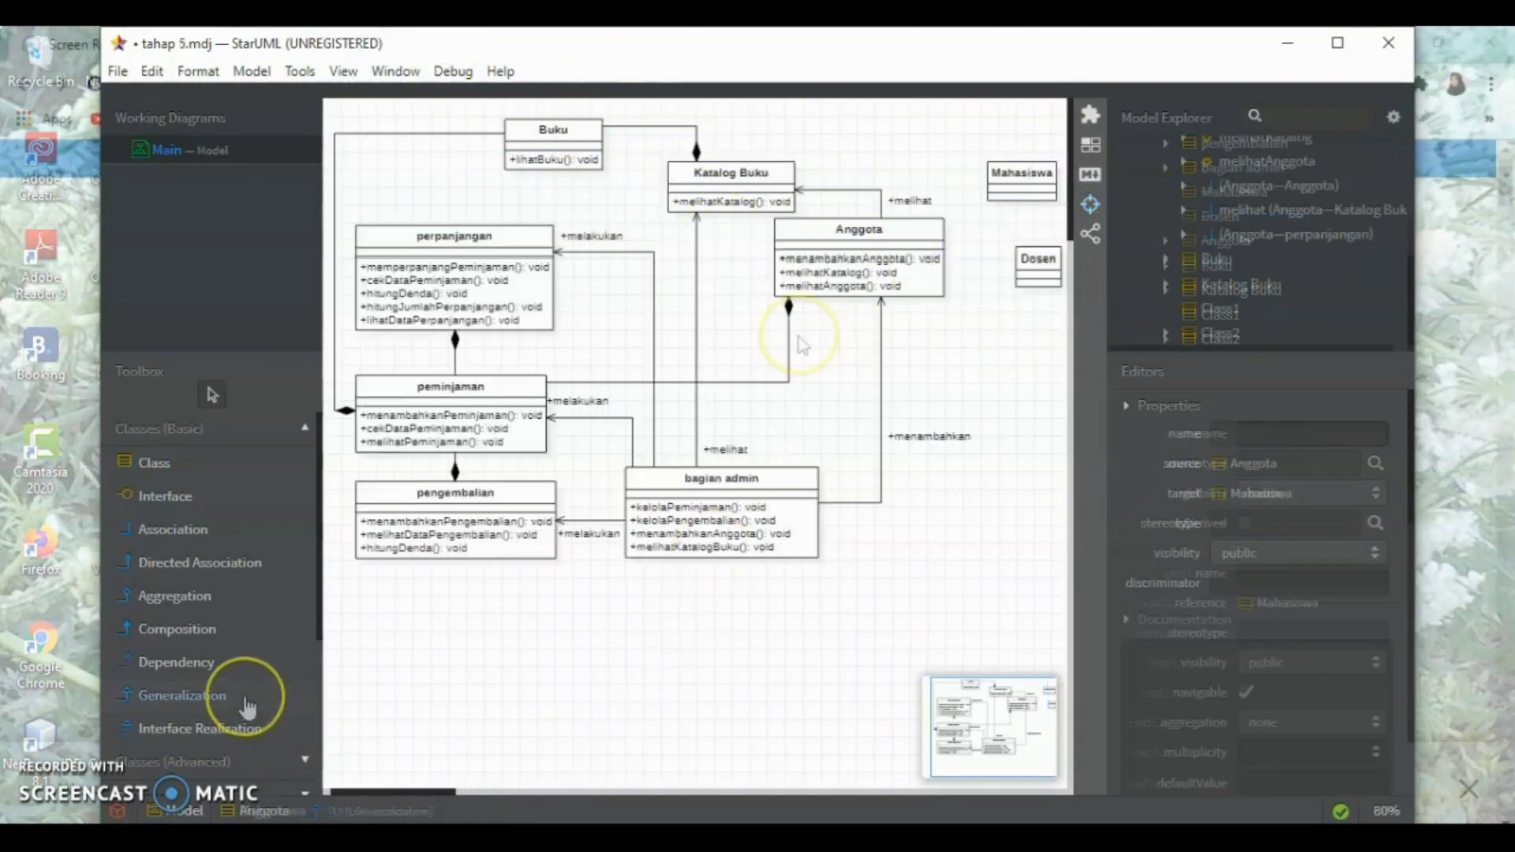
Draw a generalization from the Mahasiswa class to the Anggota class
left_click(247, 698)
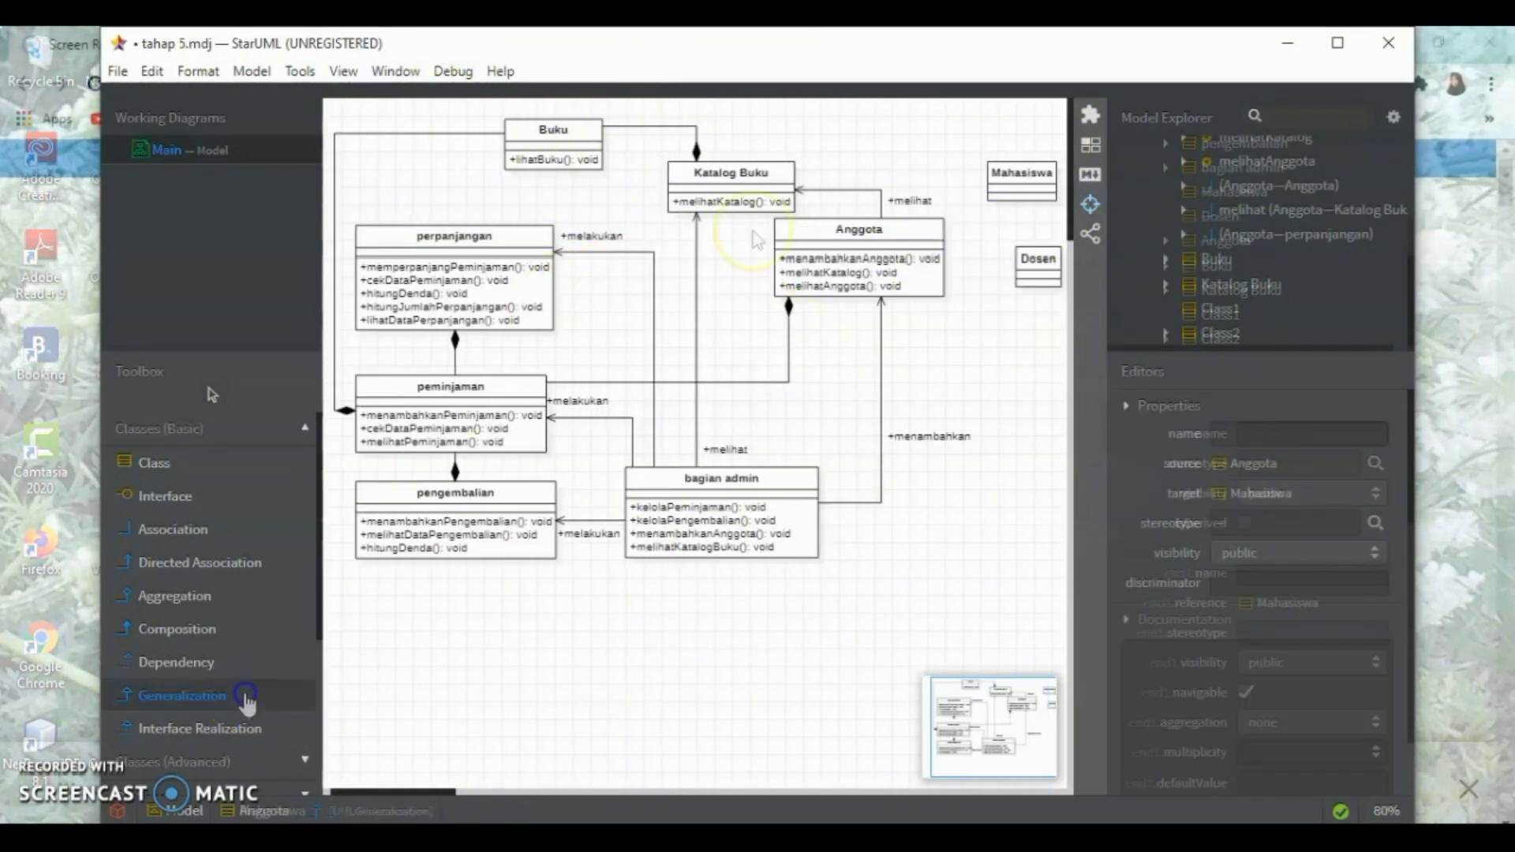
left_click(1011, 203)
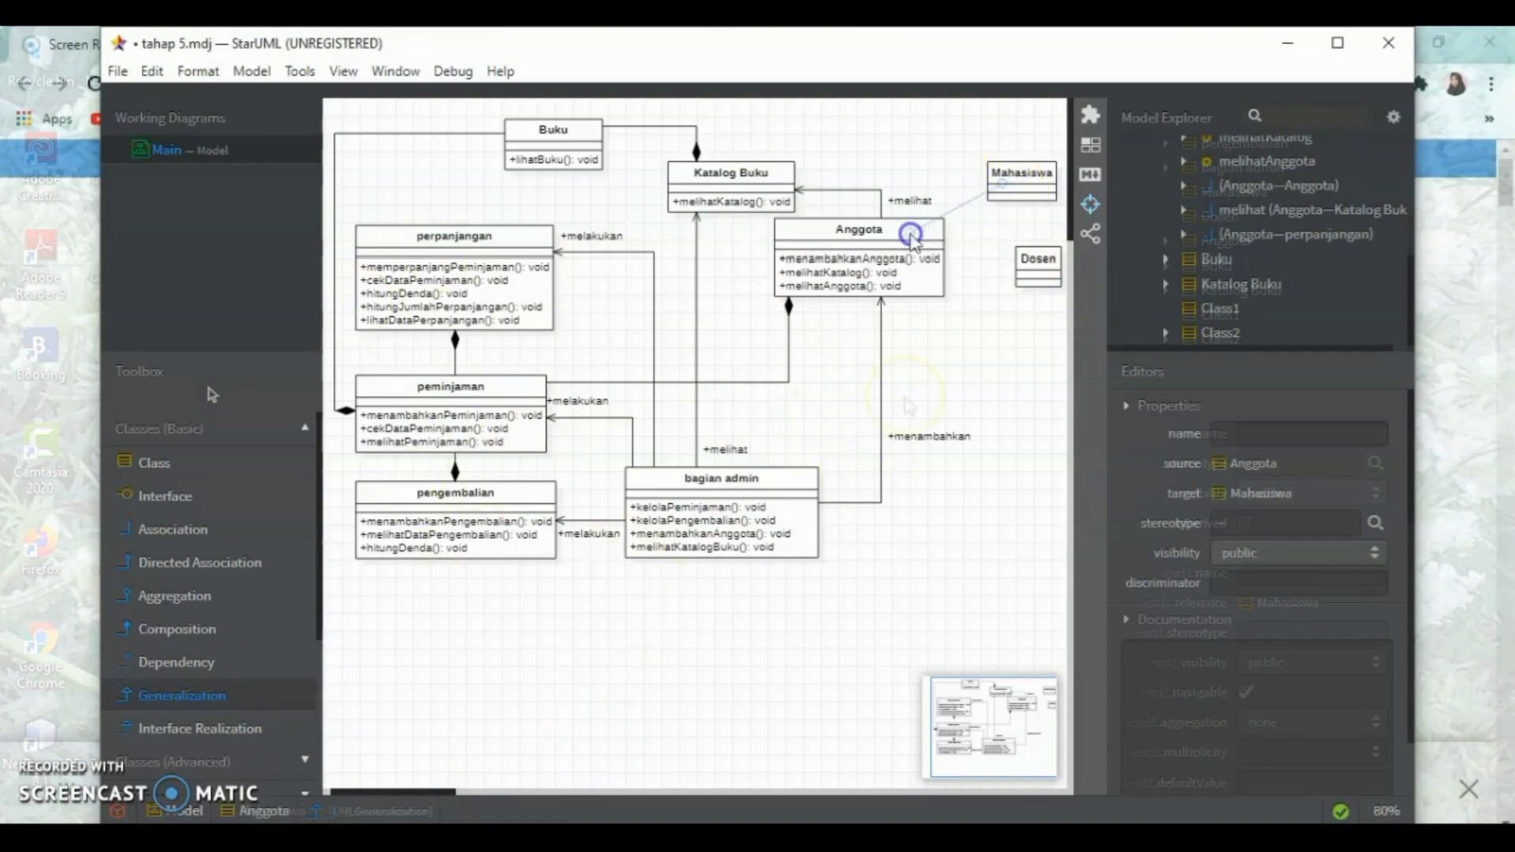
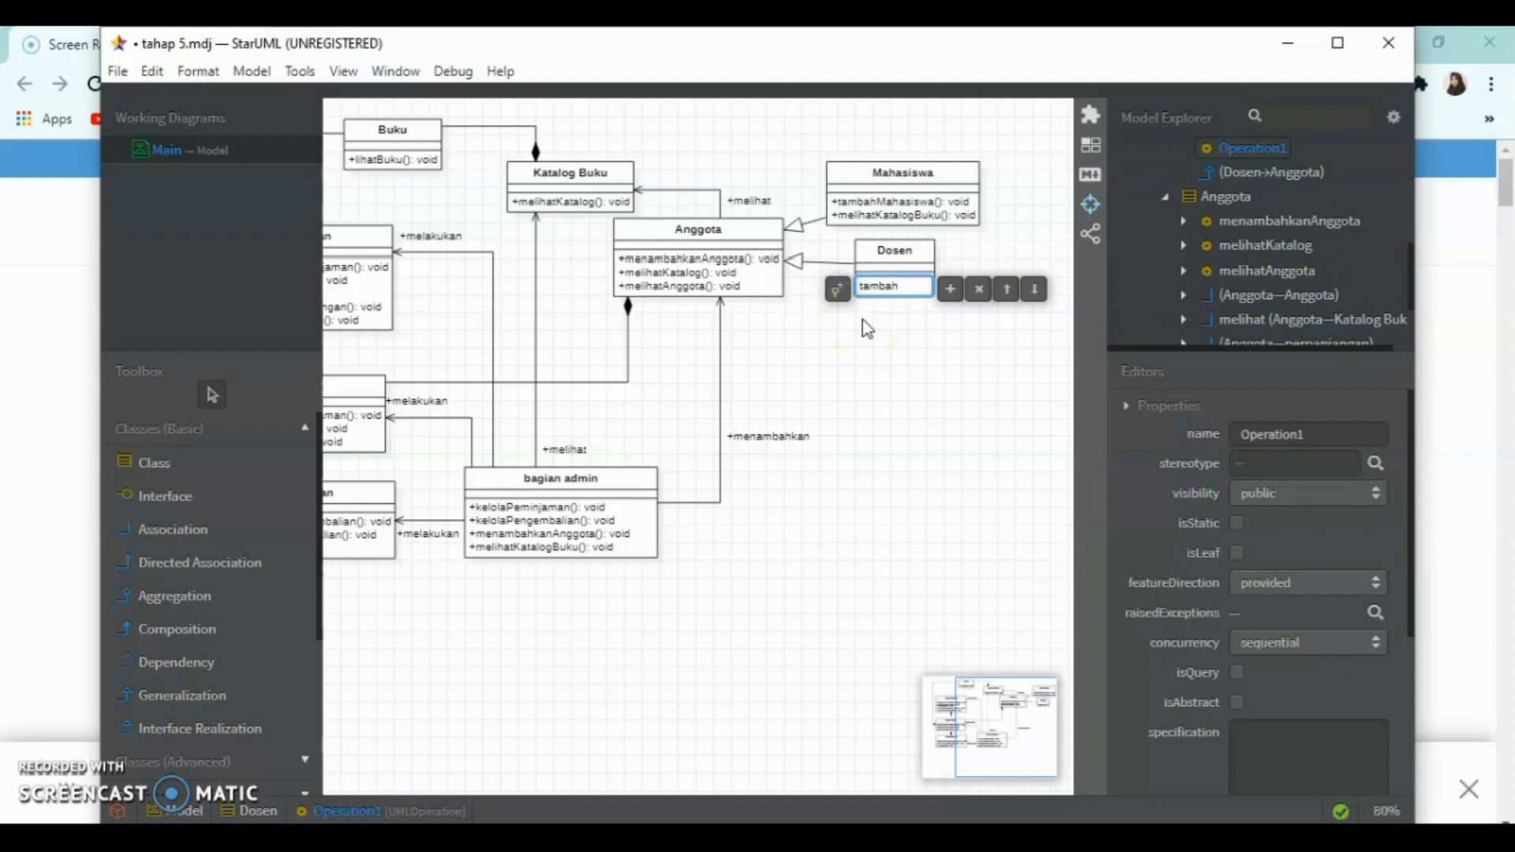
Add the operation "tambahDosen(): void" to the Dosen class
type("(): void")
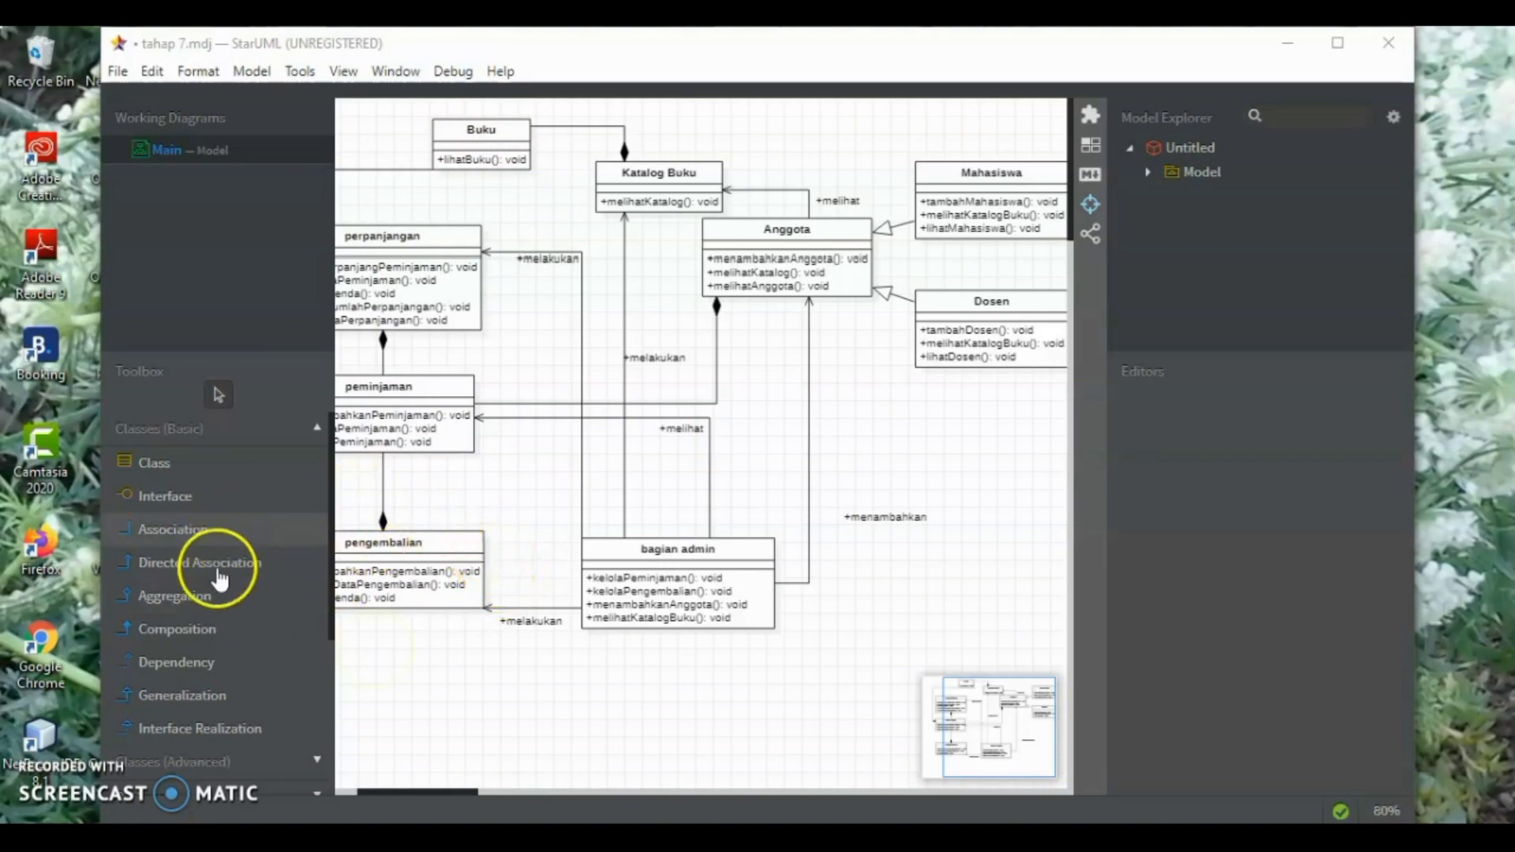
Draw an unnamed directed association from the Buku class to the pengembalian class
left_click(215, 563)
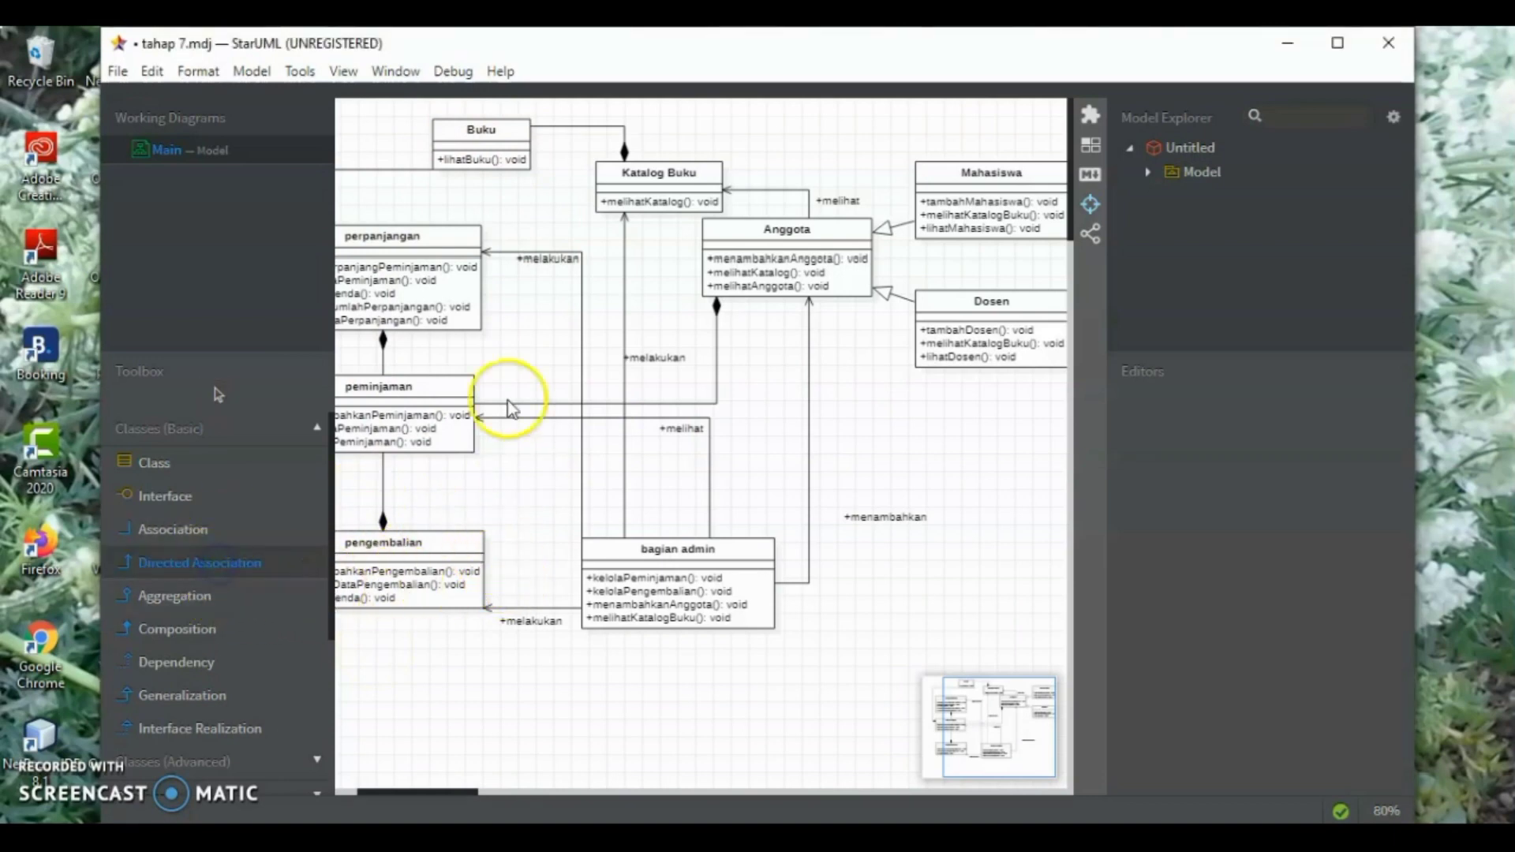
left_click_drag(489, 146, 475, 580)
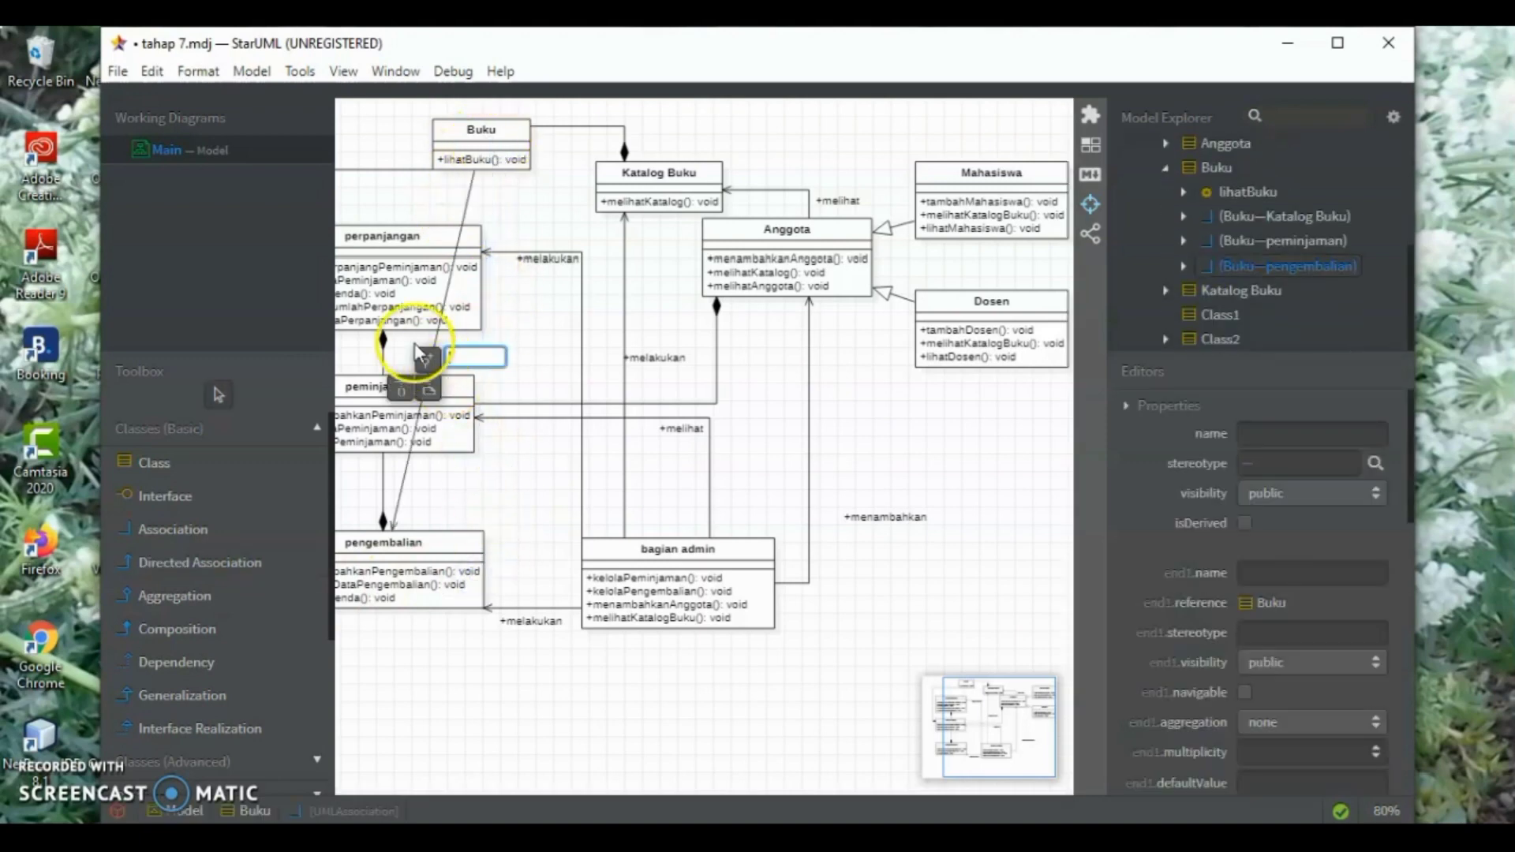
left_click(969, 538)
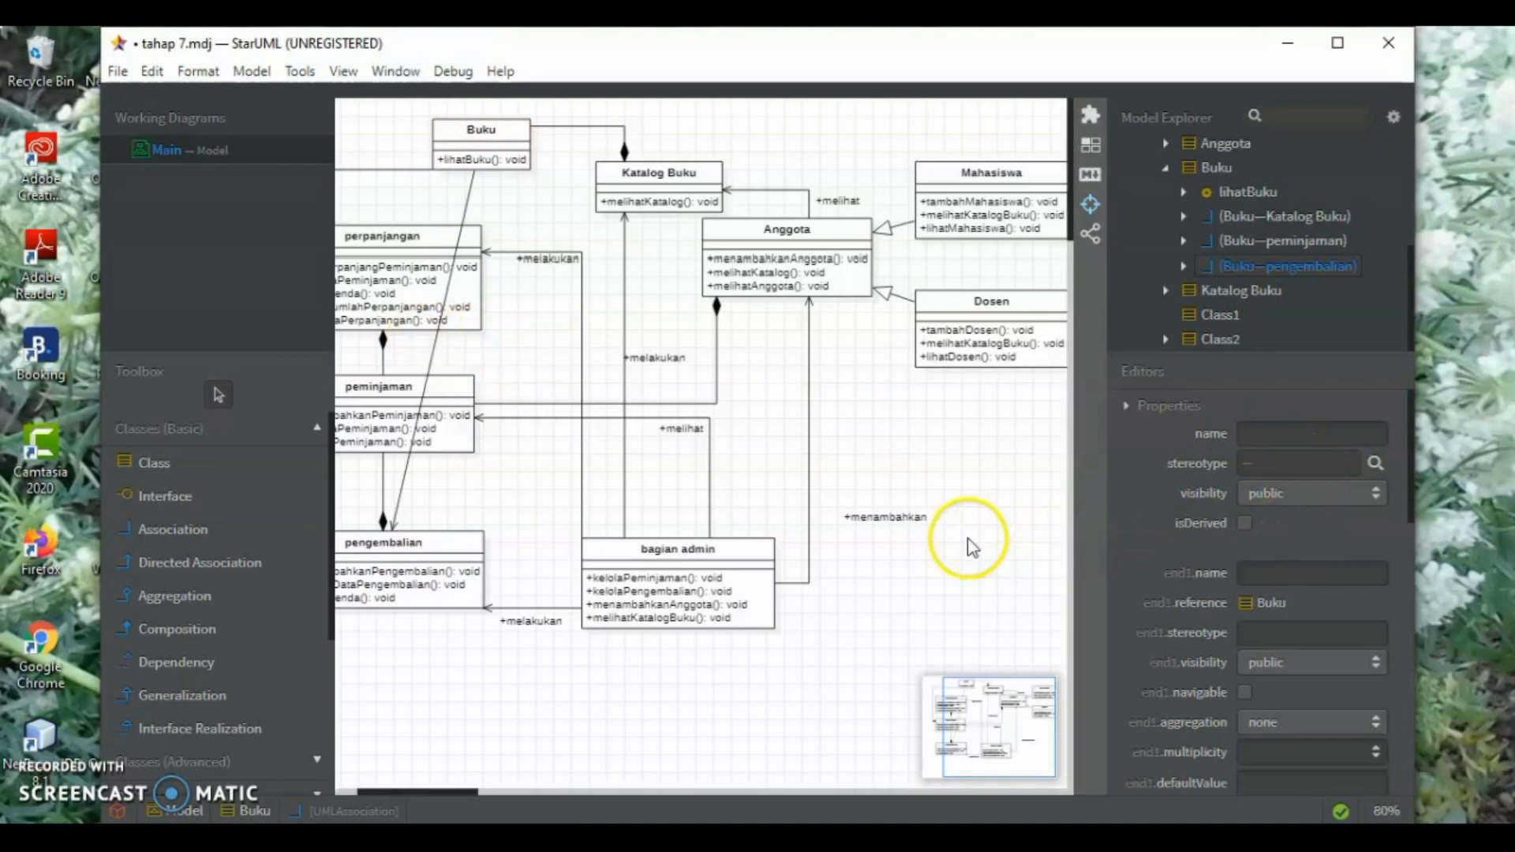
Give the Buku–pengembalian association a right-angled line style and route it around the right of perpanjangan and peminjaman into pengembalian's right side
left_click(434, 362)
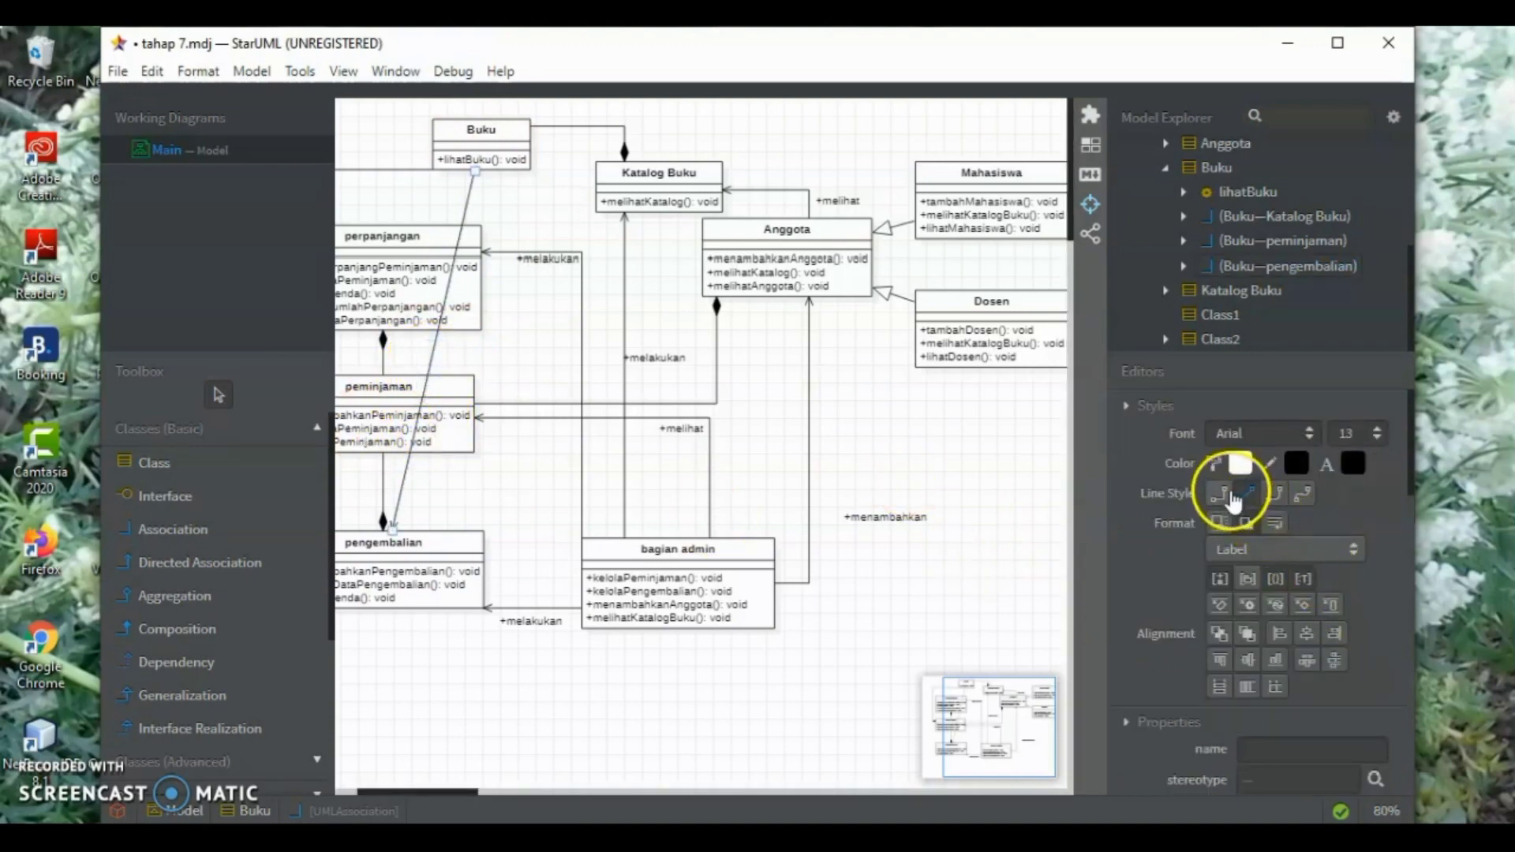
left_click(1219, 493)
left_click_drag(482, 359, 532, 392)
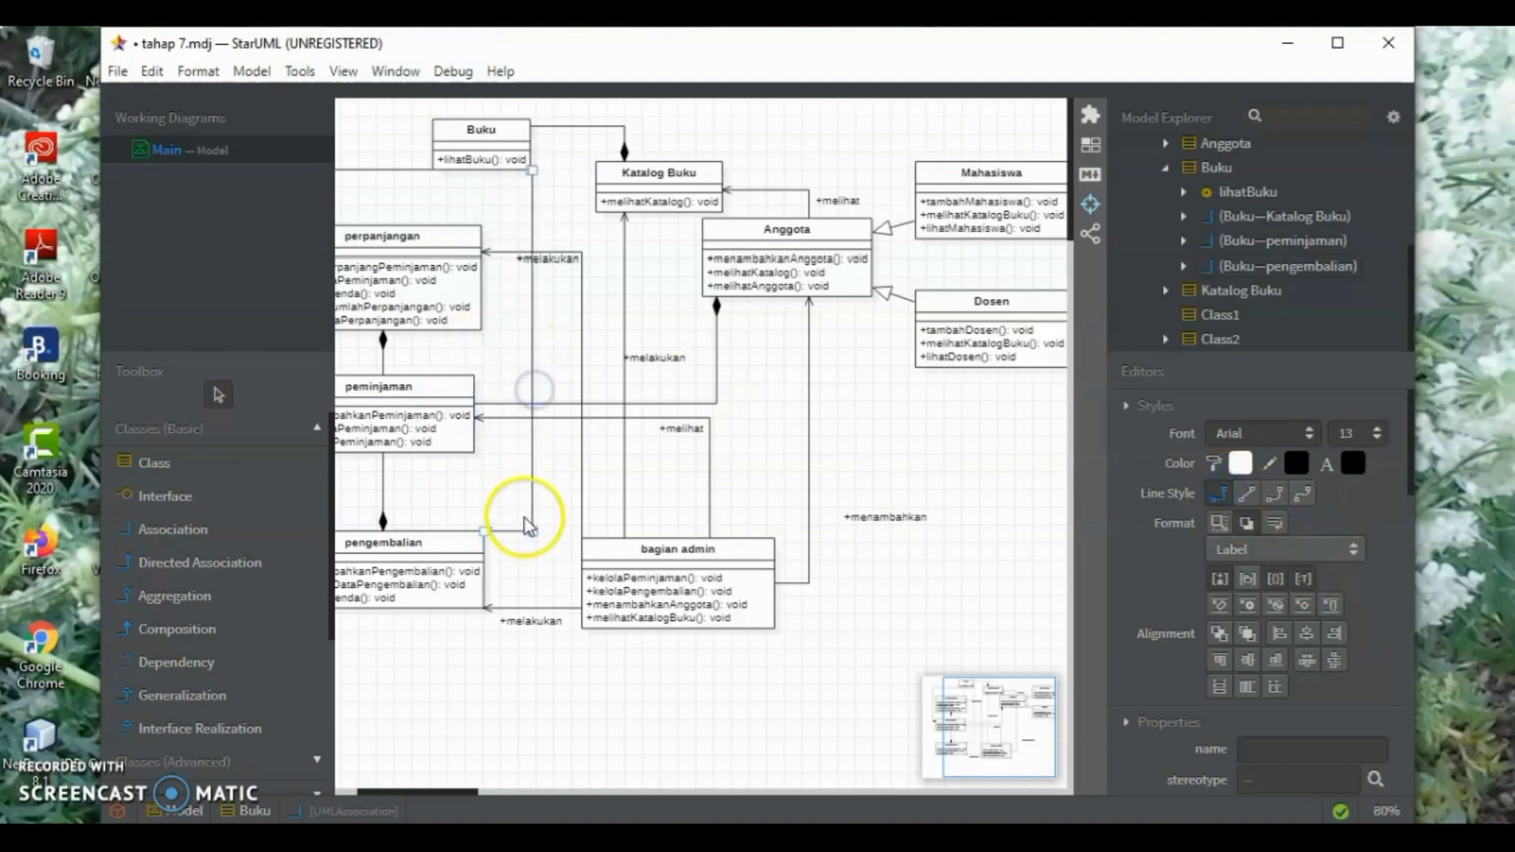
left_click_drag(510, 532, 523, 565)
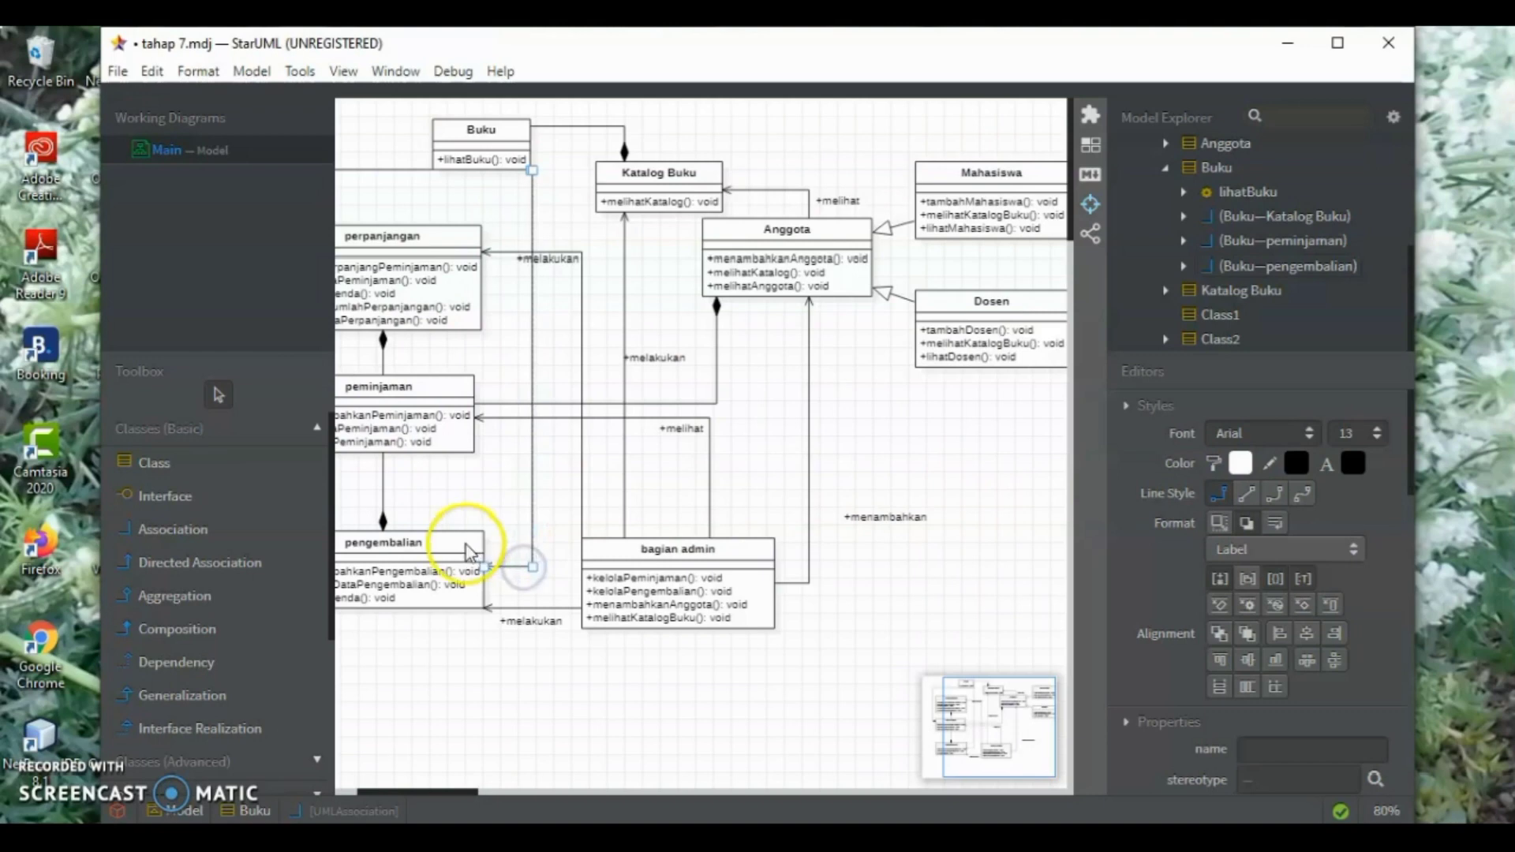
left_click(562, 504)
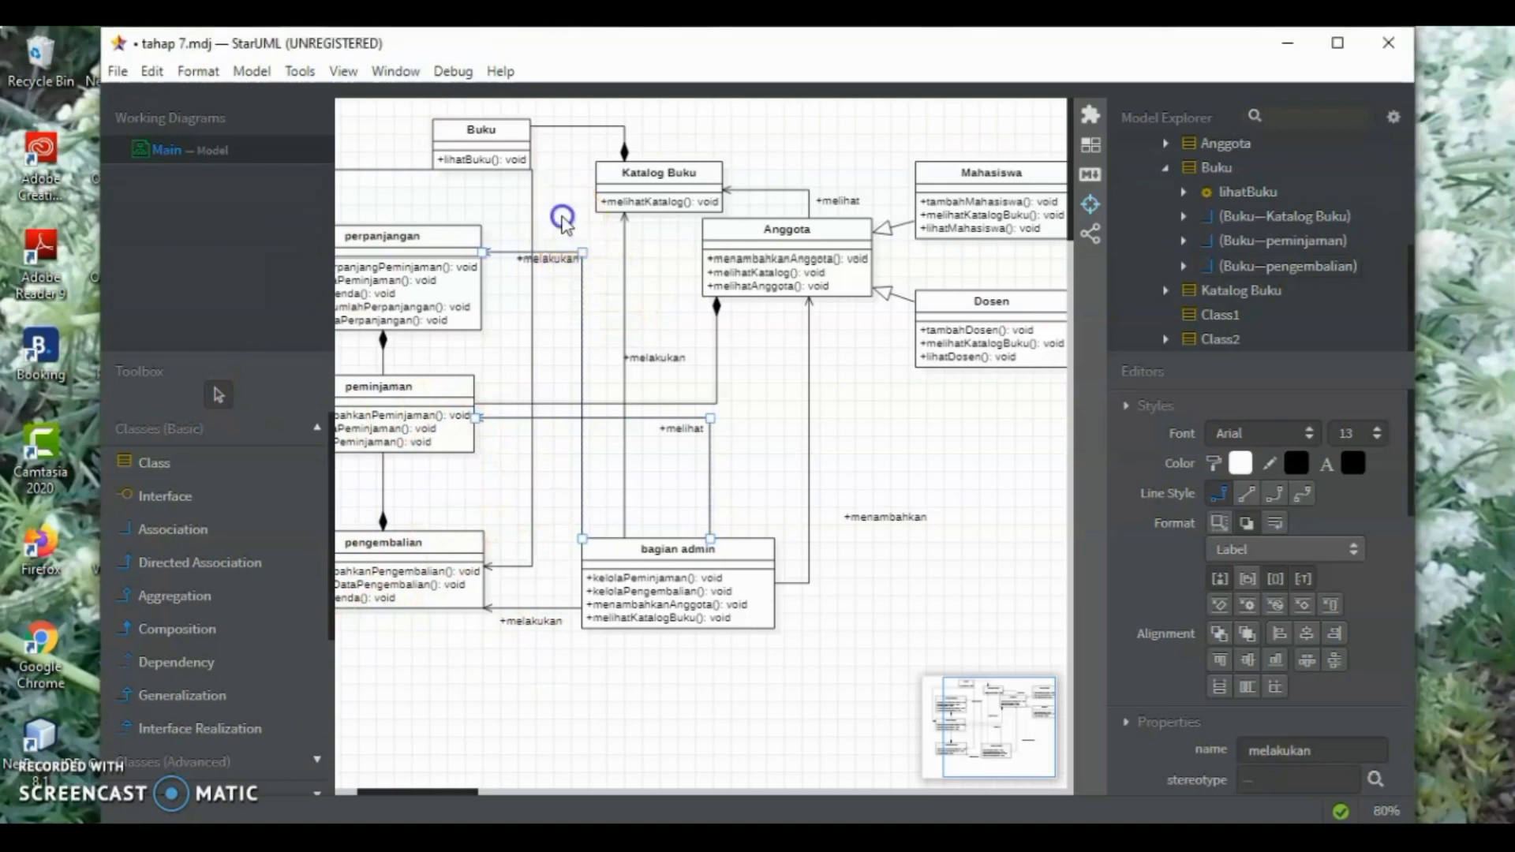
left_click(561, 217)
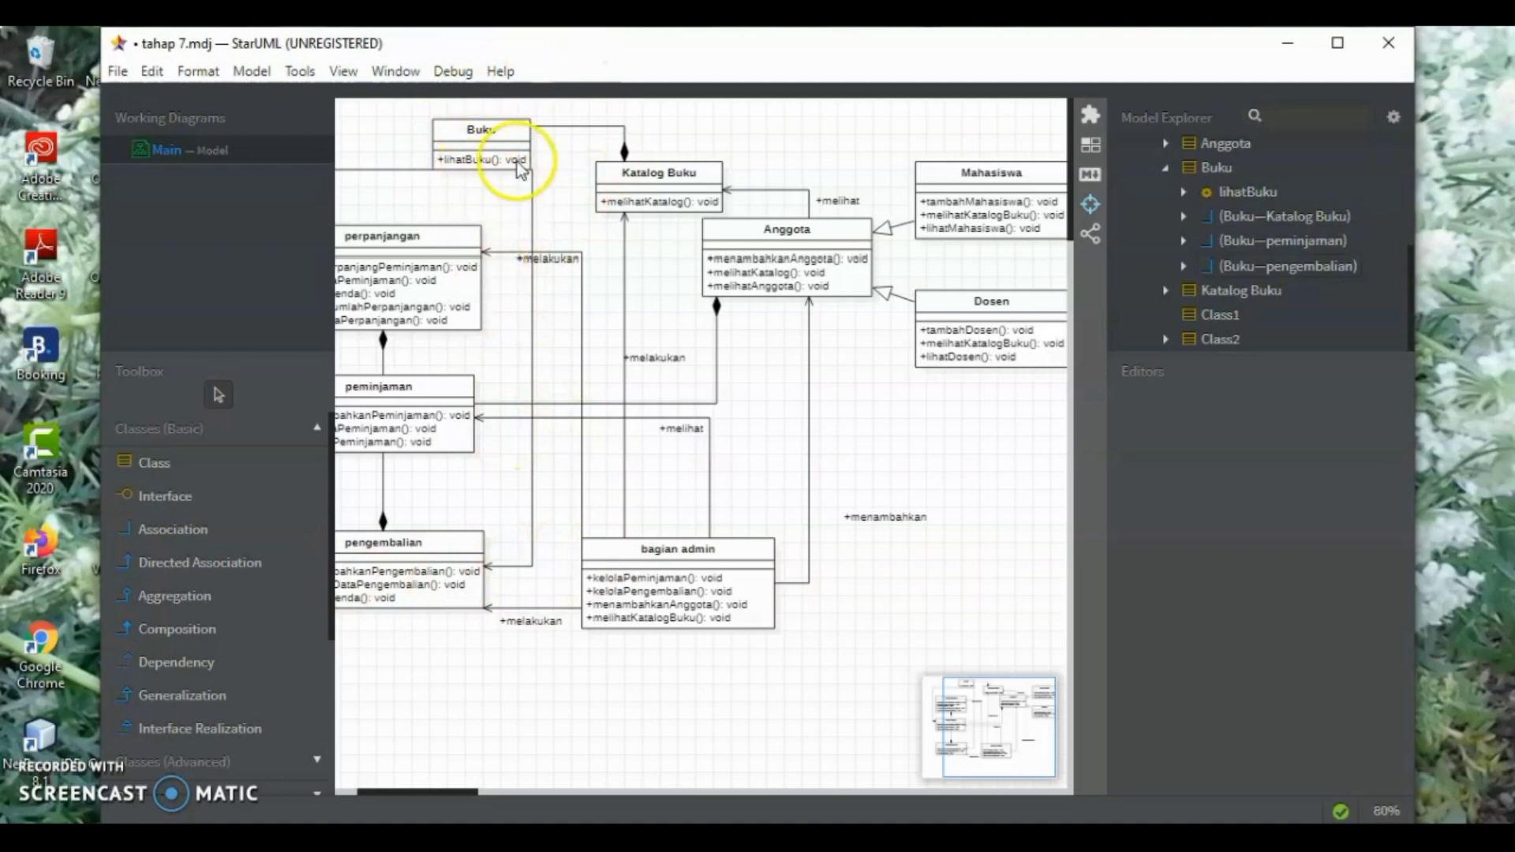
Add the operation "pinjamBuku(): void" below lihatBuku in the Buku class
left_click(494, 172)
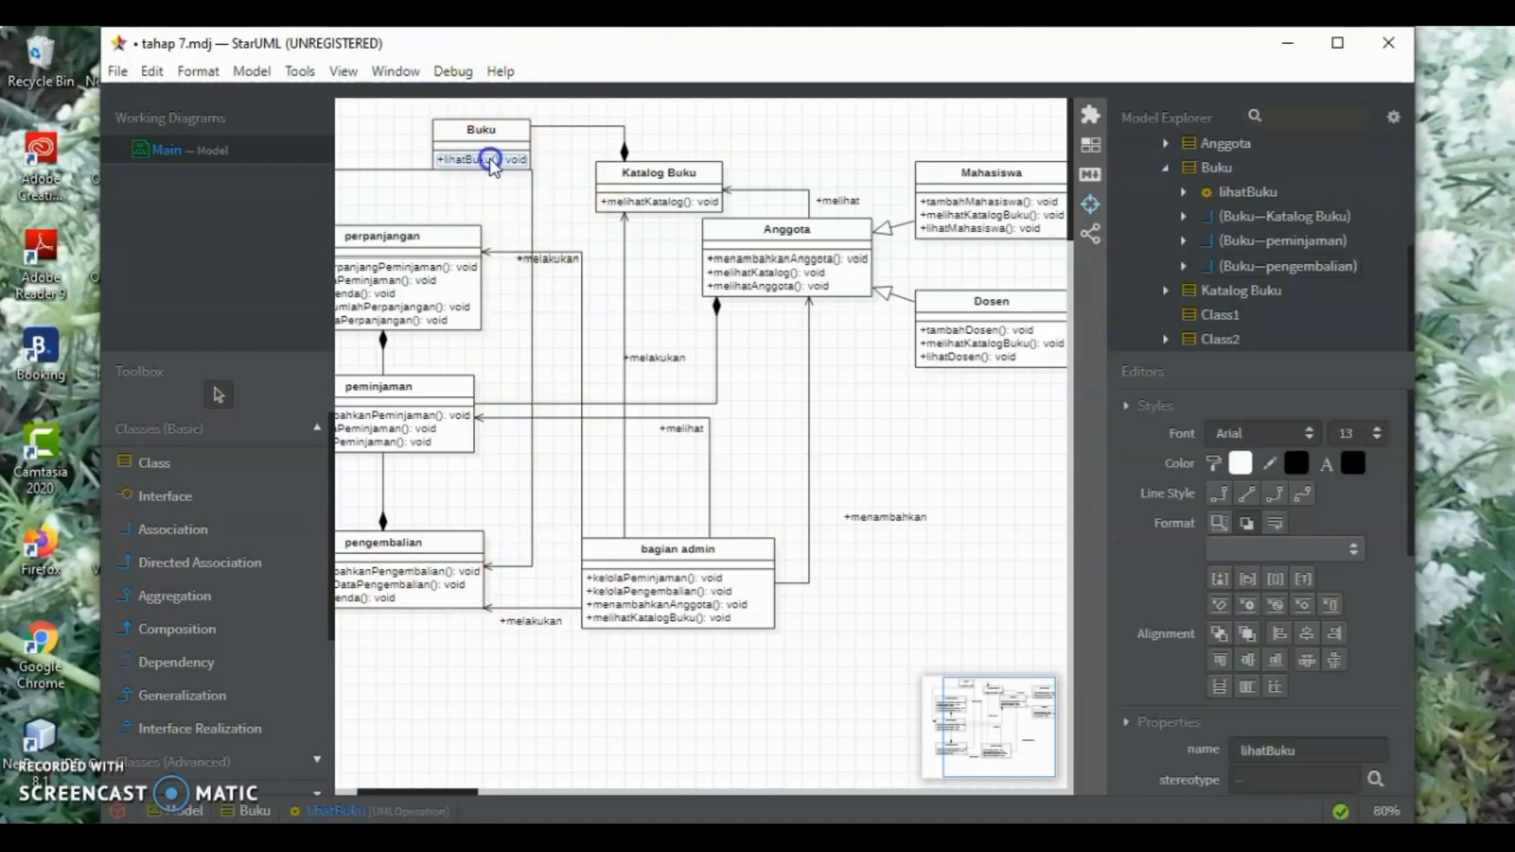
double_click(490, 161)
left_click(545, 167)
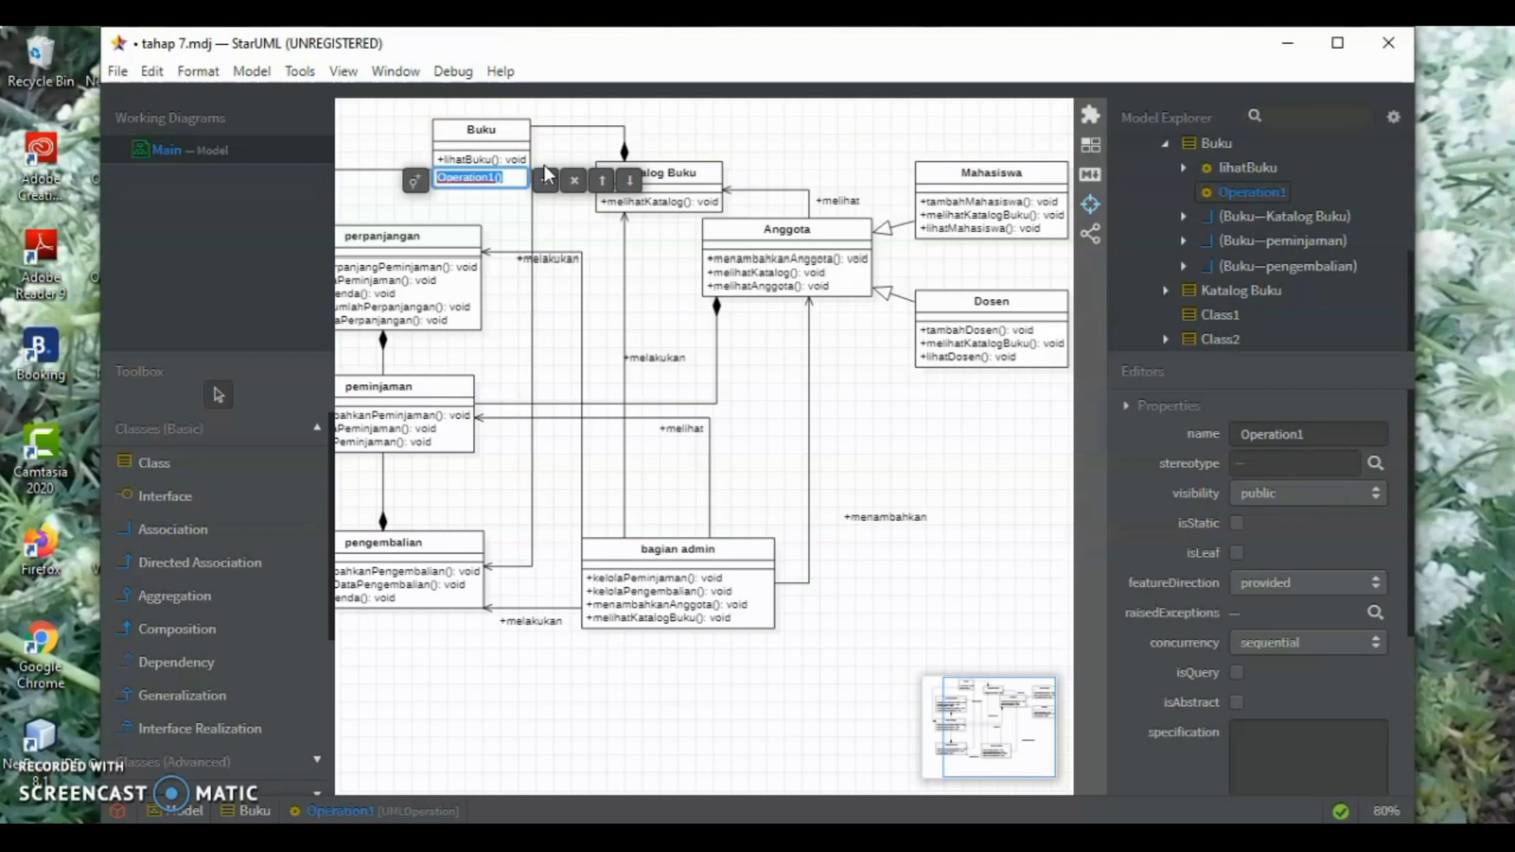
key("alt+Tab")
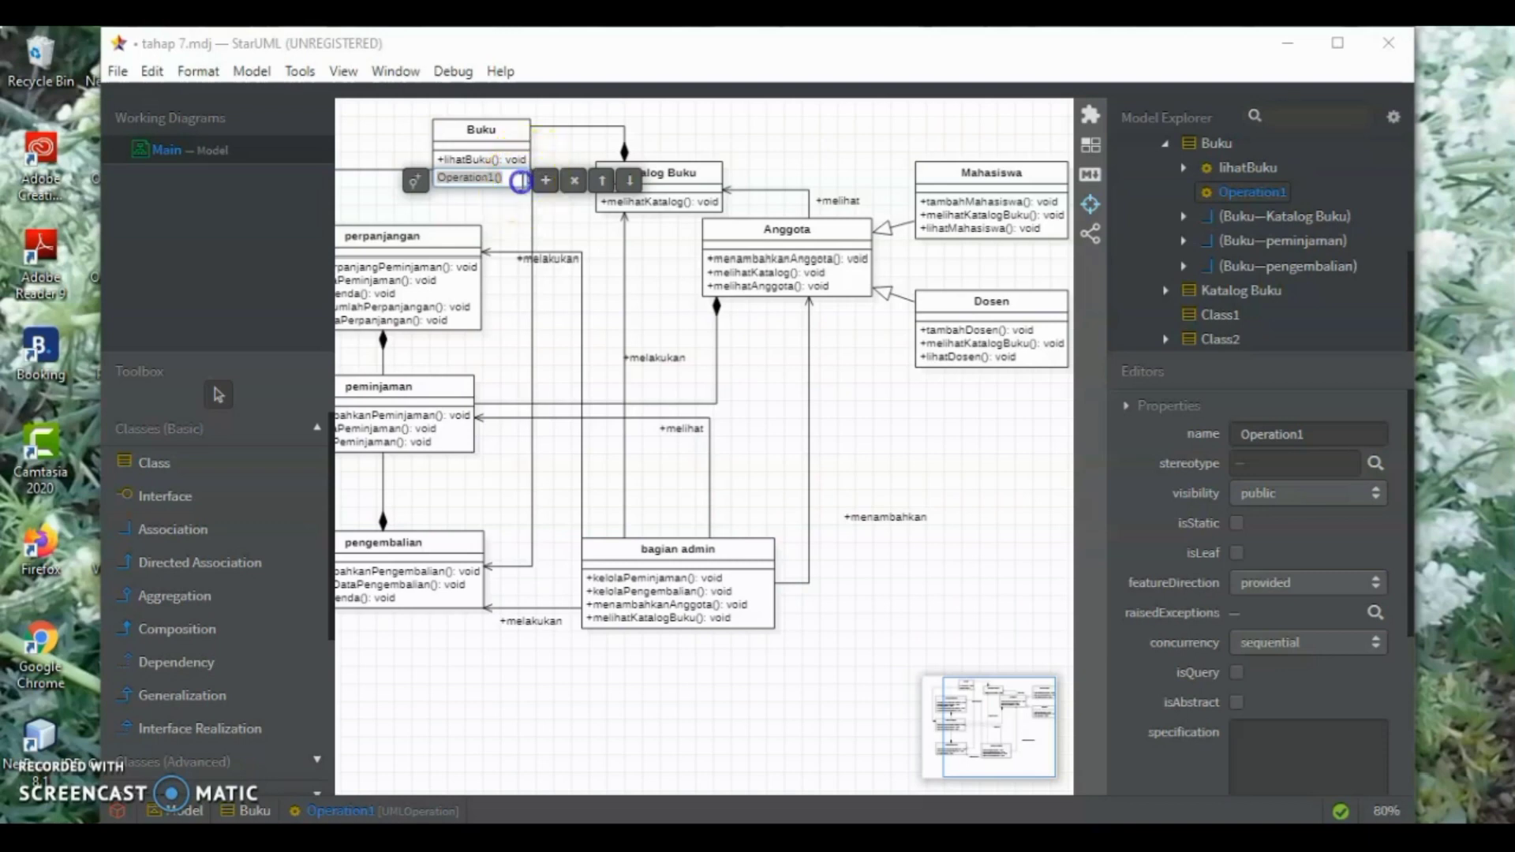
left_click(521, 180)
type("pinjam")
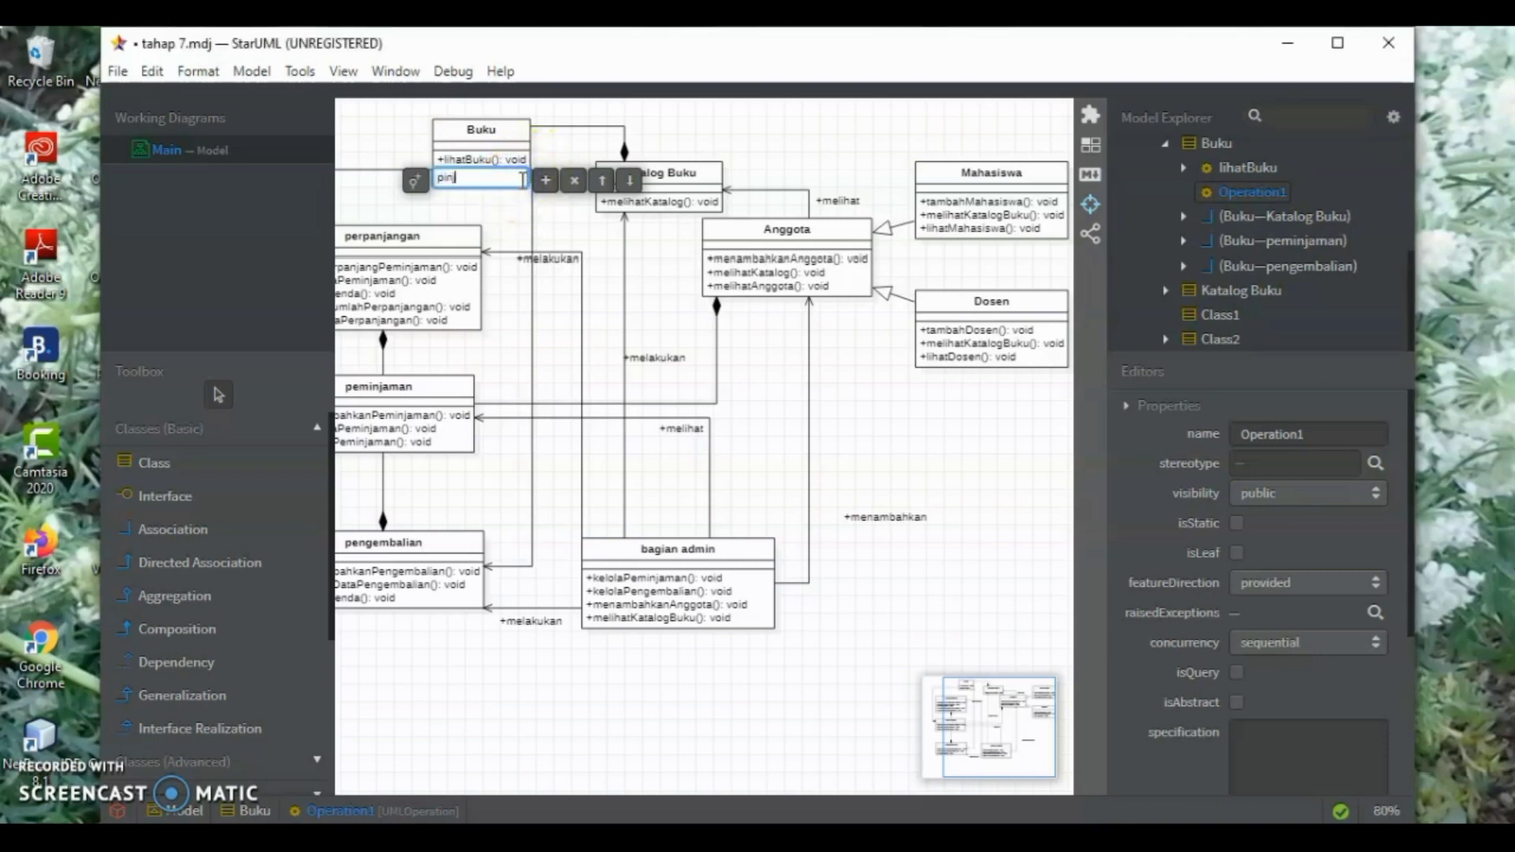
type("Buku():void")
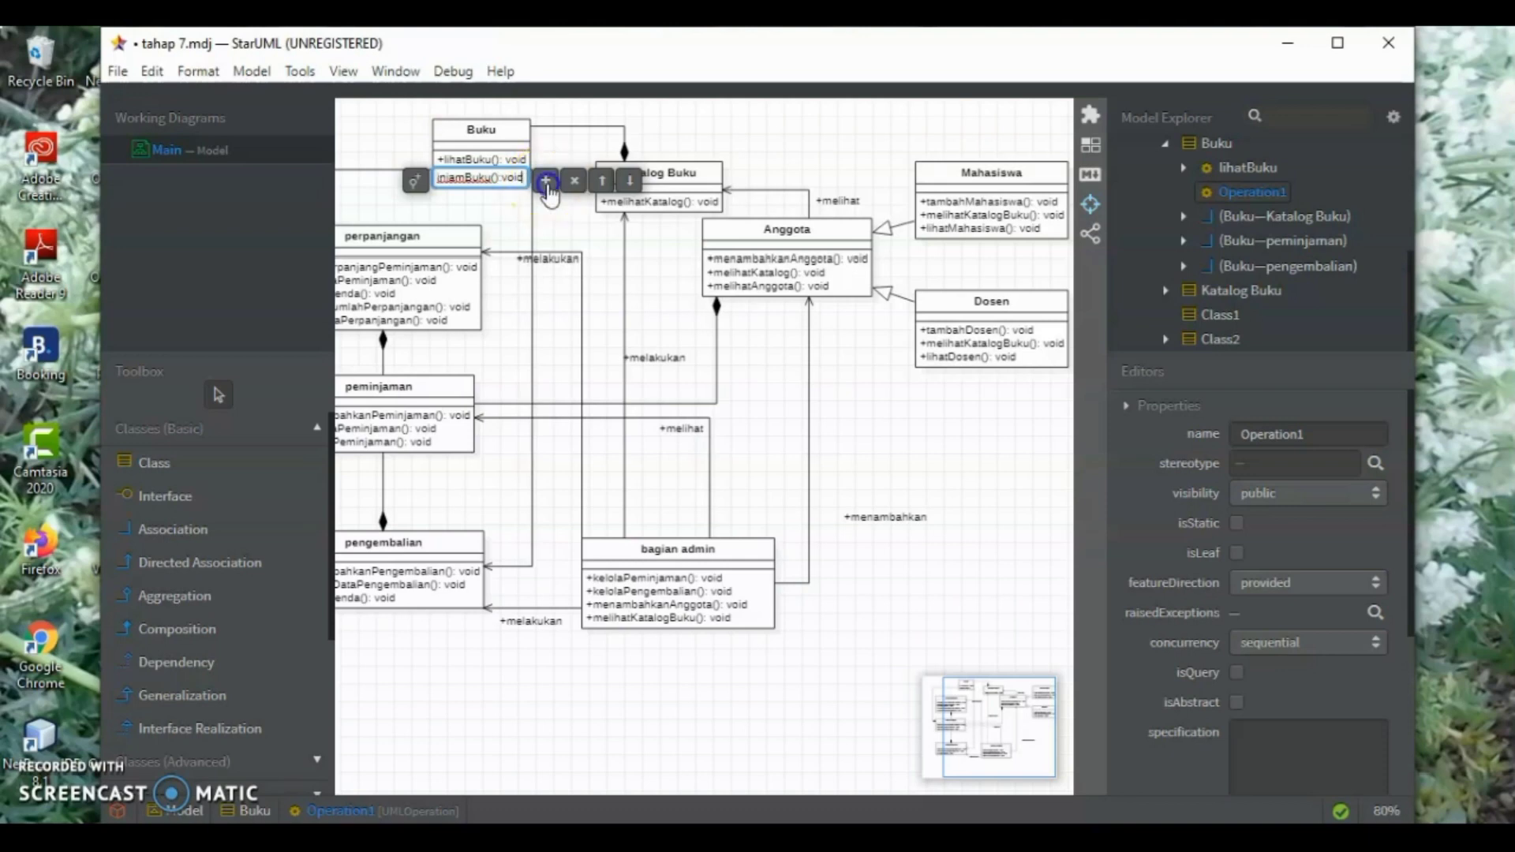
Add the operation "kembaliBuku(): void" below pinjamBuku in the Buku class
key("ctrl+Return")
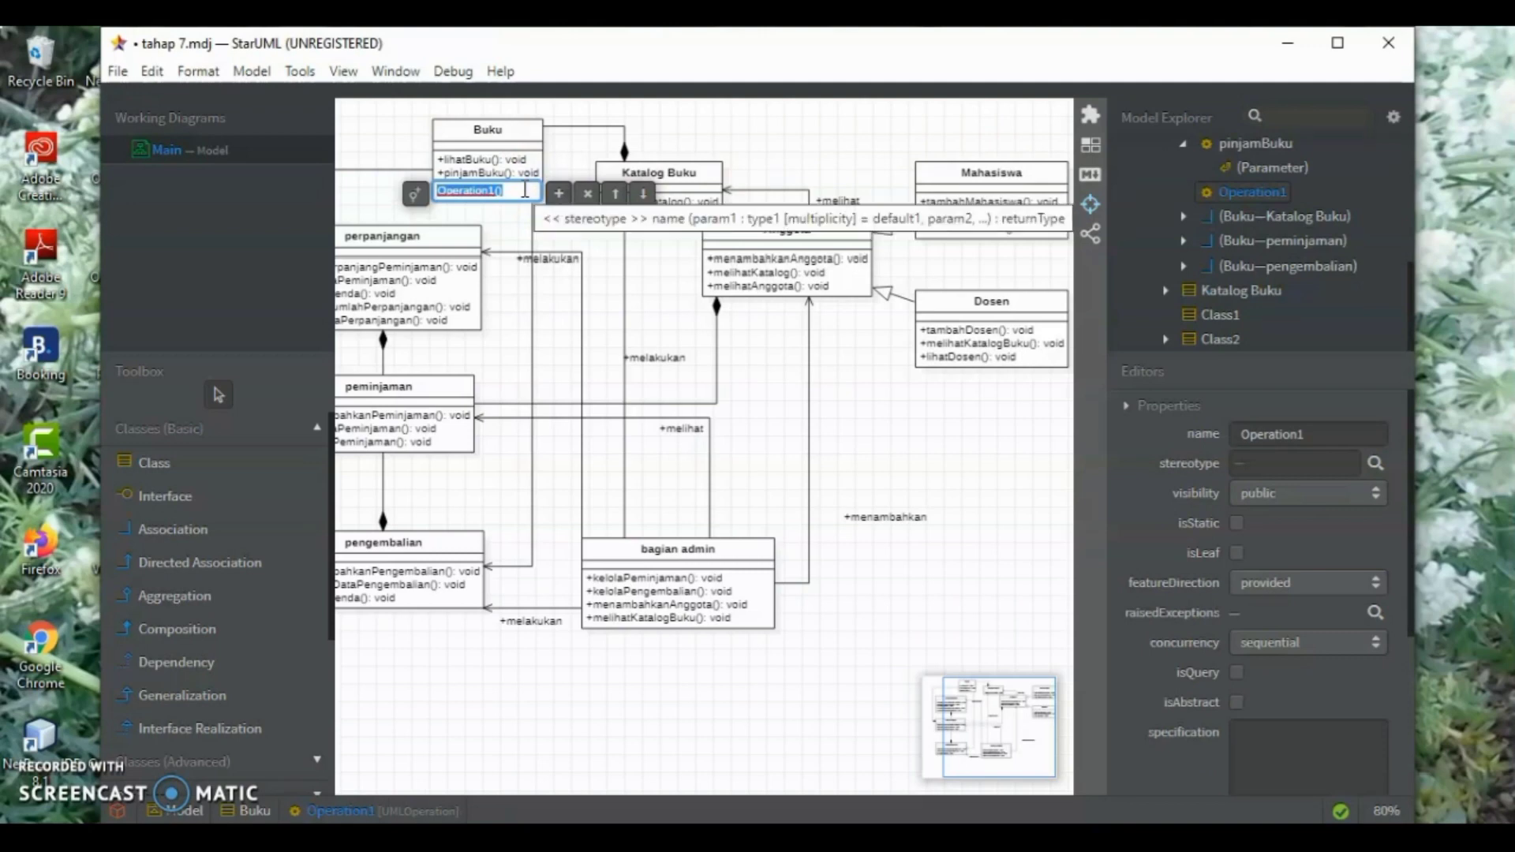
type("kembaliBuku(): void")
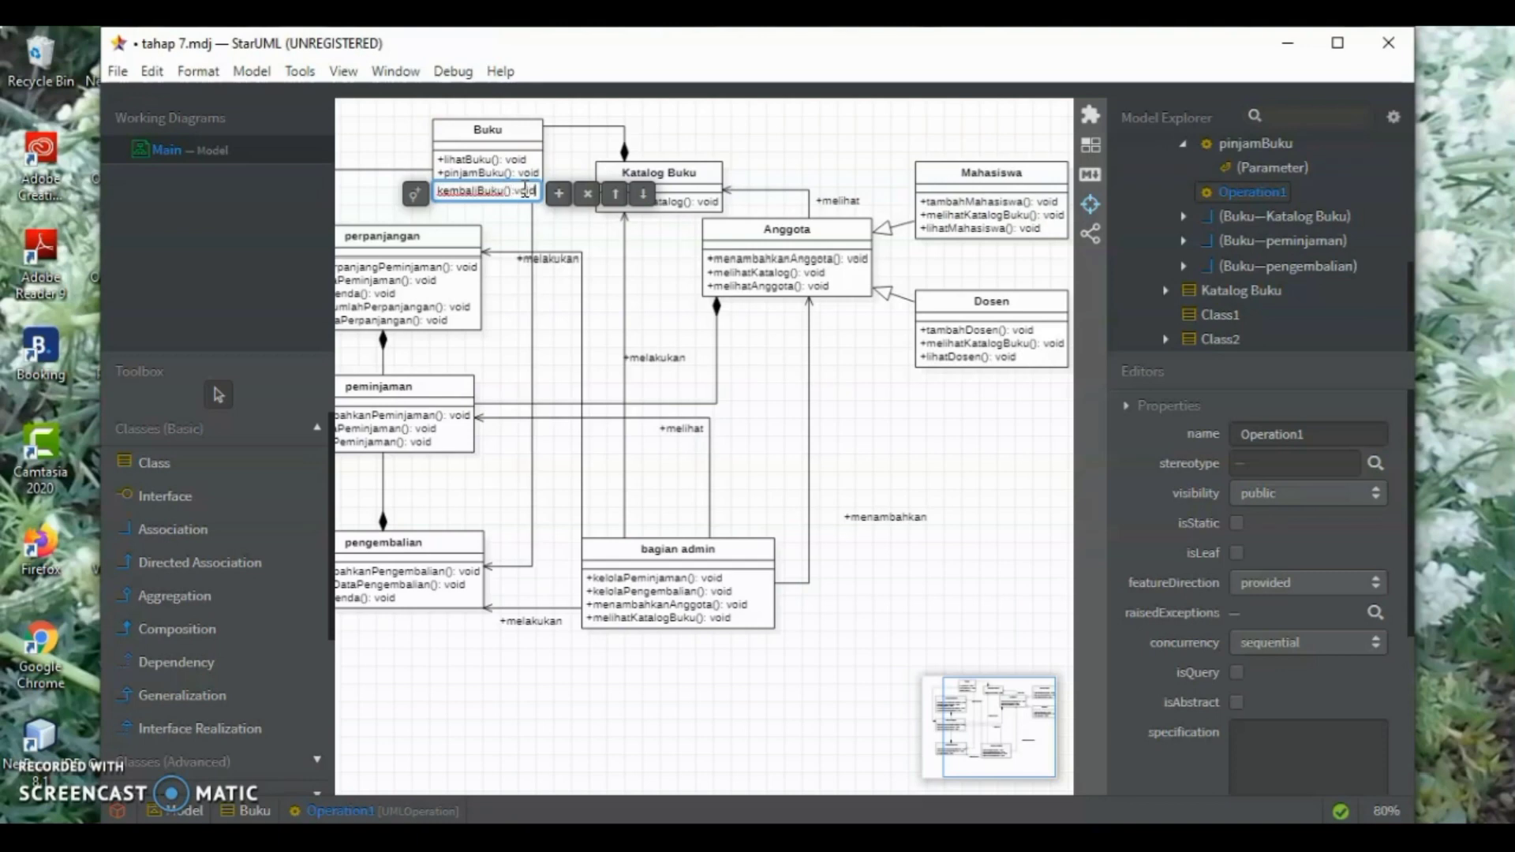
key("Return")
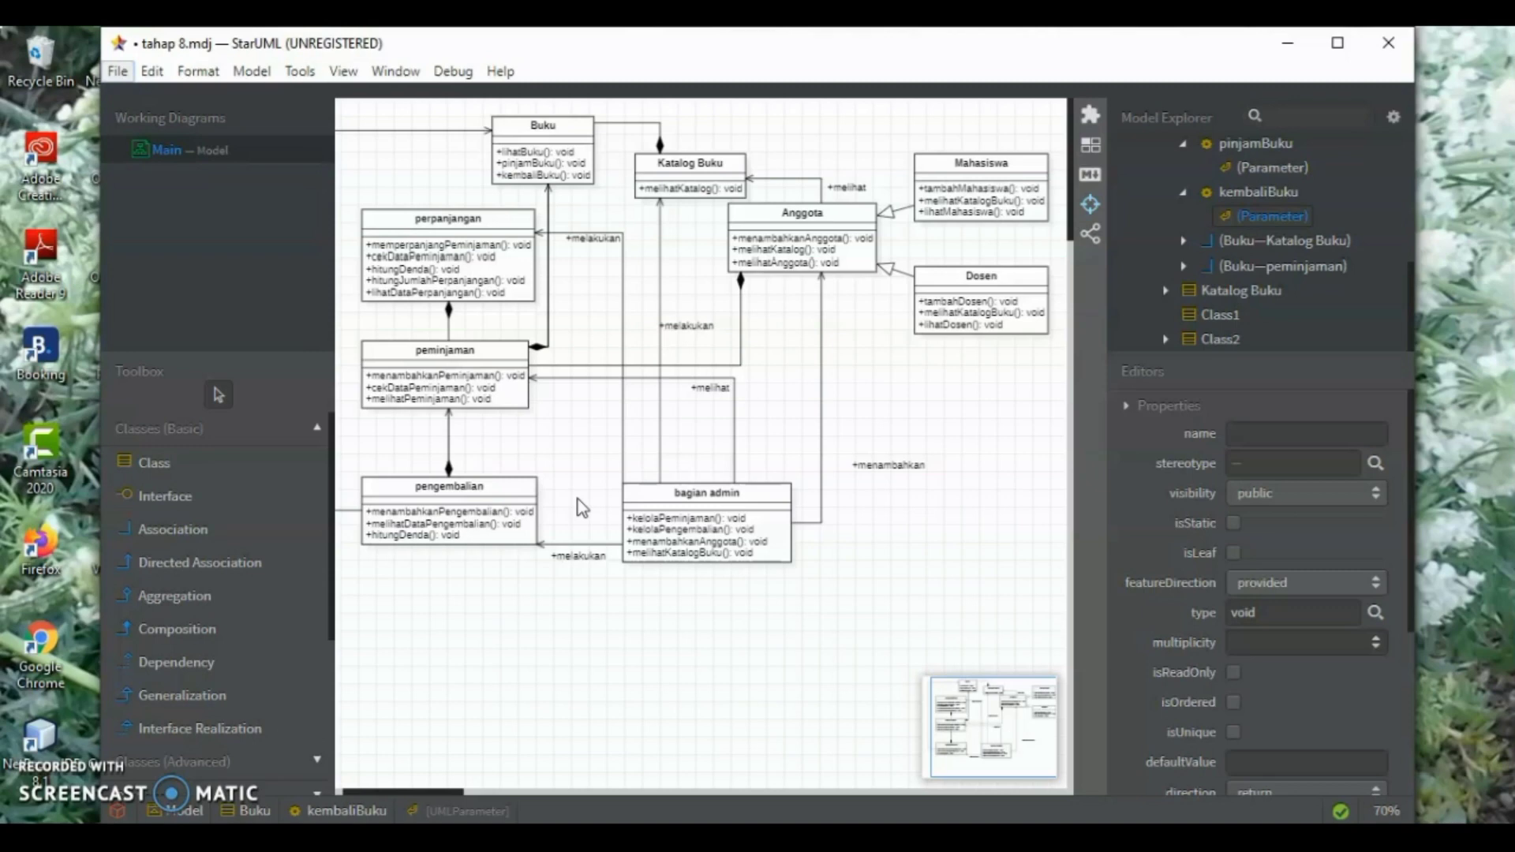
Add the attribute "idBuku: string" to the Buku class
left_click(709, 505)
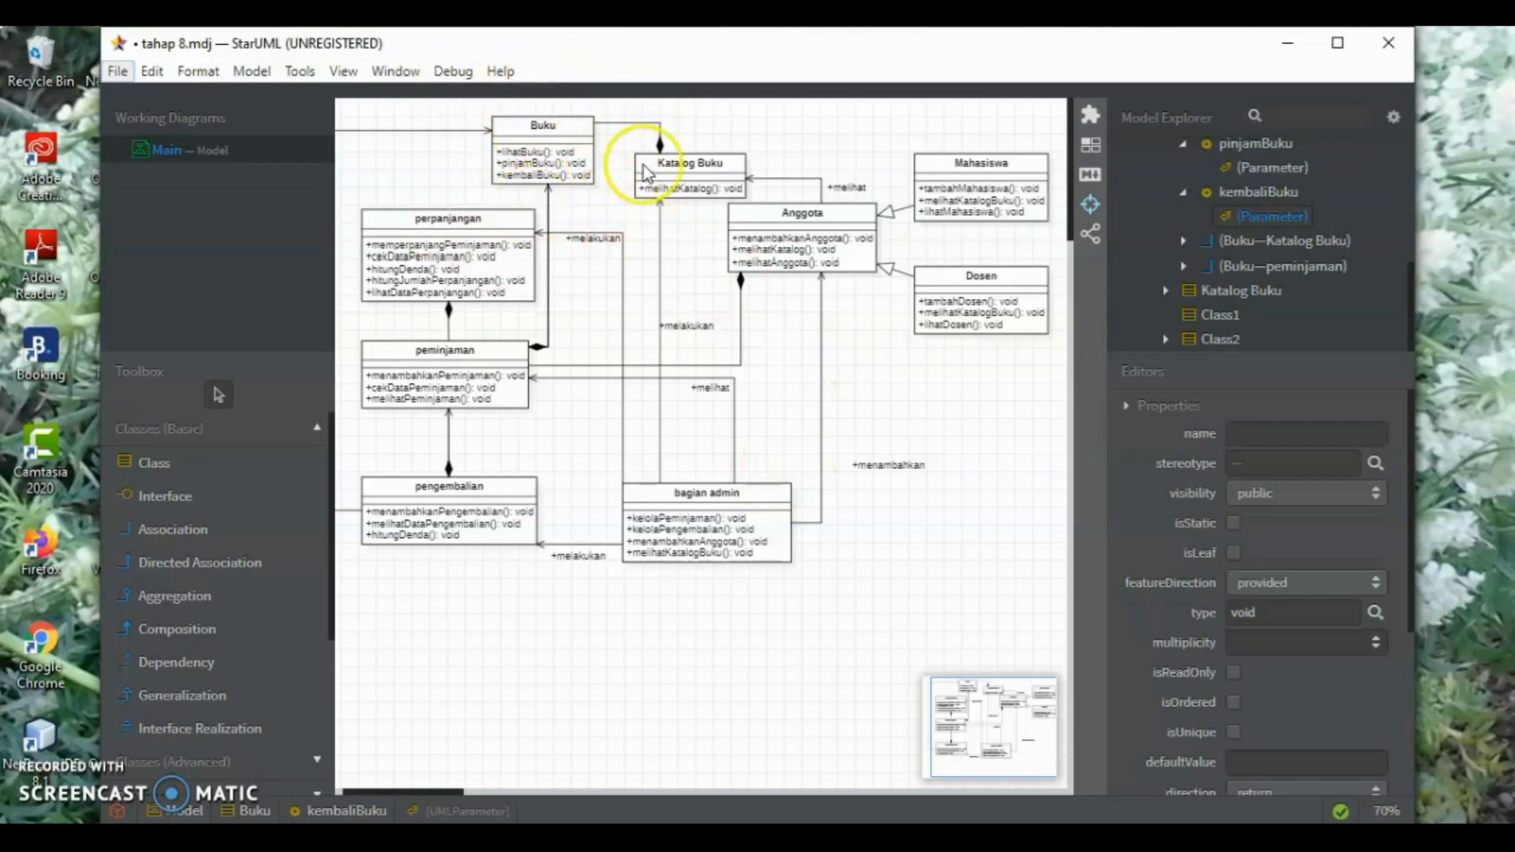
left_click(550, 150)
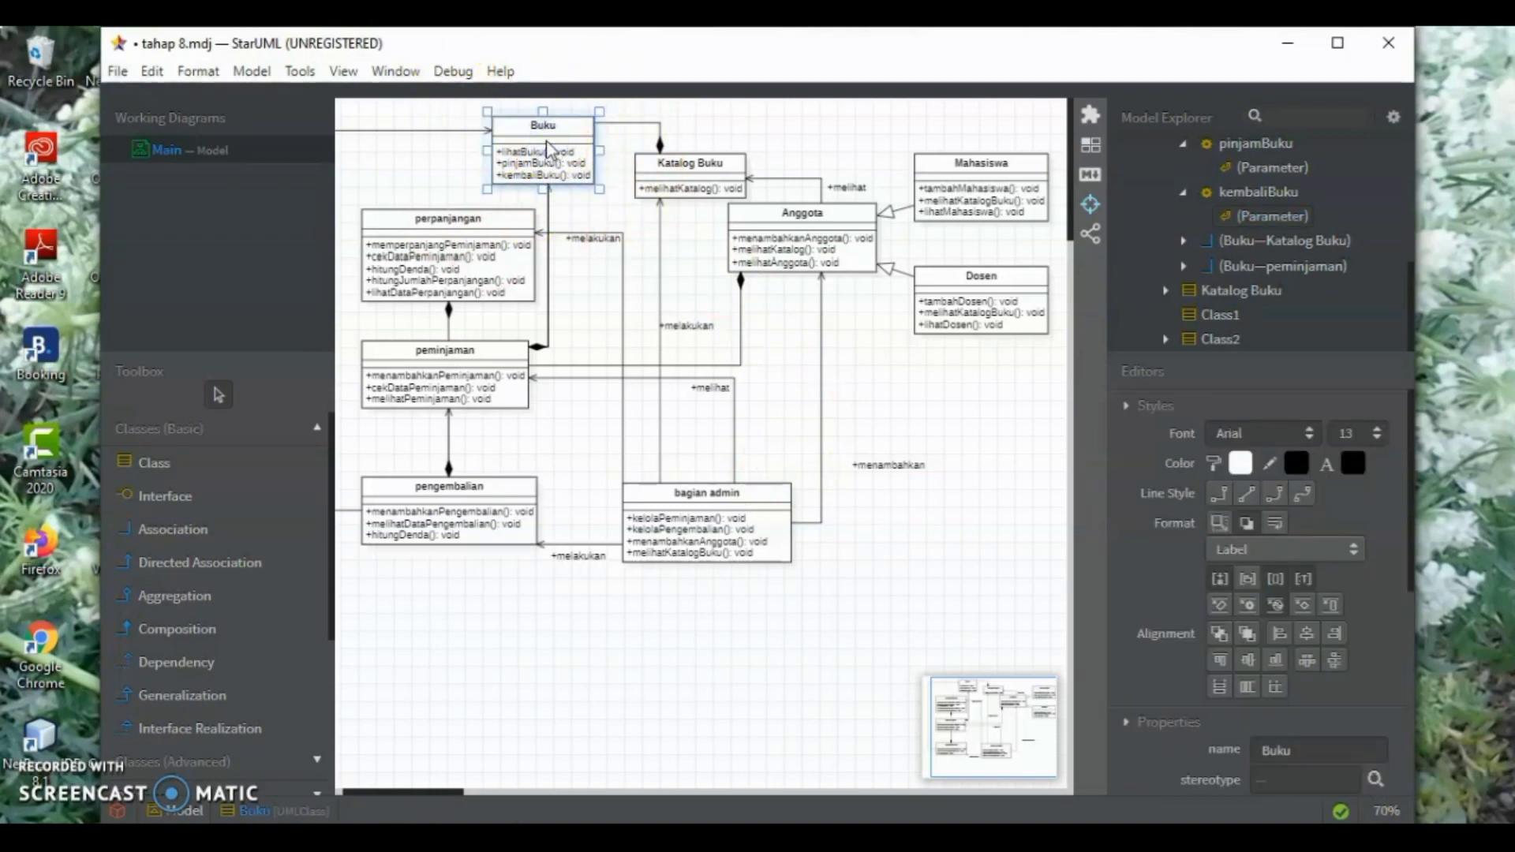
double_click(550, 149)
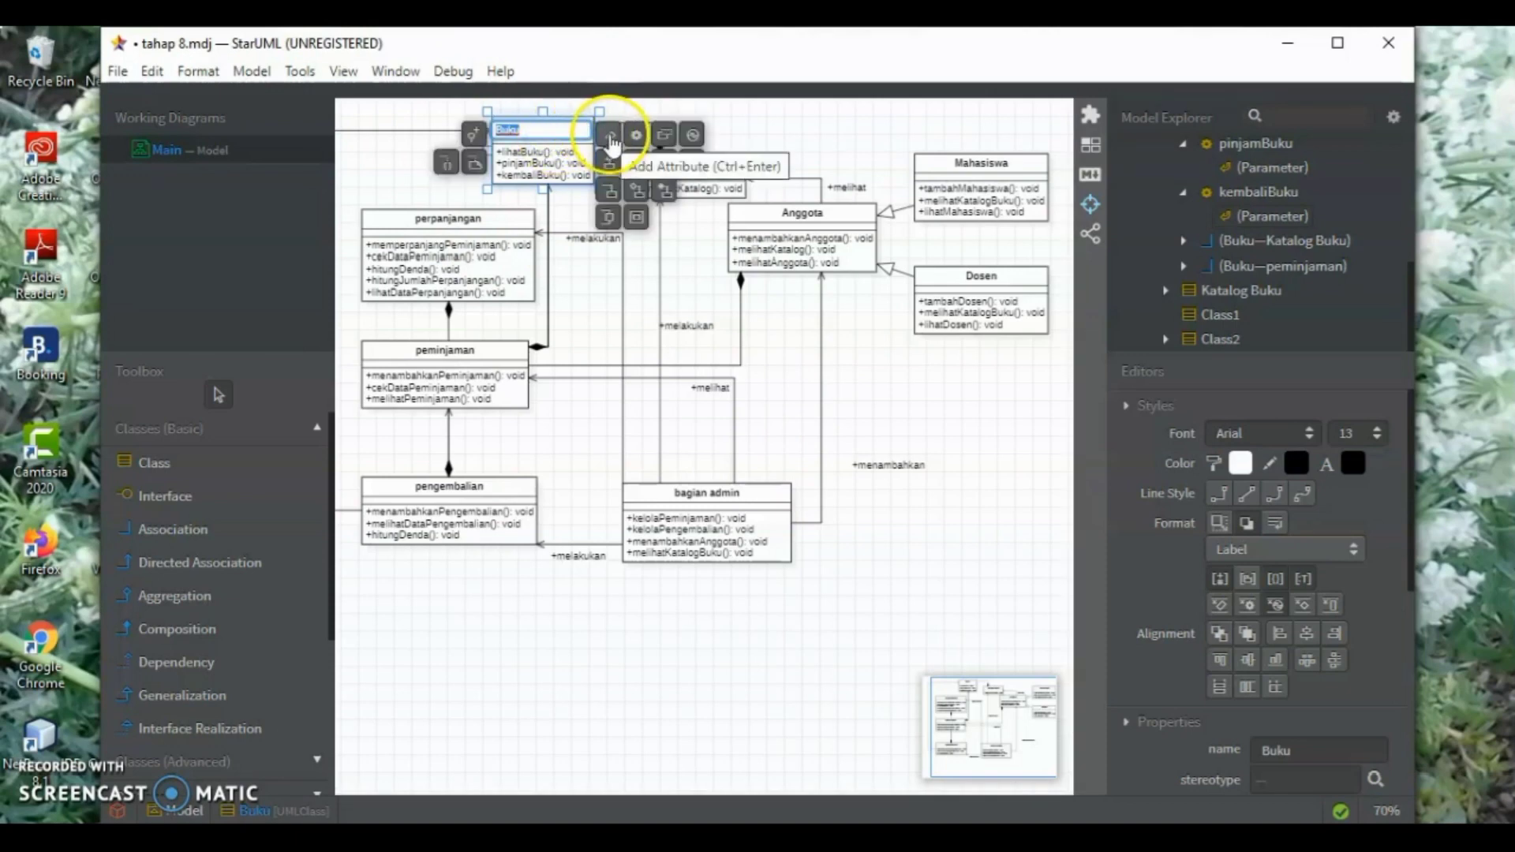
left_click(610, 138)
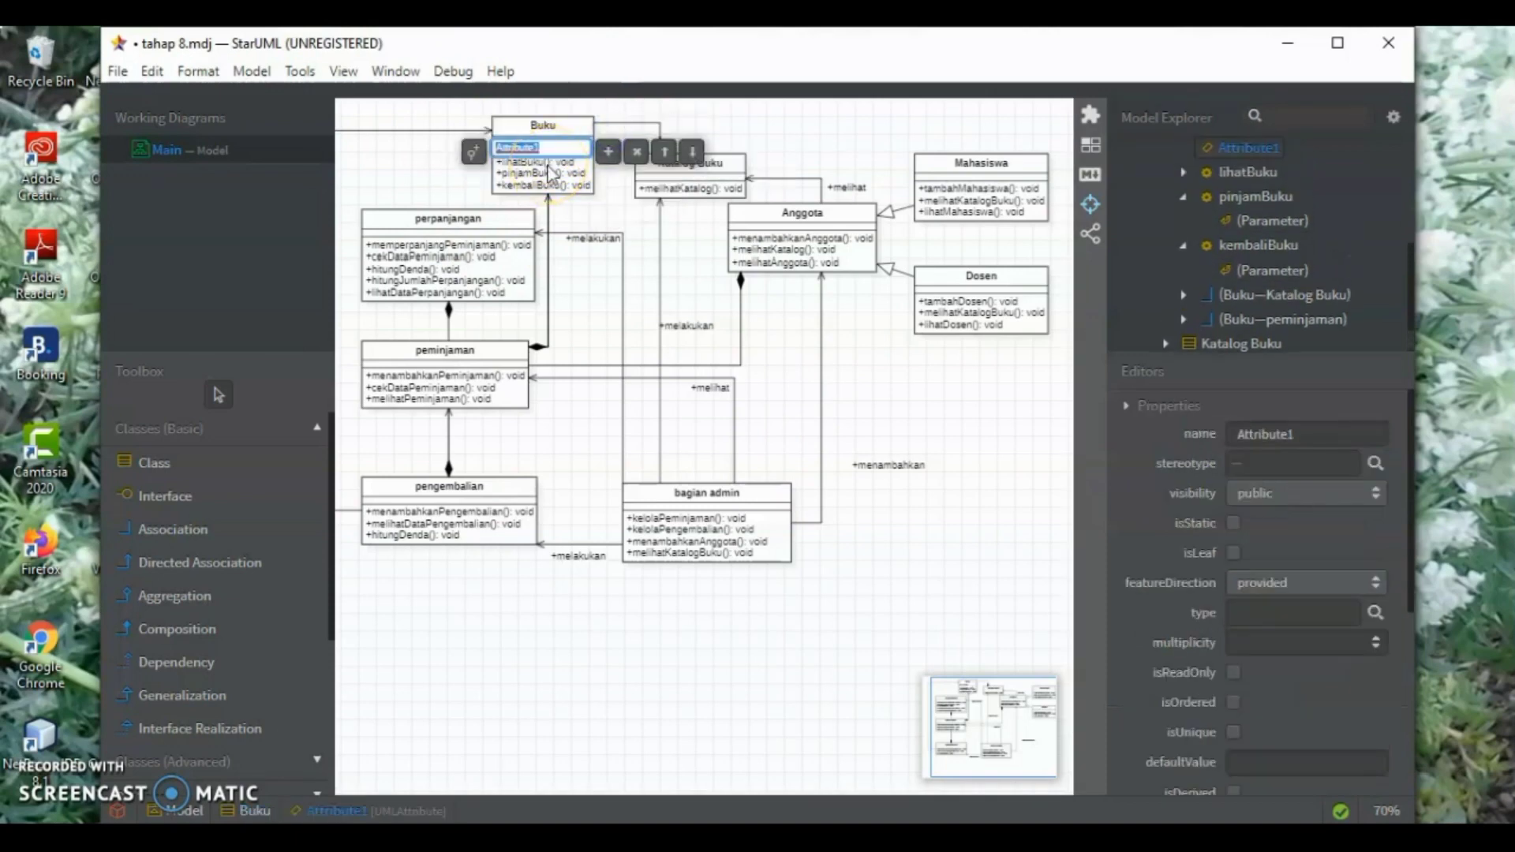
type("idBuku")
key("ctrl+a")
type(":string")
key("Return")
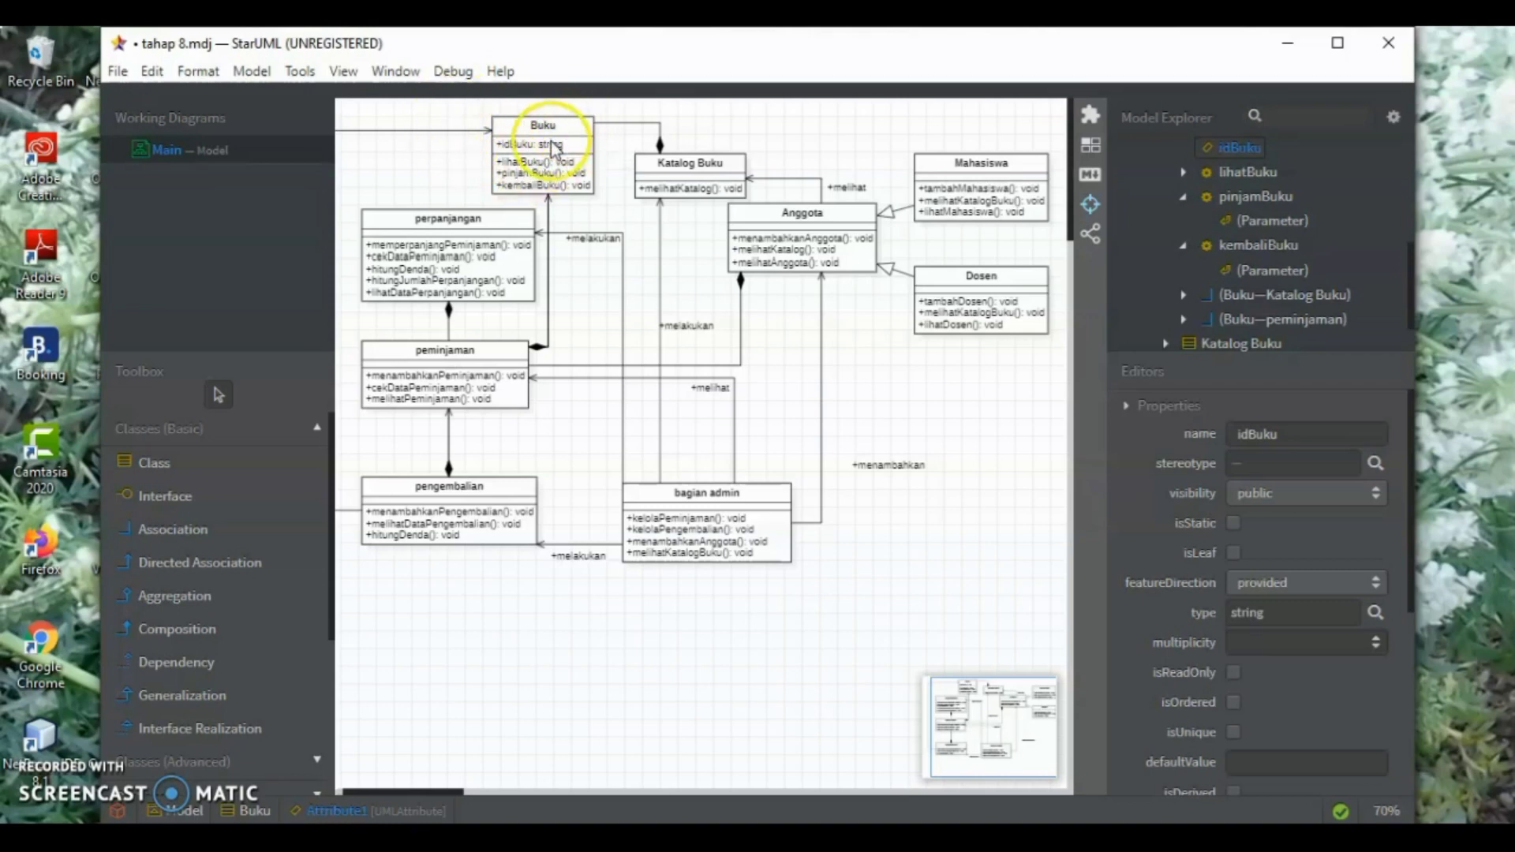
Add the attribute "tglPerpanjangan: Date" below idBuku in the Buku class
double_click(555, 145)
left_click(607, 151)
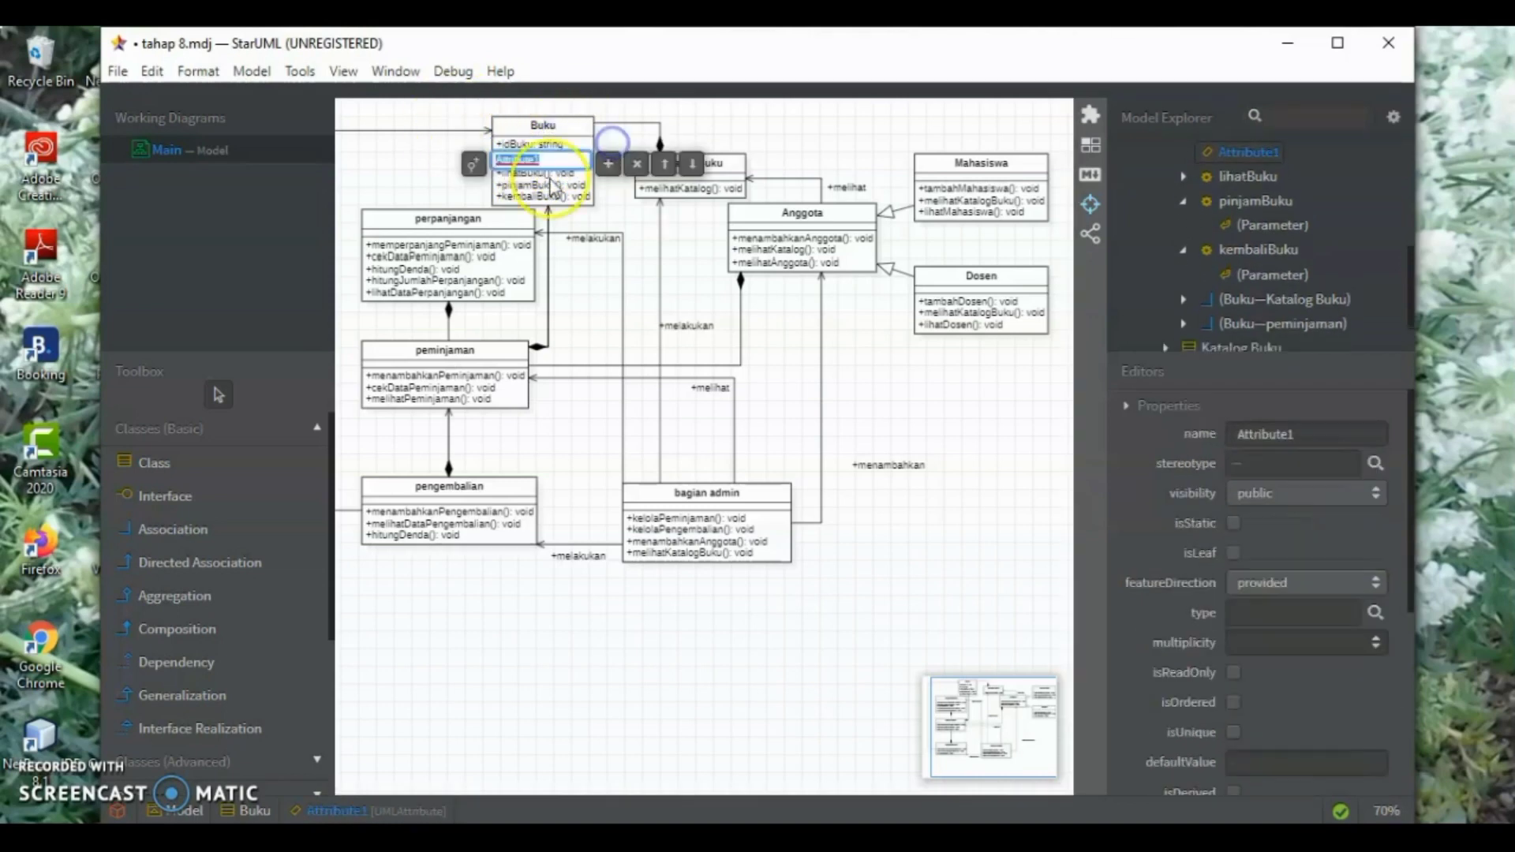
type("tglP")
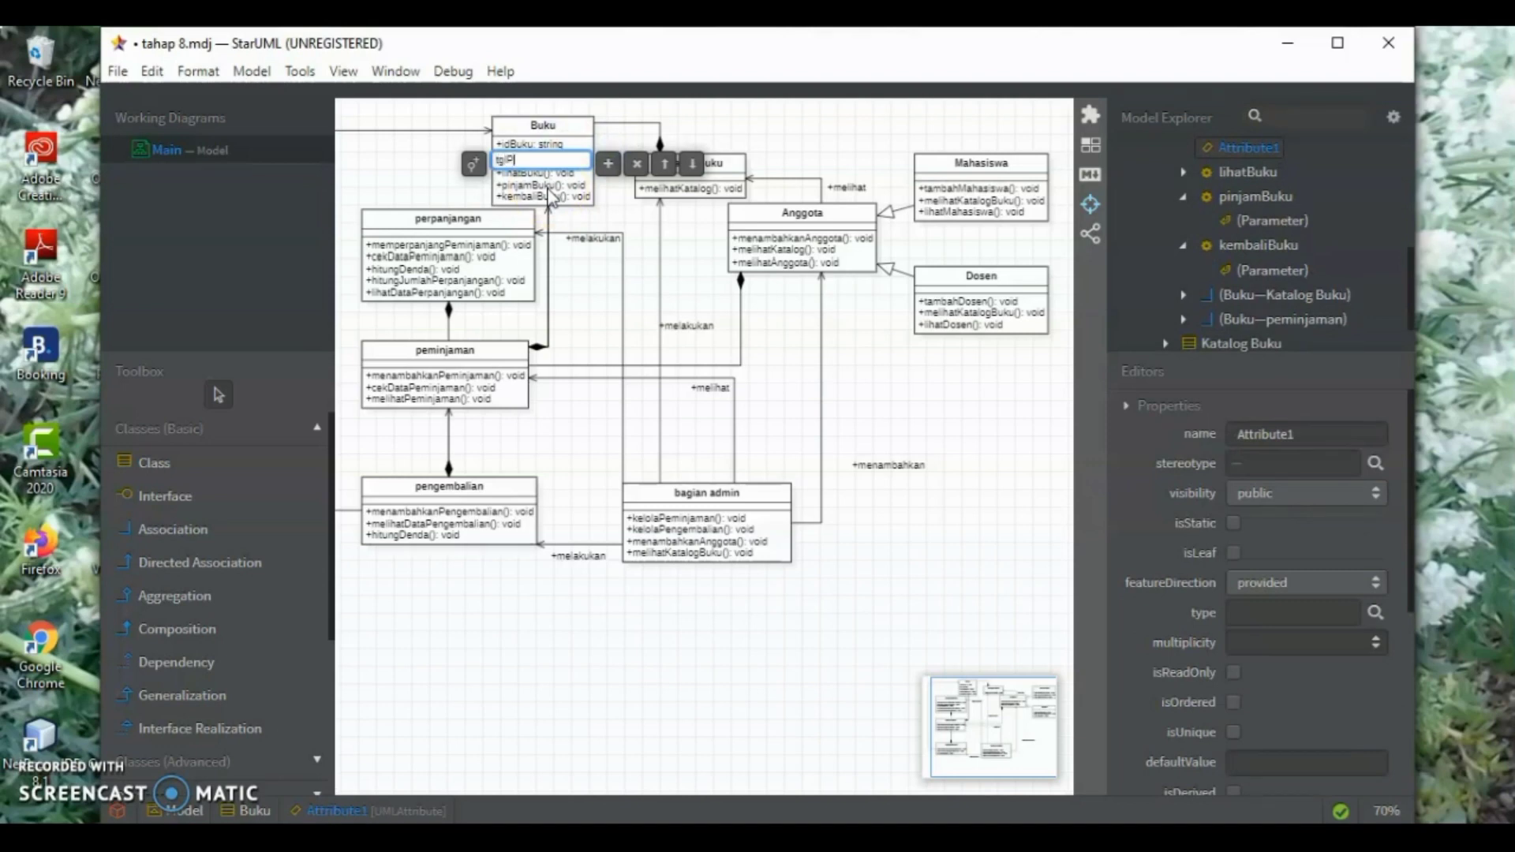
type("erpanjangan: Date")
key("Return")
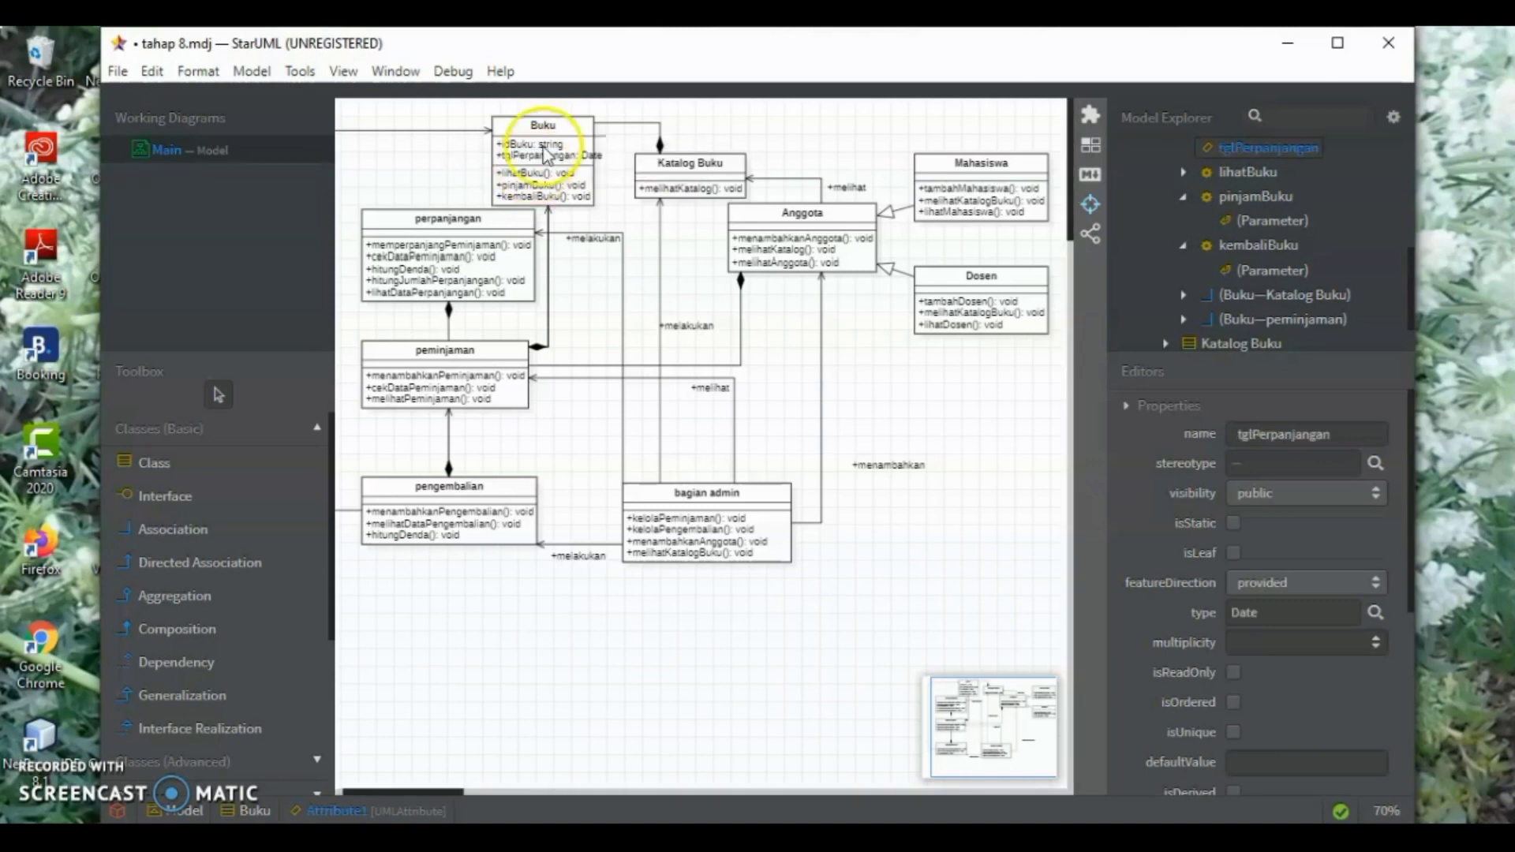
Add the attribute "penerbit: string" below tglPerpanjangan in the Buku class
left_click(580, 157)
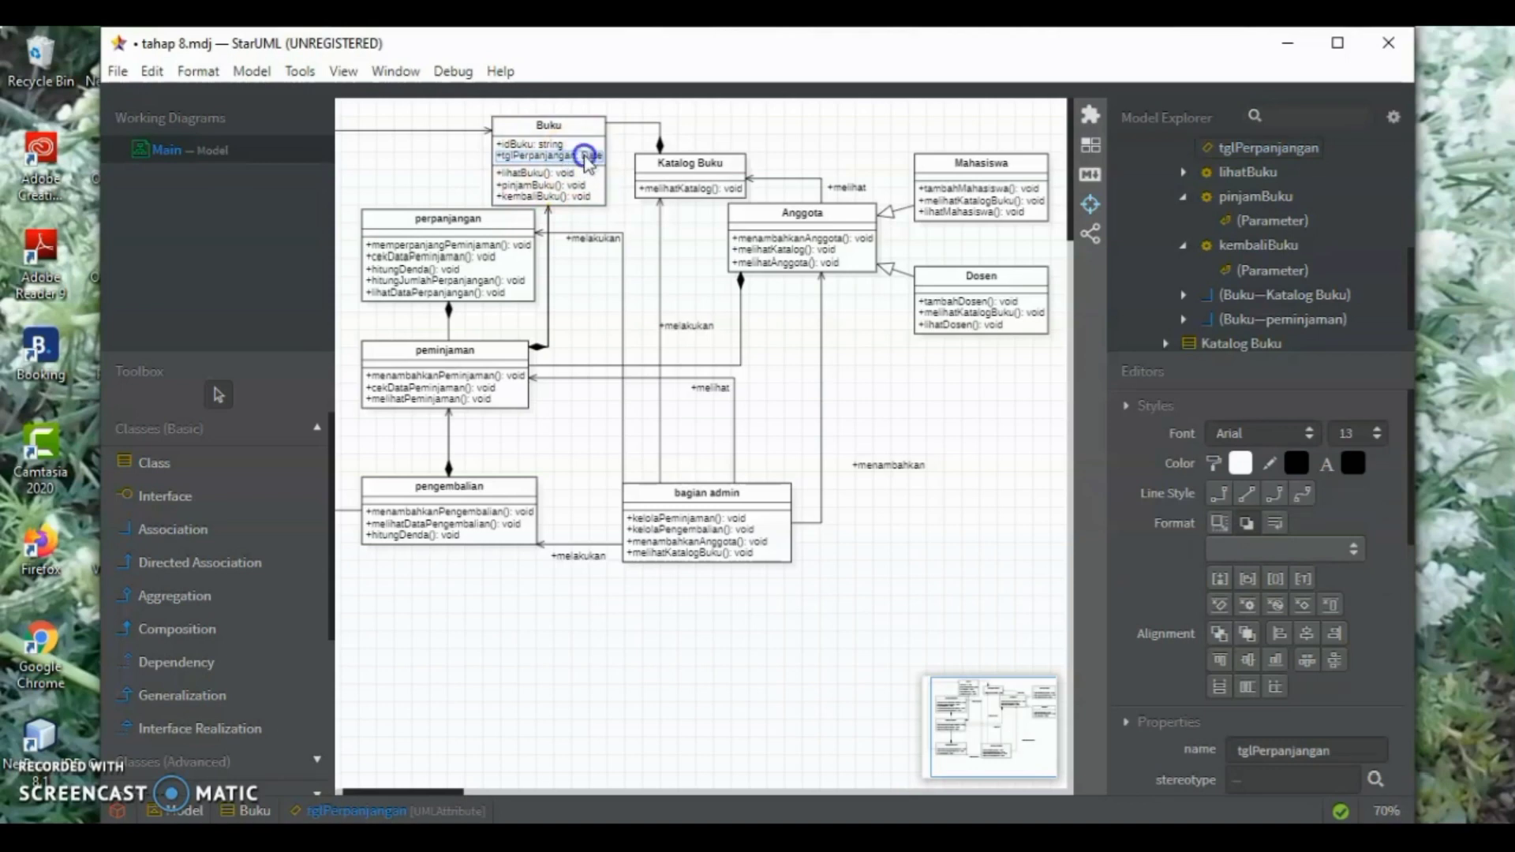
double_click(580, 158)
left_click(621, 165)
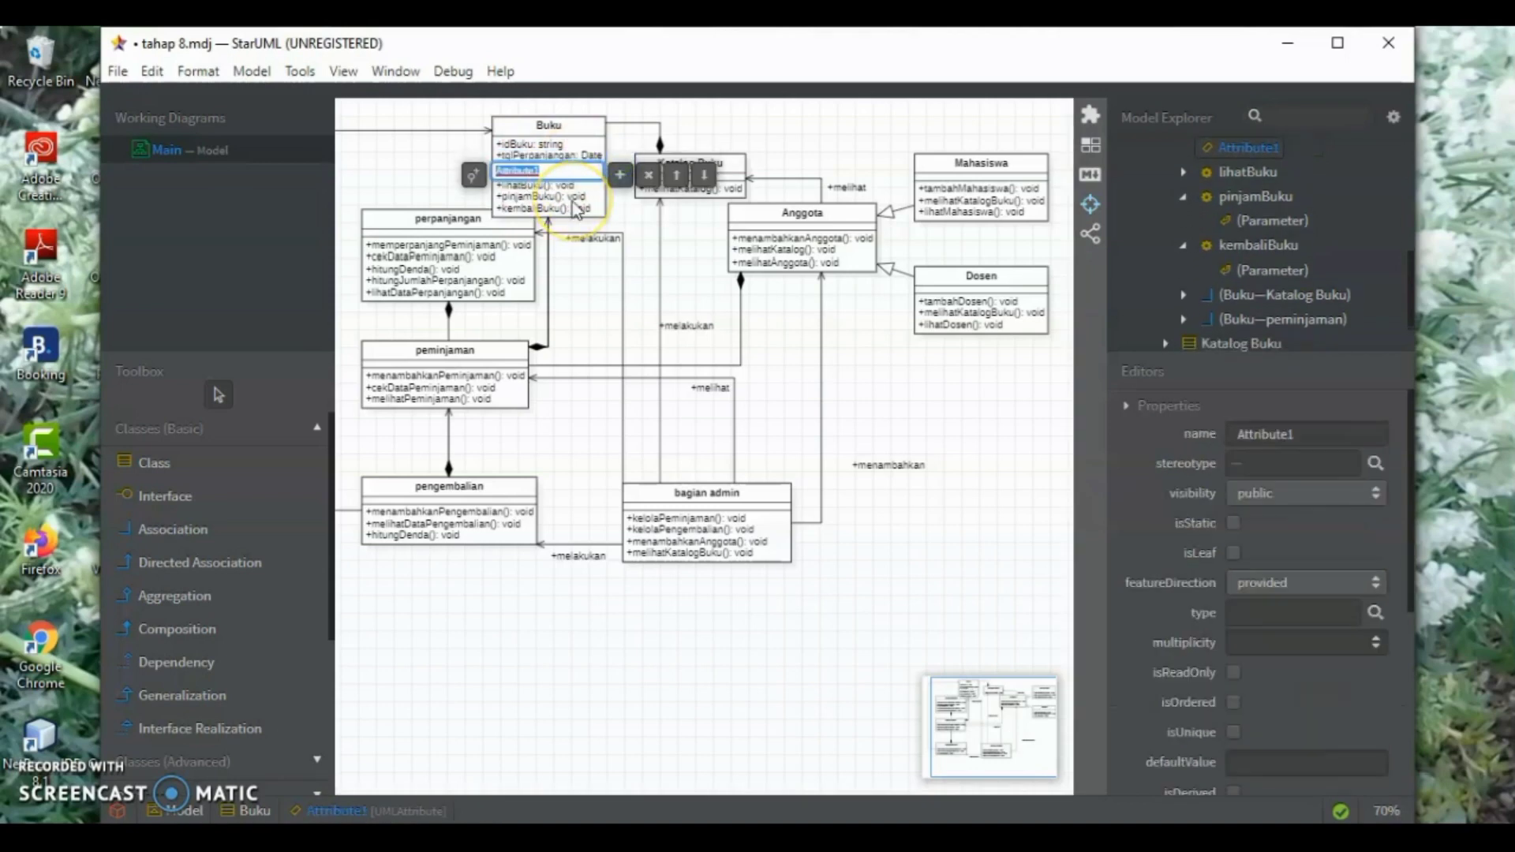
type("penerbit:string")
key("Return")
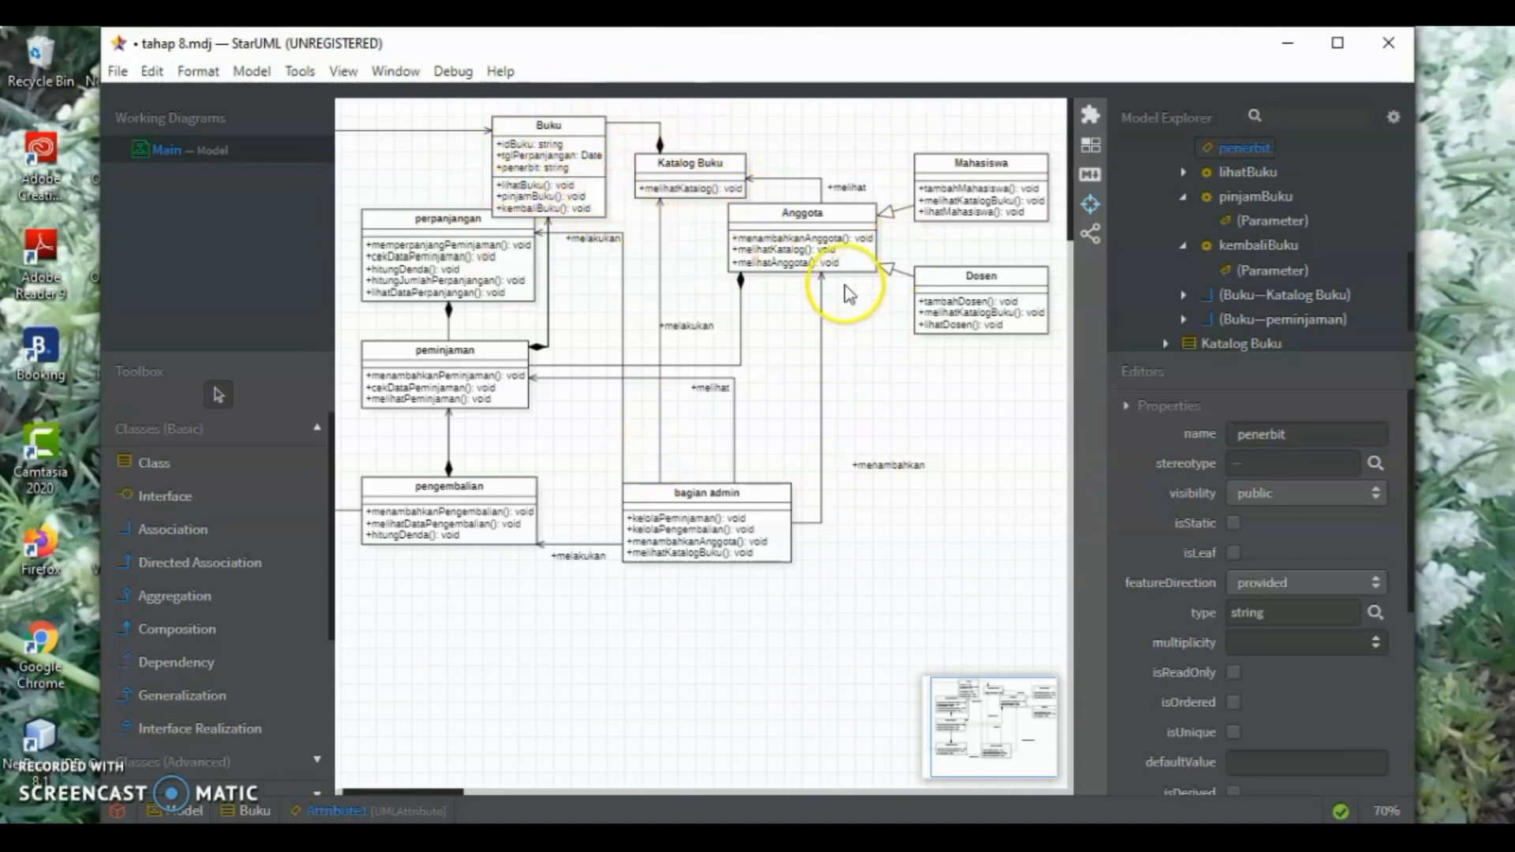
Add the attribute "idAnggota: string" to the Anggota class
left_click(860, 233)
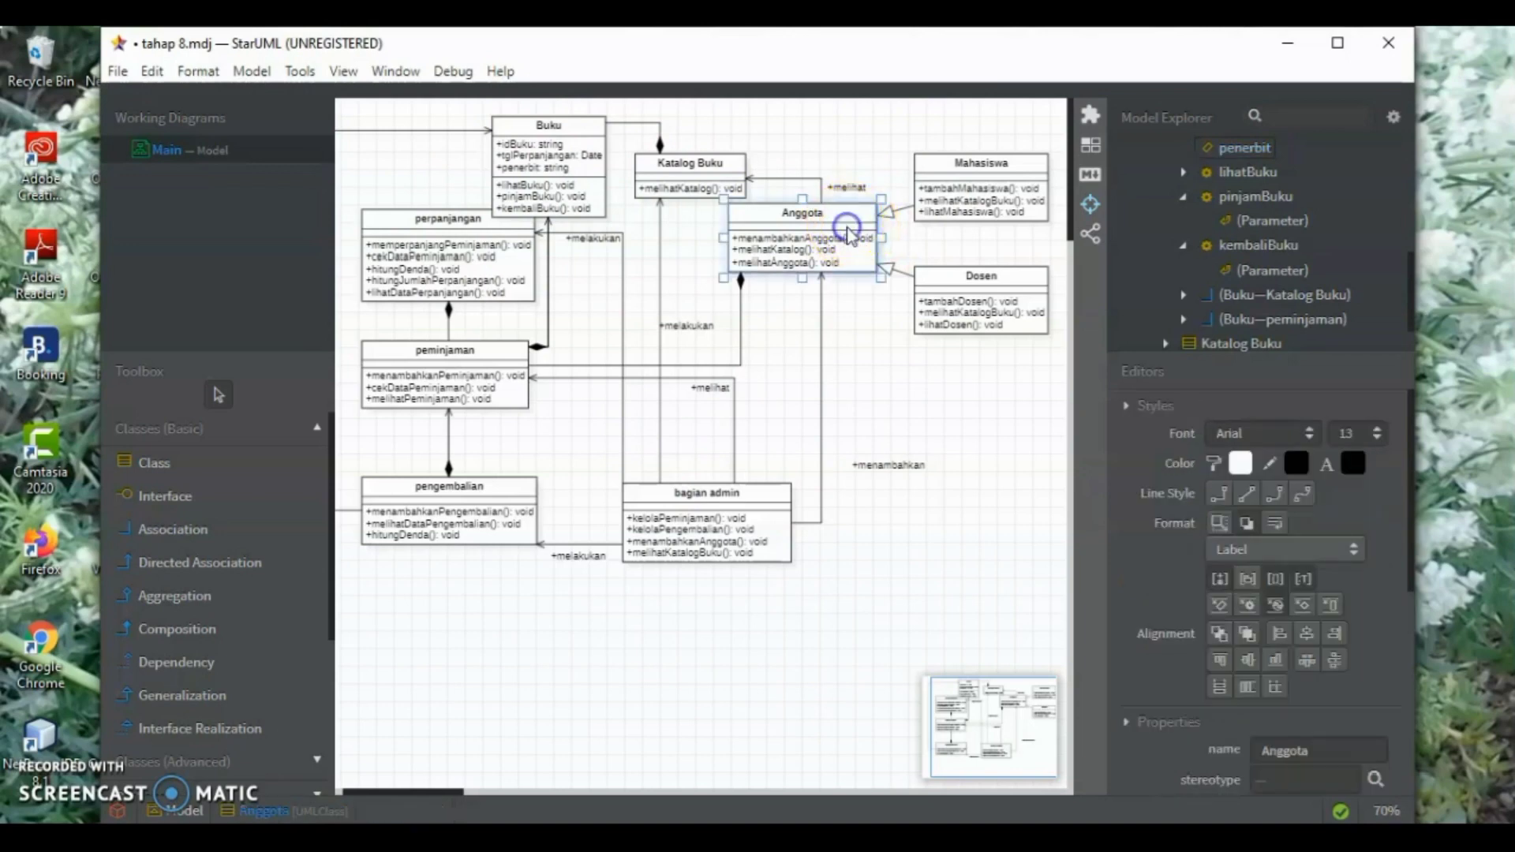
double_click(848, 233)
left_click(890, 213)
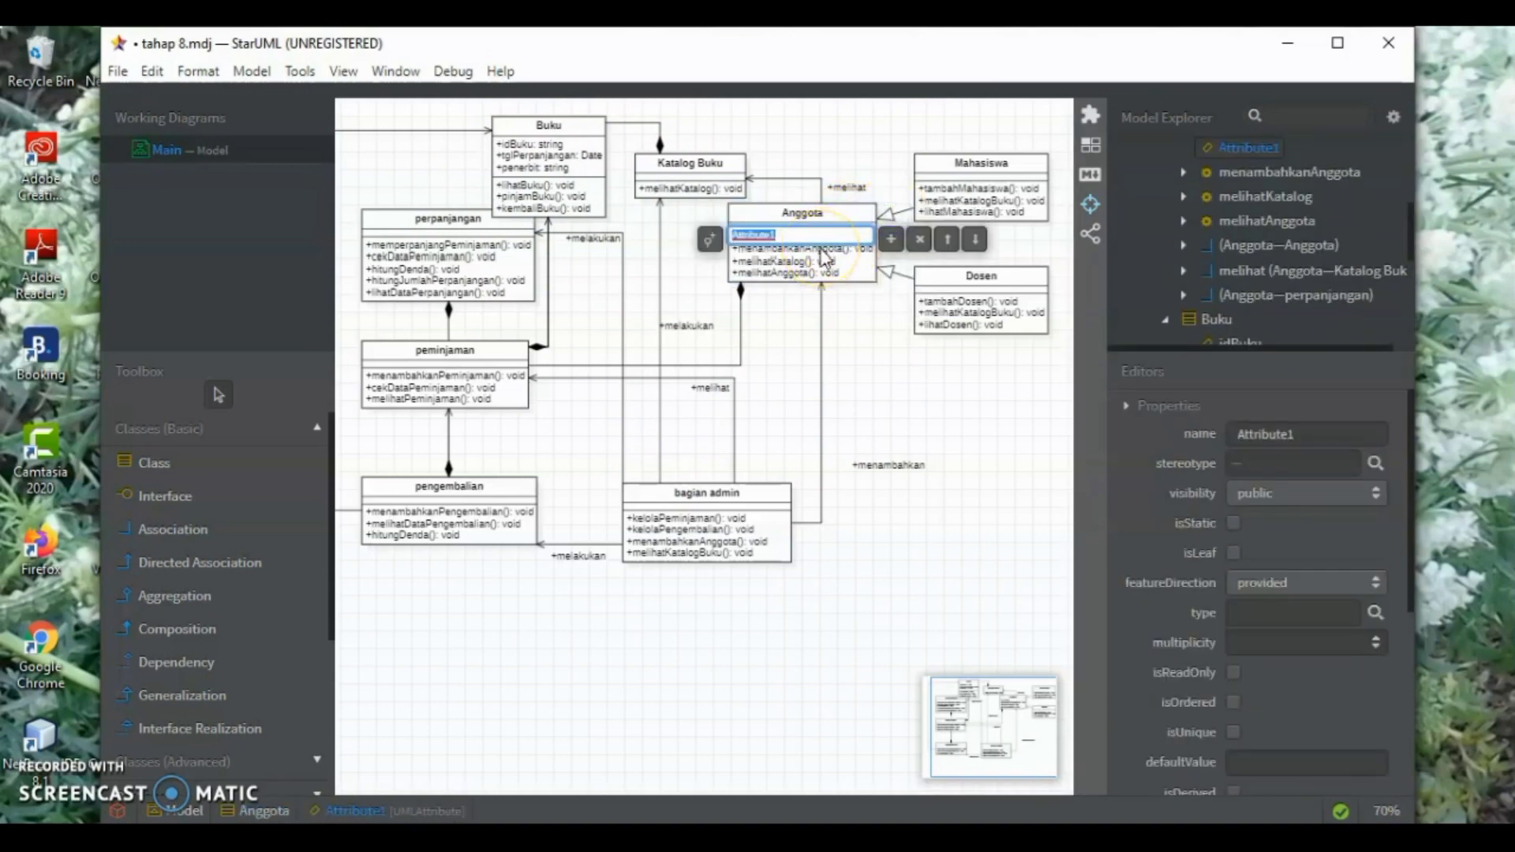
key("BackSpace")
type("idAngg")
key("BackSpace")
type("ota:string")
key("Return")
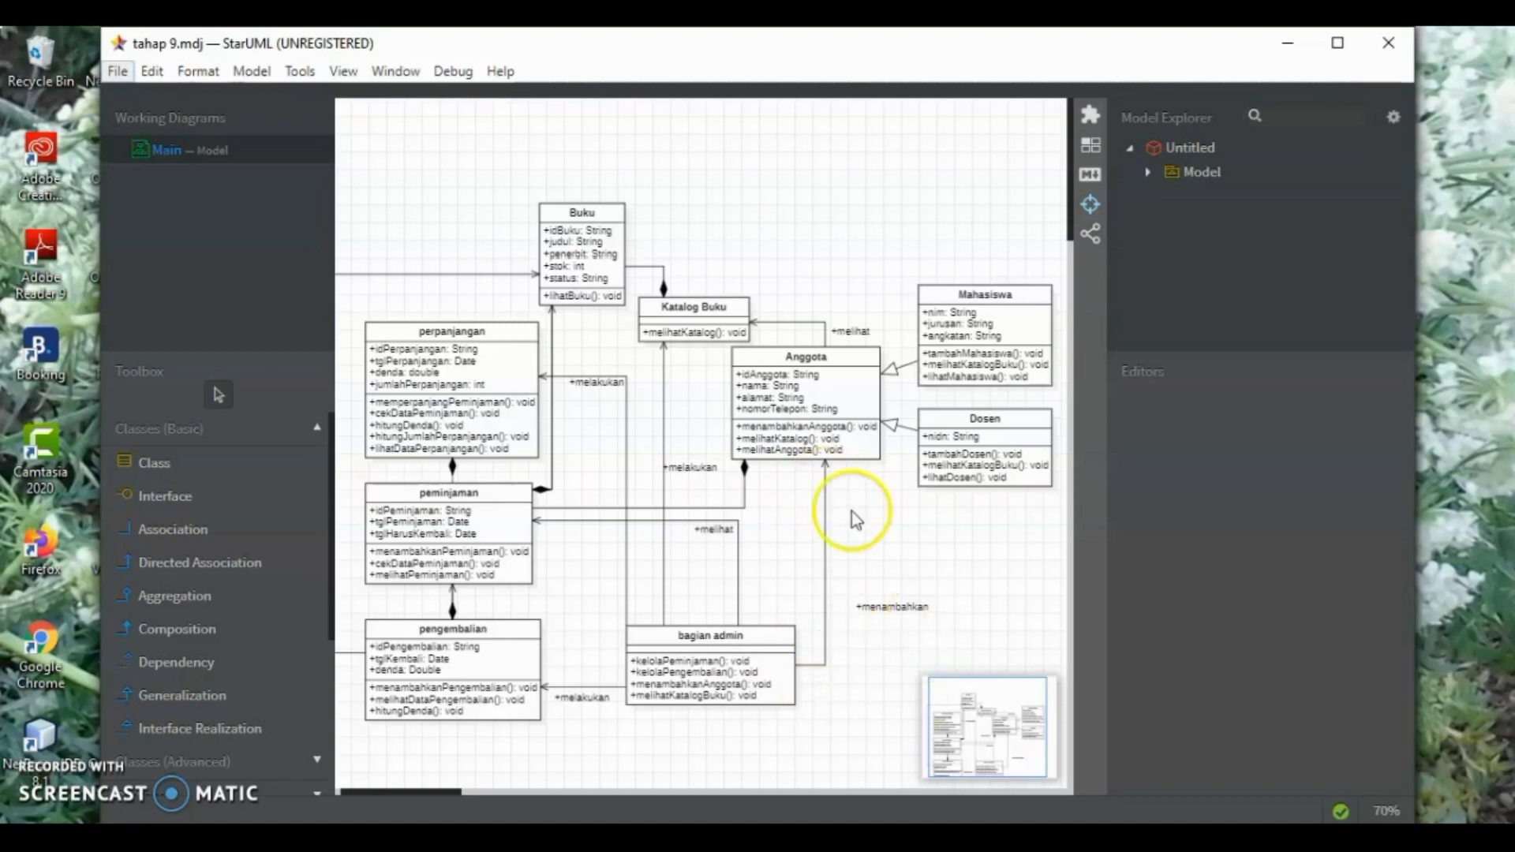
Set the multiplicities of the association from bagian admin to peminjaman to 1 at bagian admin and 1* at peminjaman
left_click(821, 669)
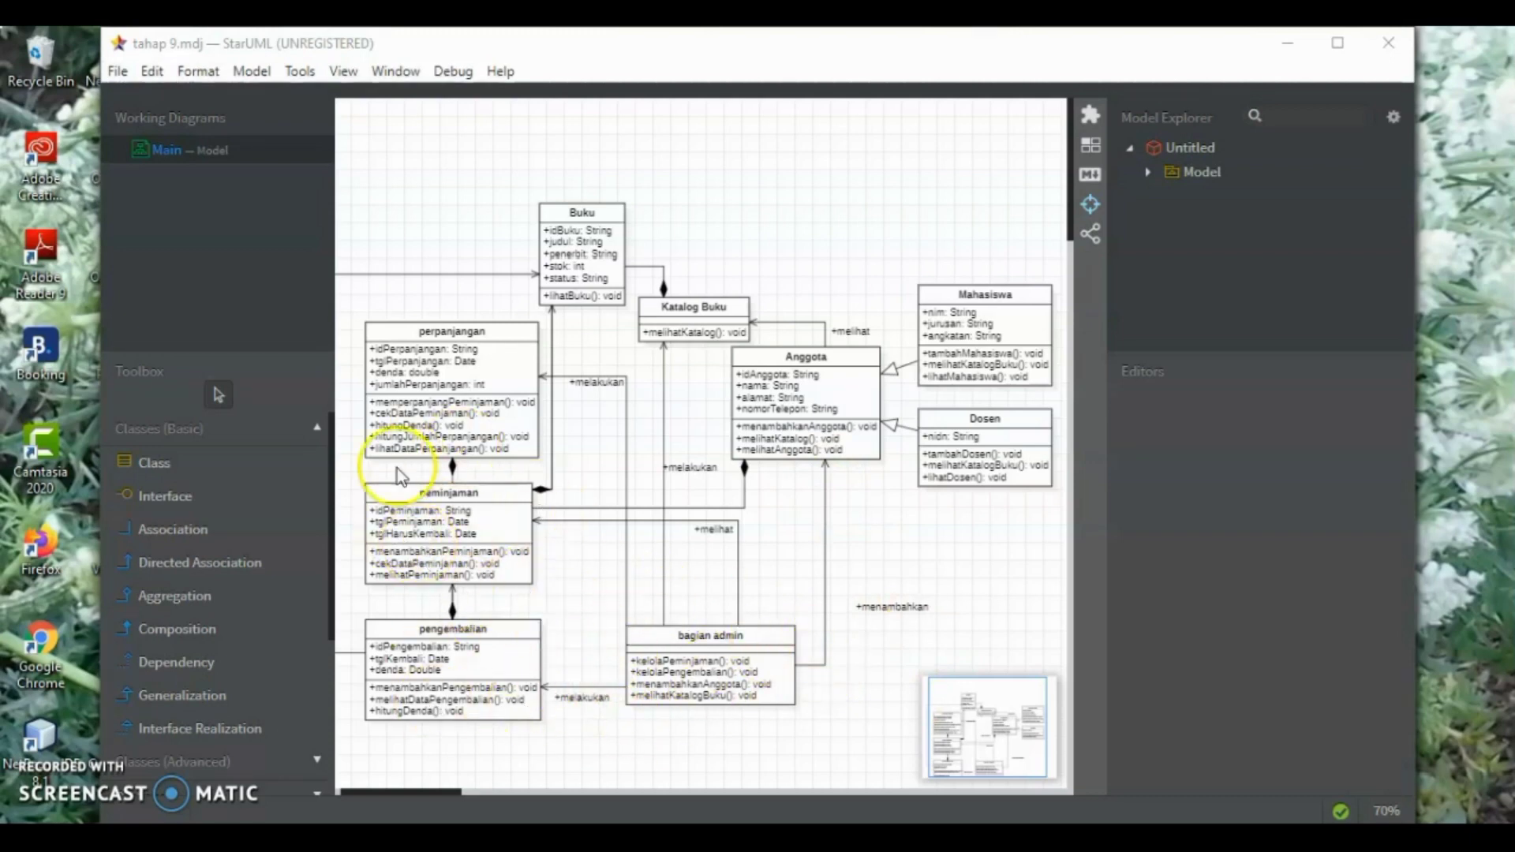
left_click(740, 621)
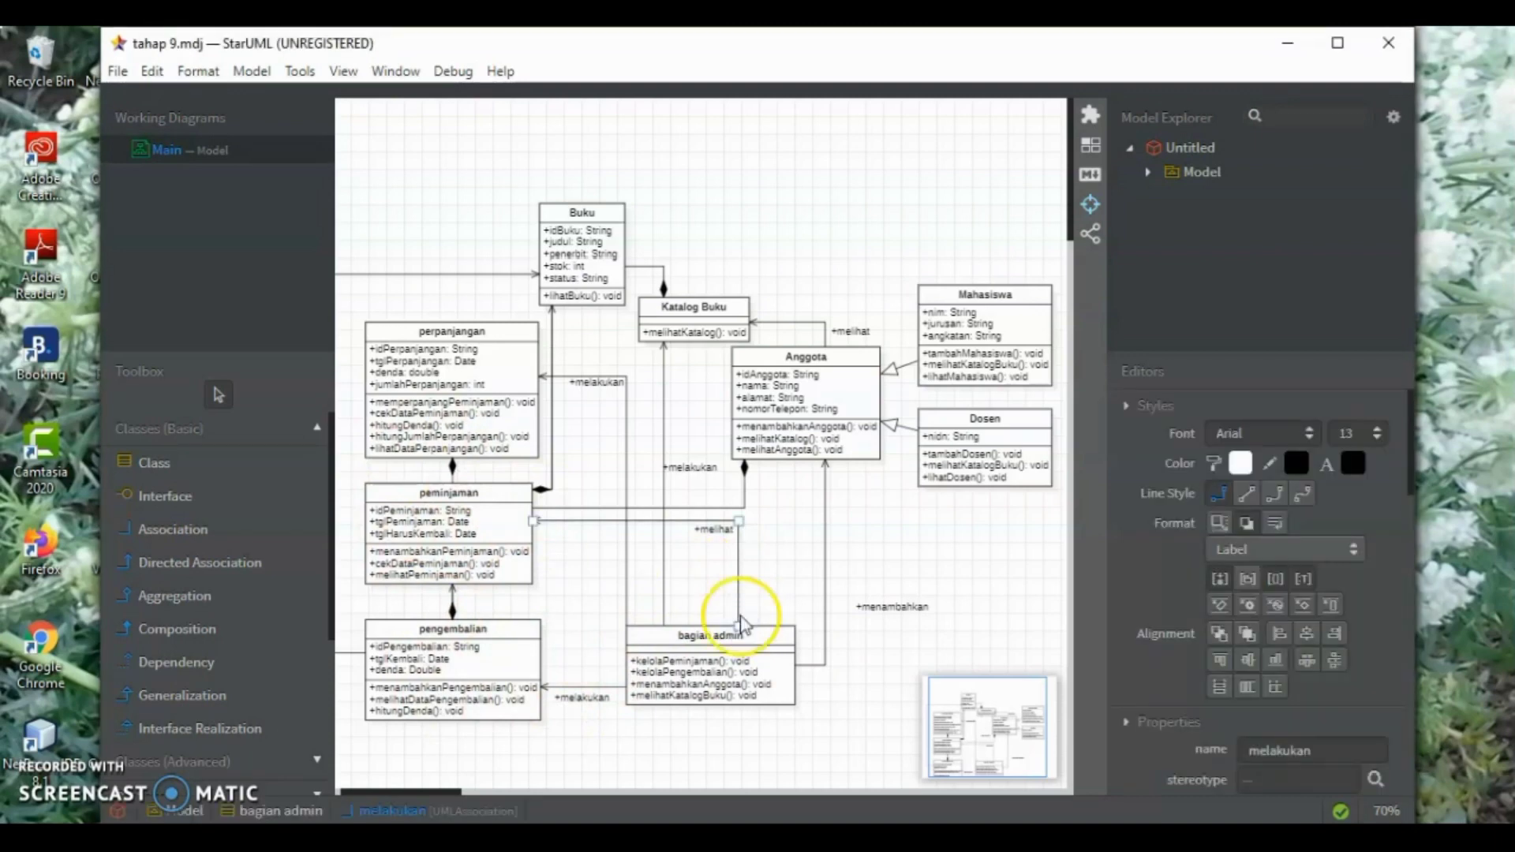
double_click(740, 623)
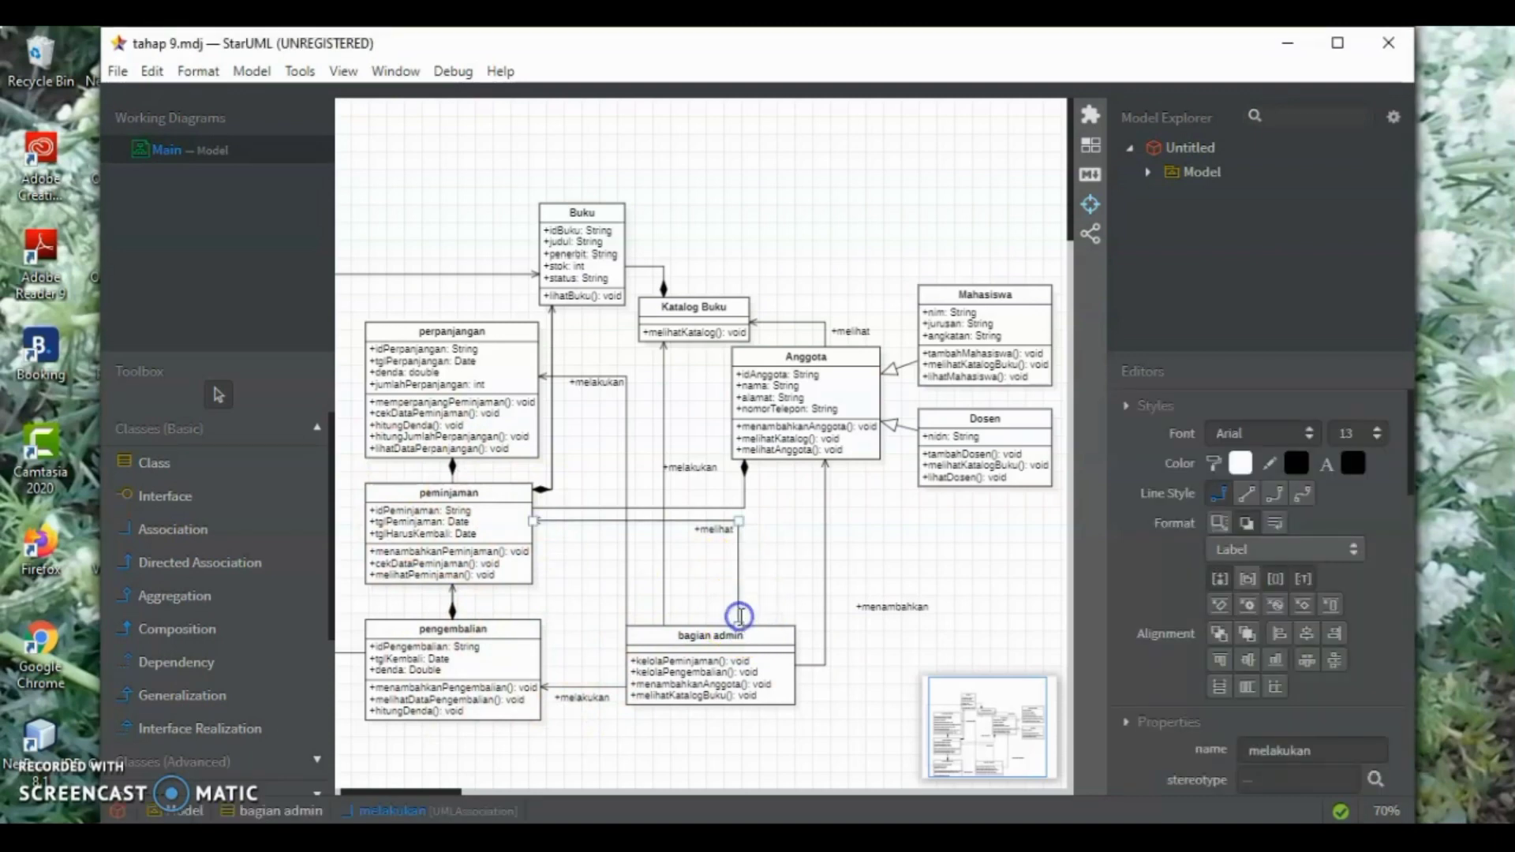
left_click(806, 615)
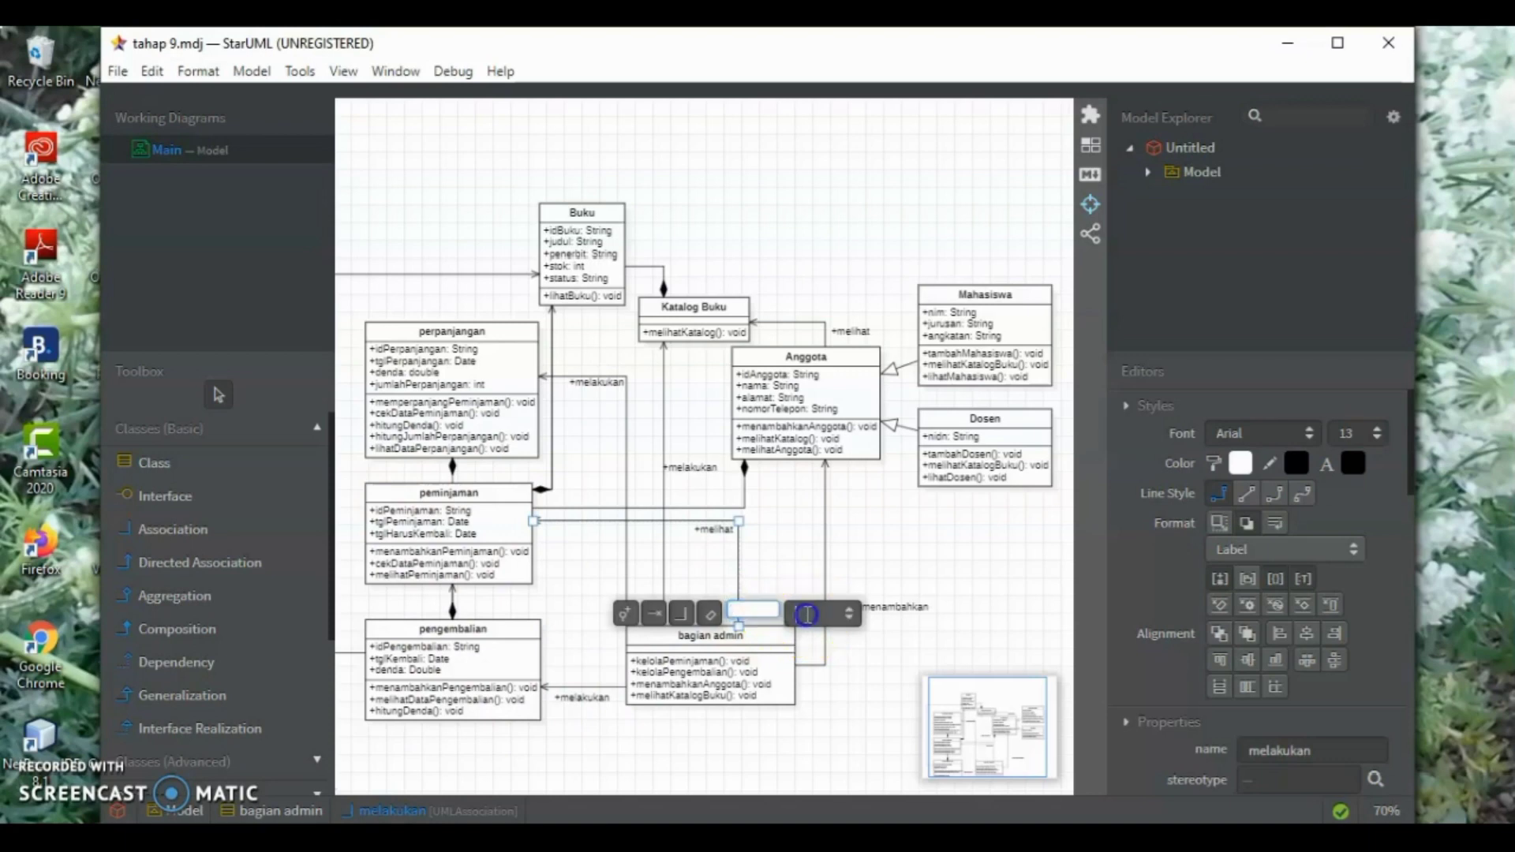
type("1")
key("Return")
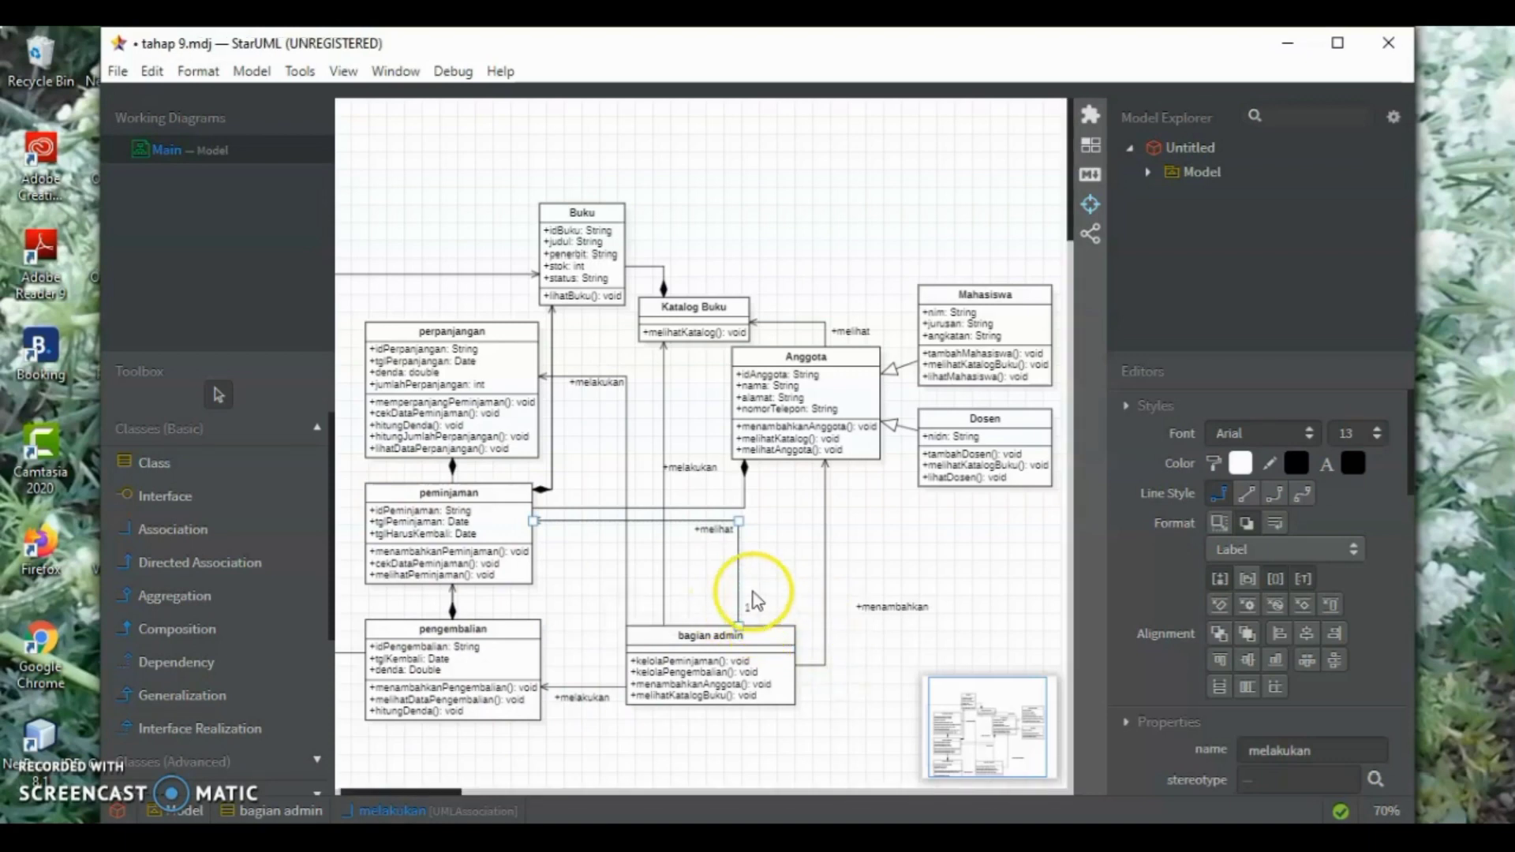
double_click(543, 518)
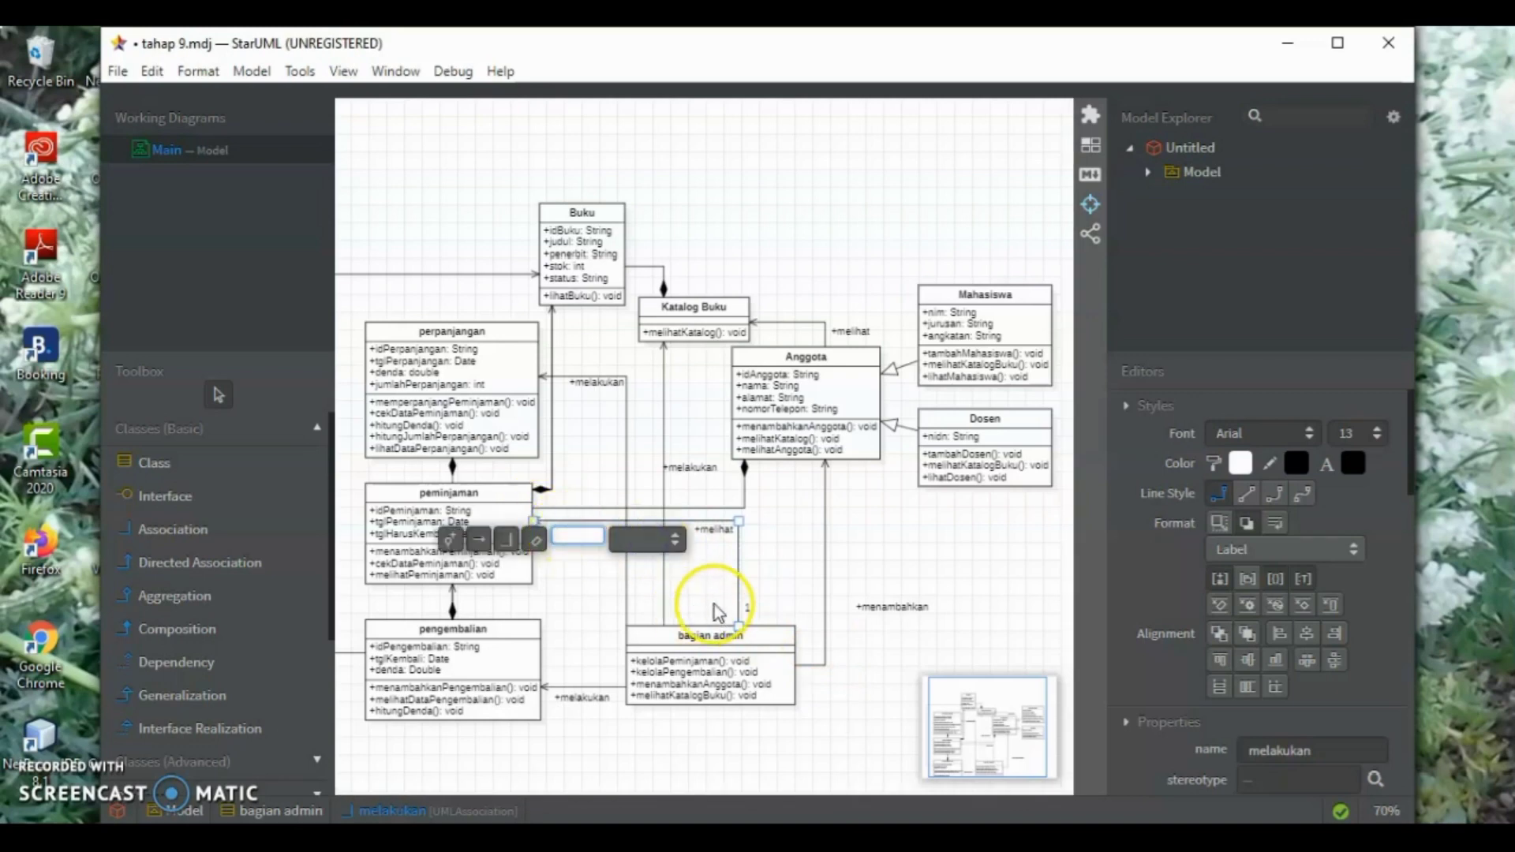
key("Return")
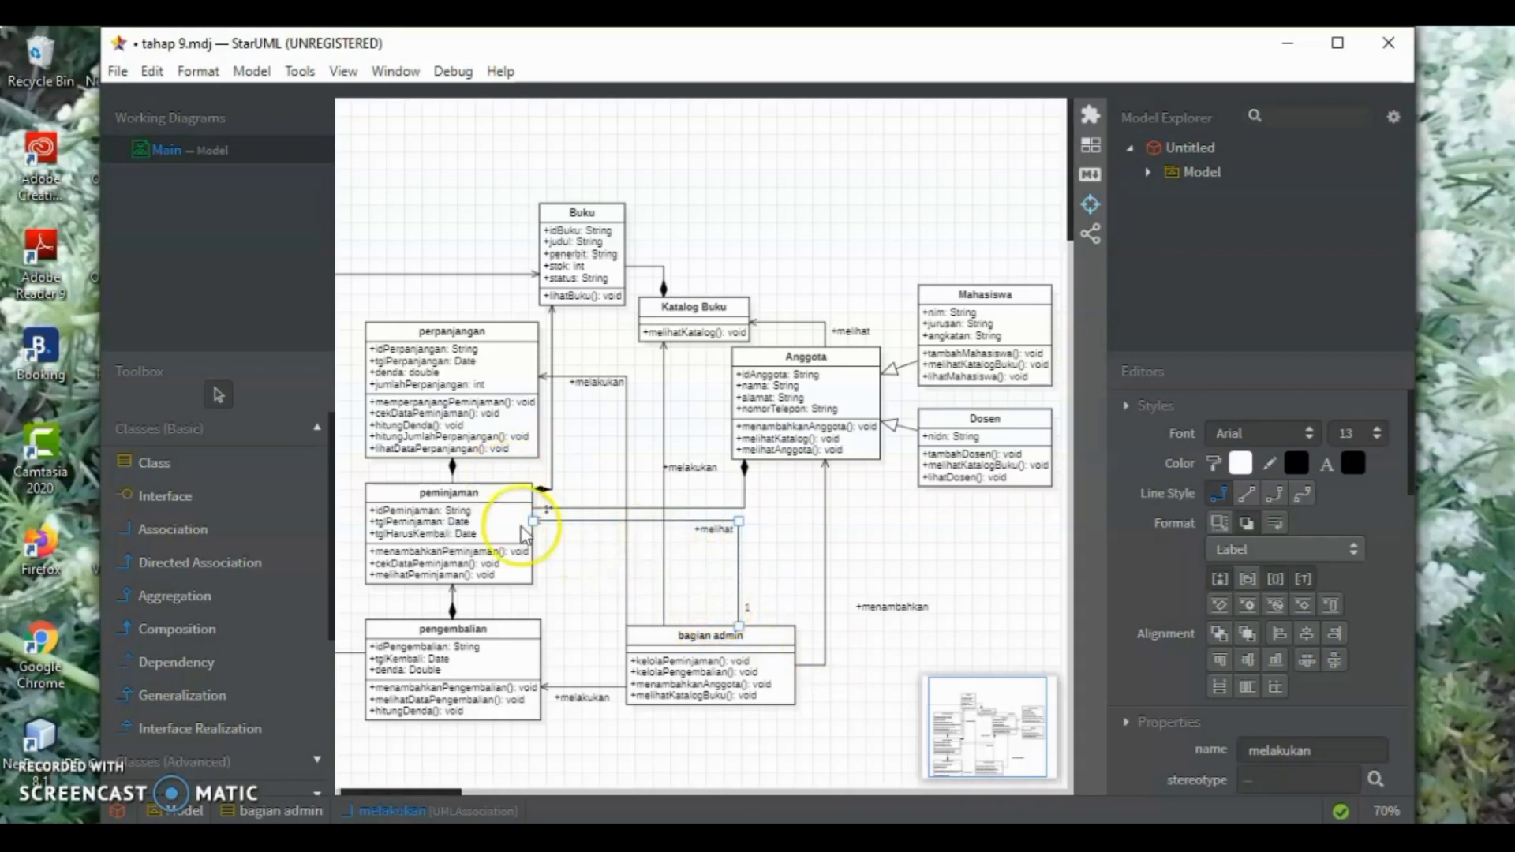
Set the multiplicities of the association from bagian admin to pengembalian to 1 at bagian admin and 1* at pengembalian
double_click(620, 694)
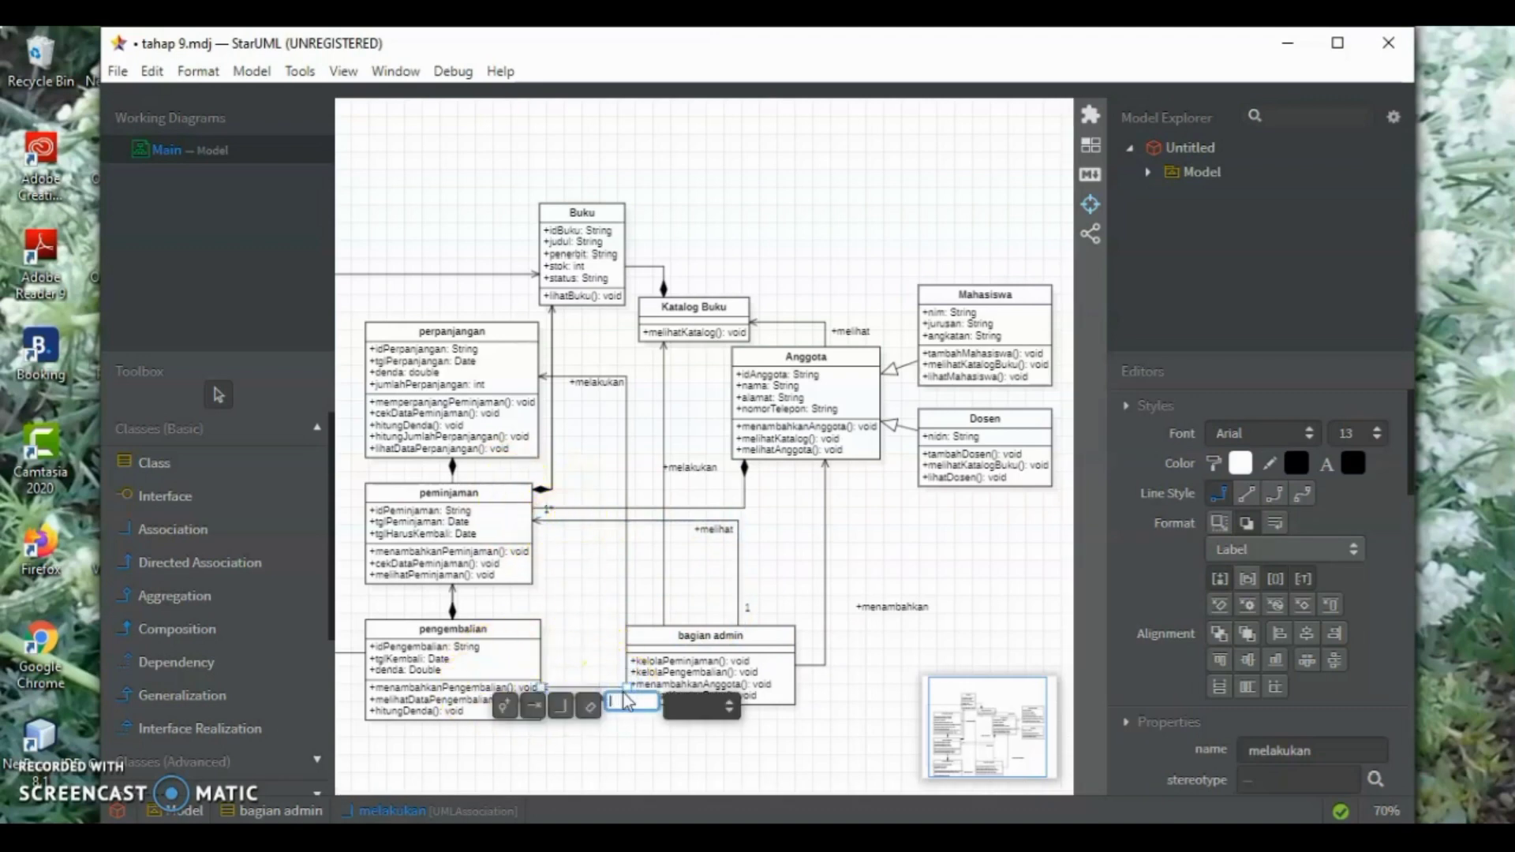
type("1")
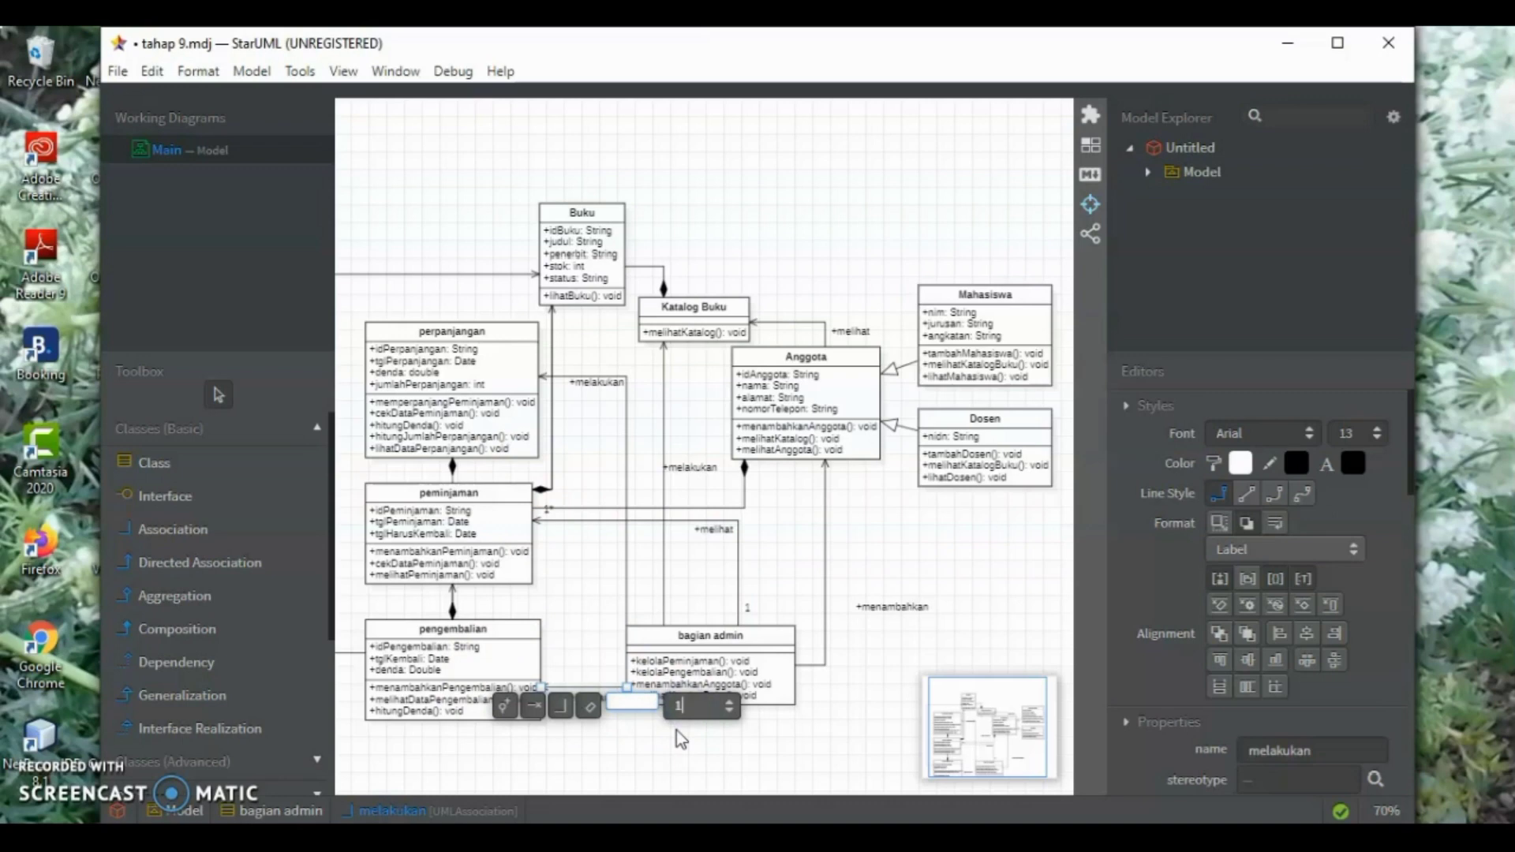
left_click(602, 693)
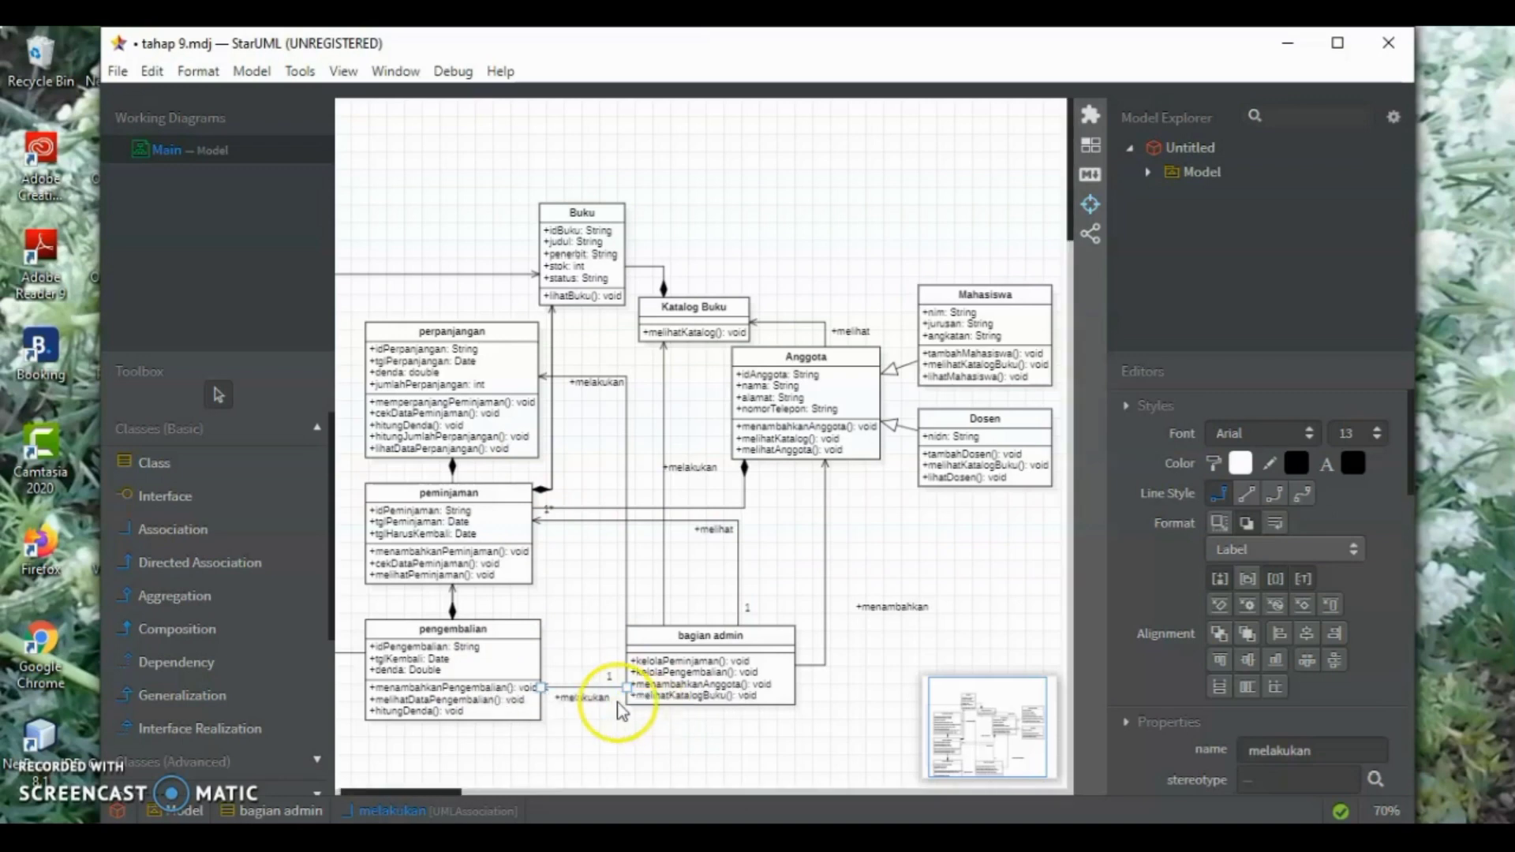
double_click(553, 694)
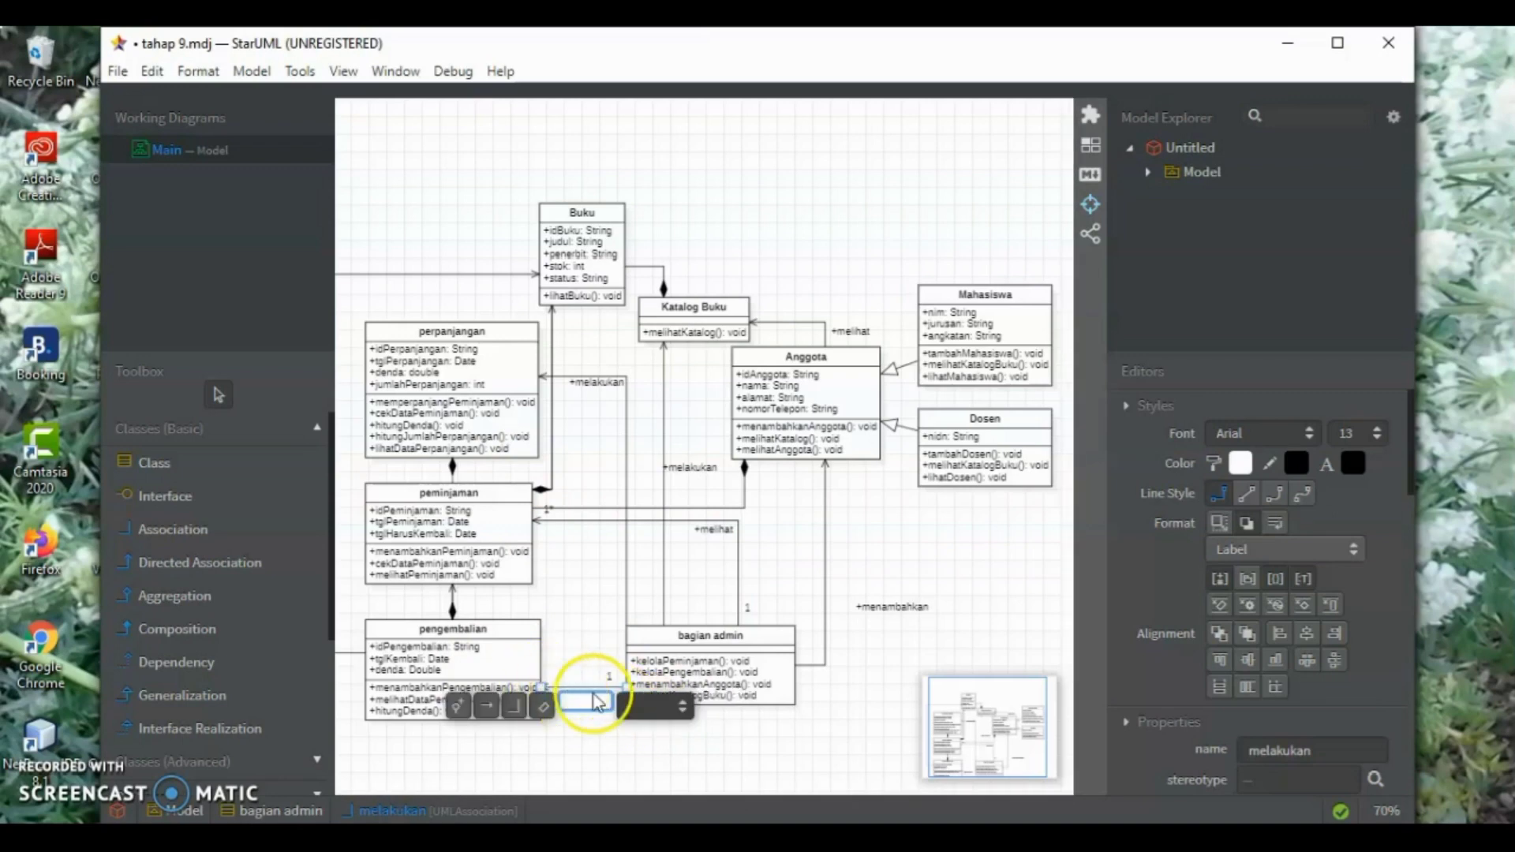
type("1")
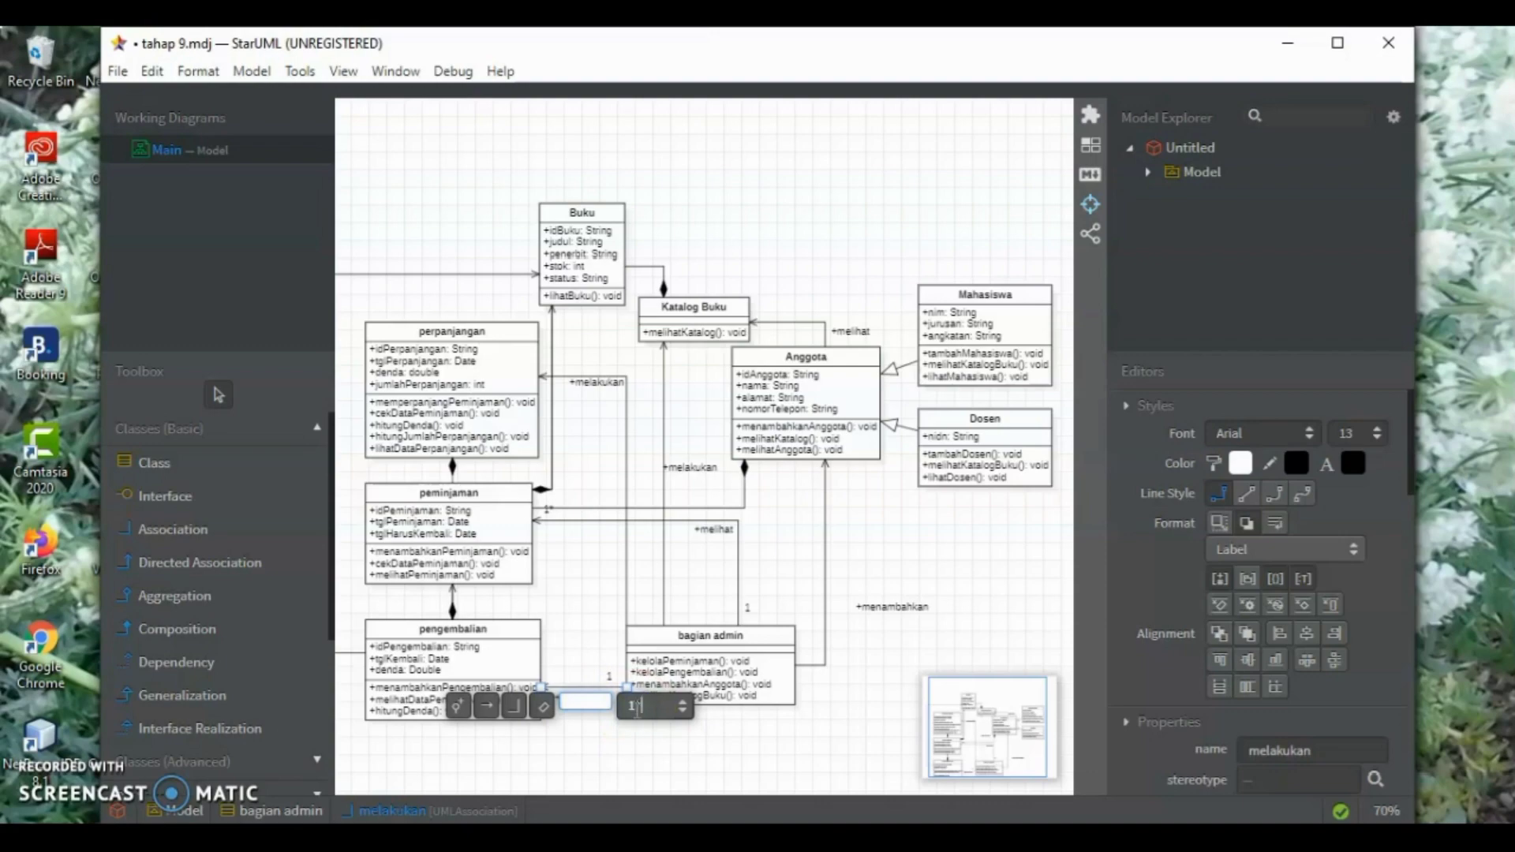
type("*")
key("Return")
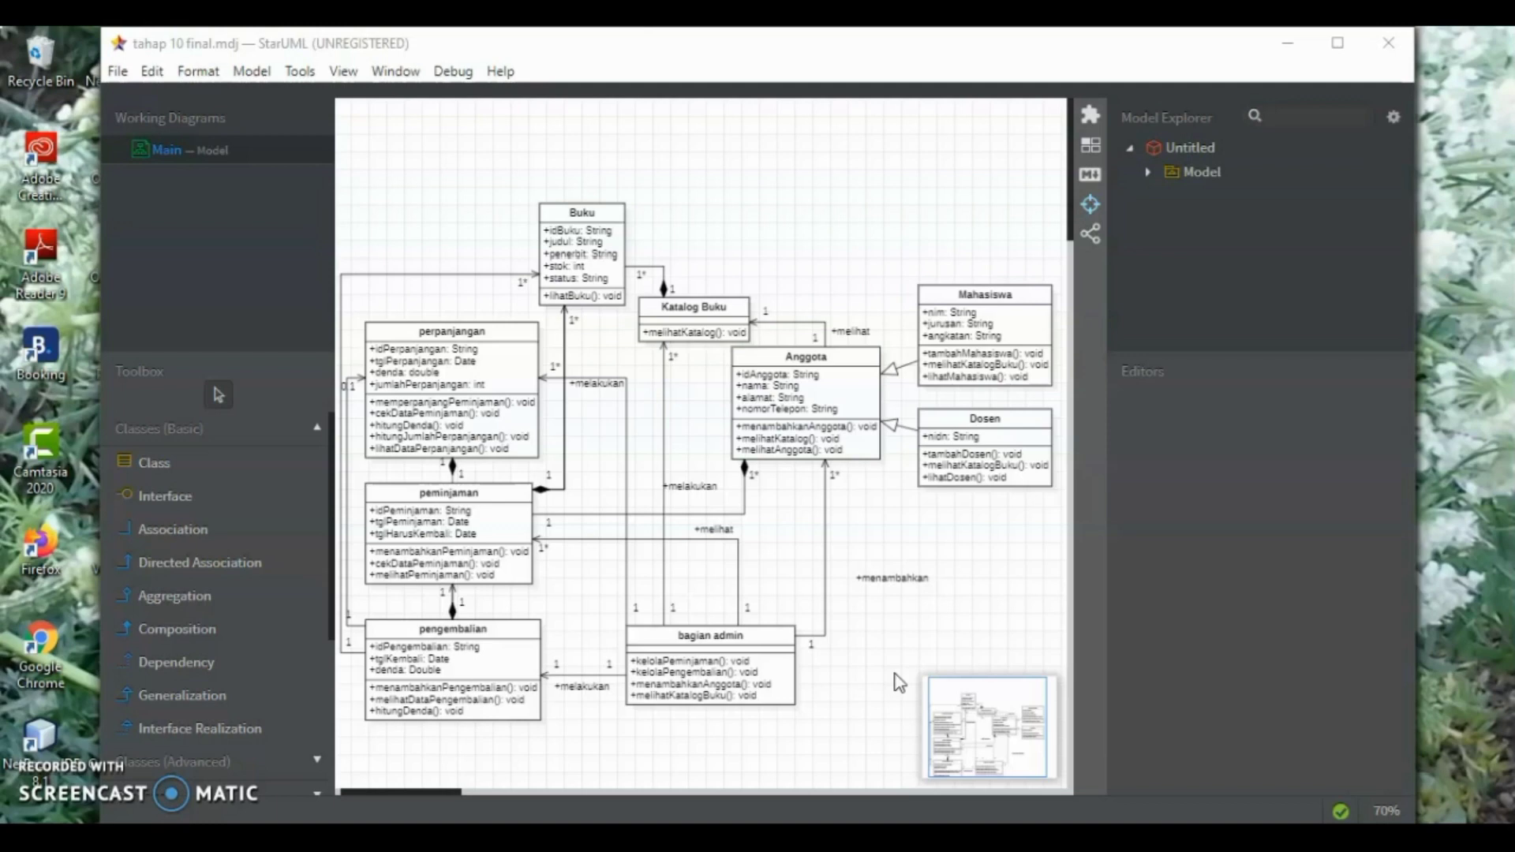
Save the project and export the finished class diagram as a PNG image named Main
left_click(115, 71)
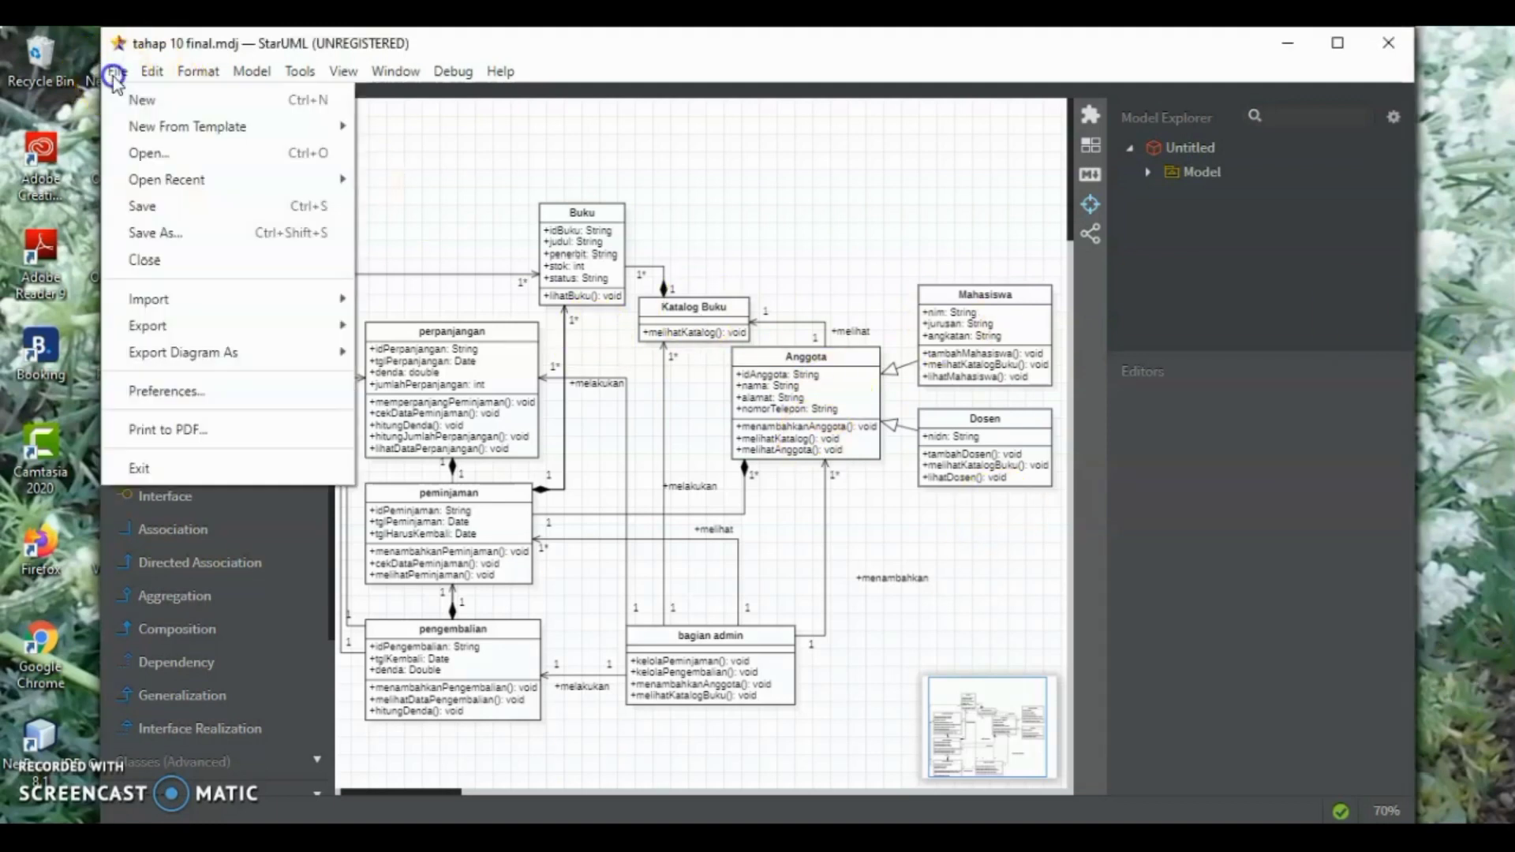
left_click(169, 204)
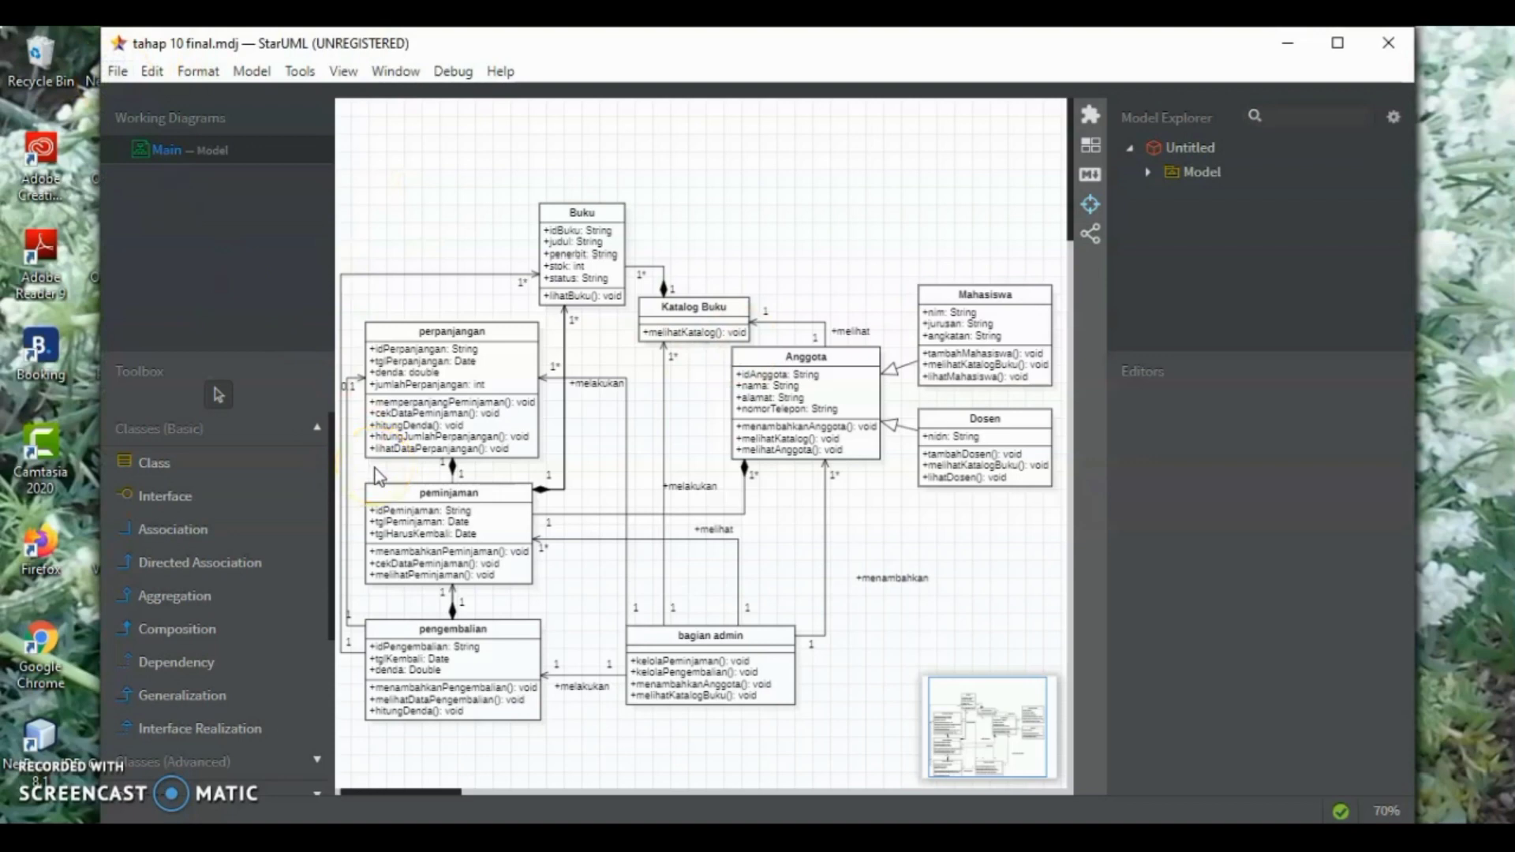
left_click(109, 74)
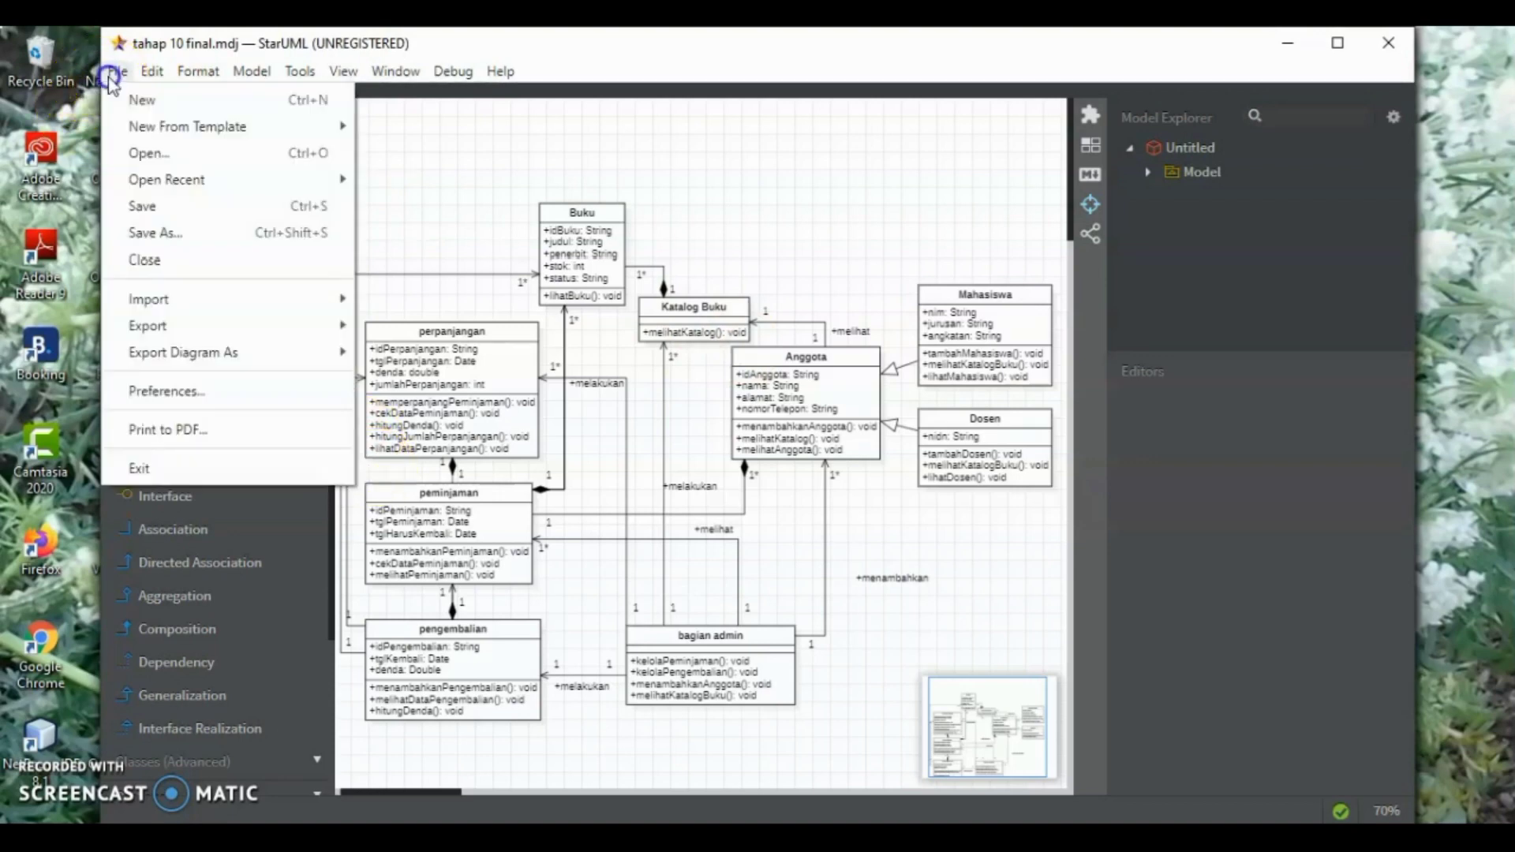
left_click(263, 303)
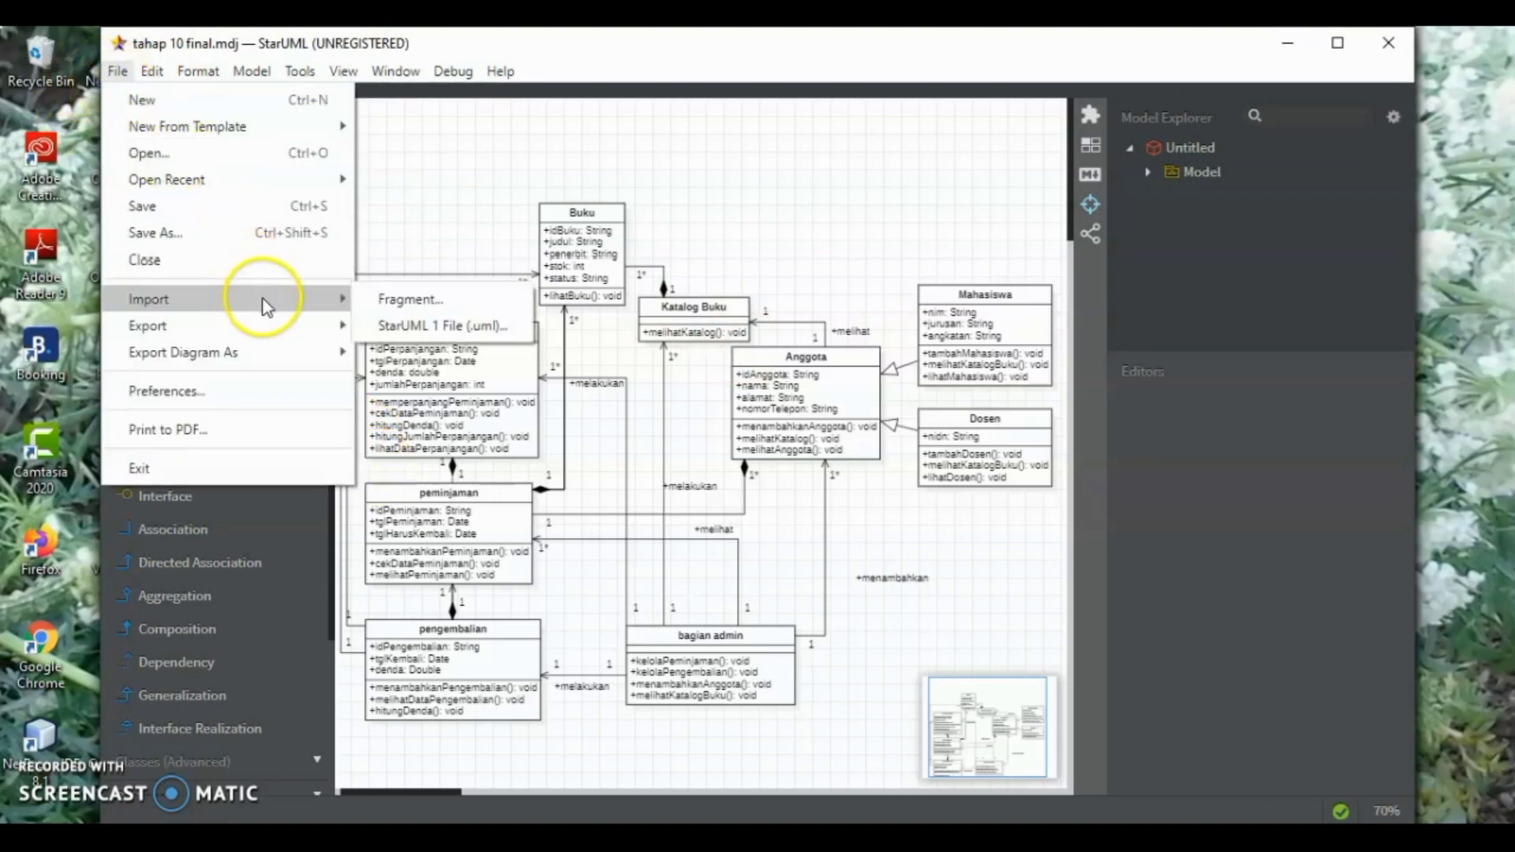
mouse_move(333, 335)
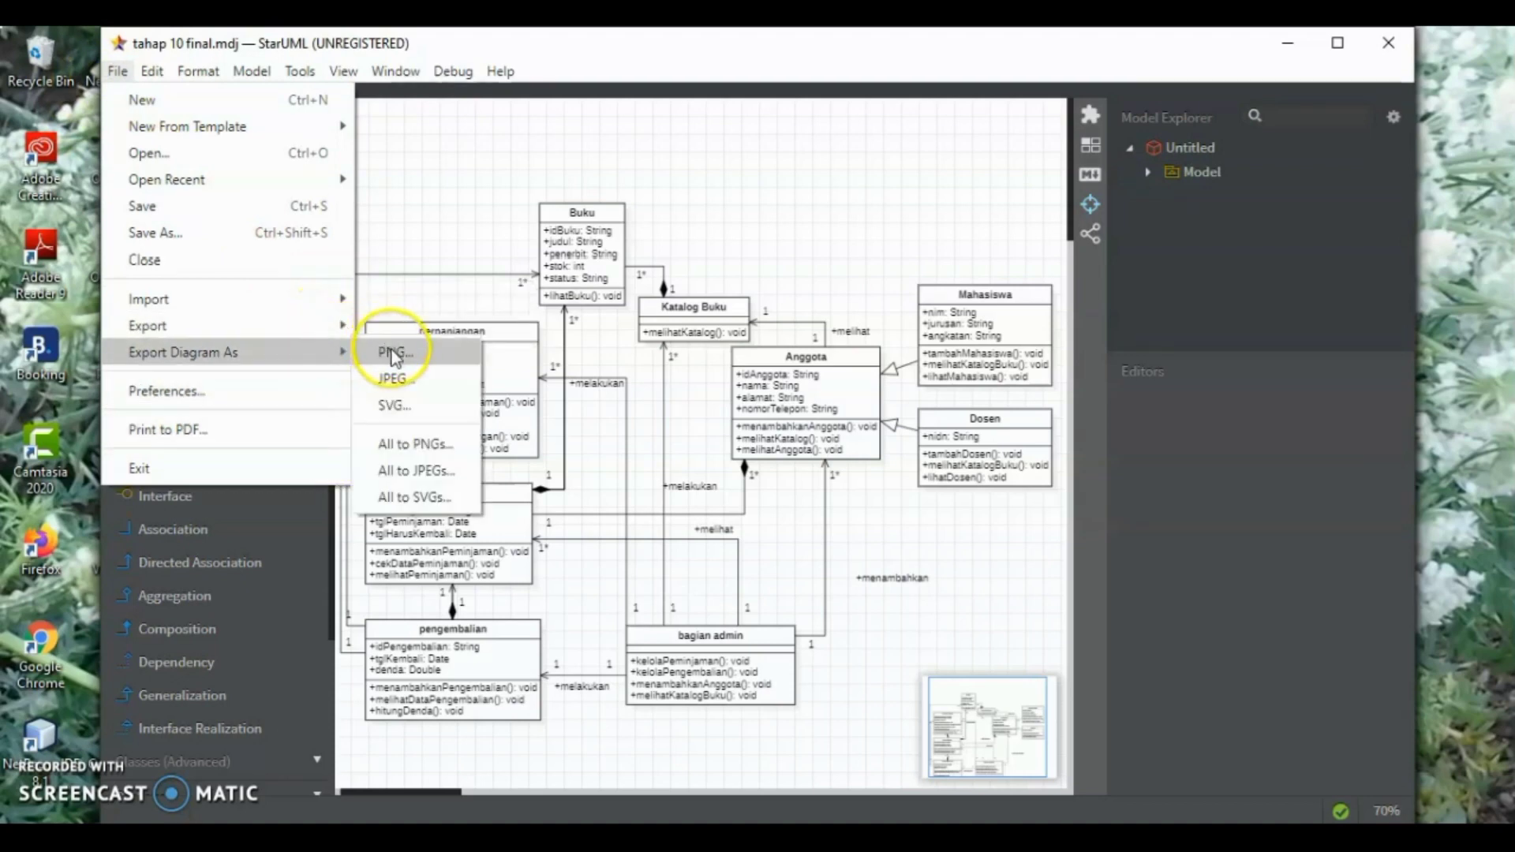
left_click(394, 355)
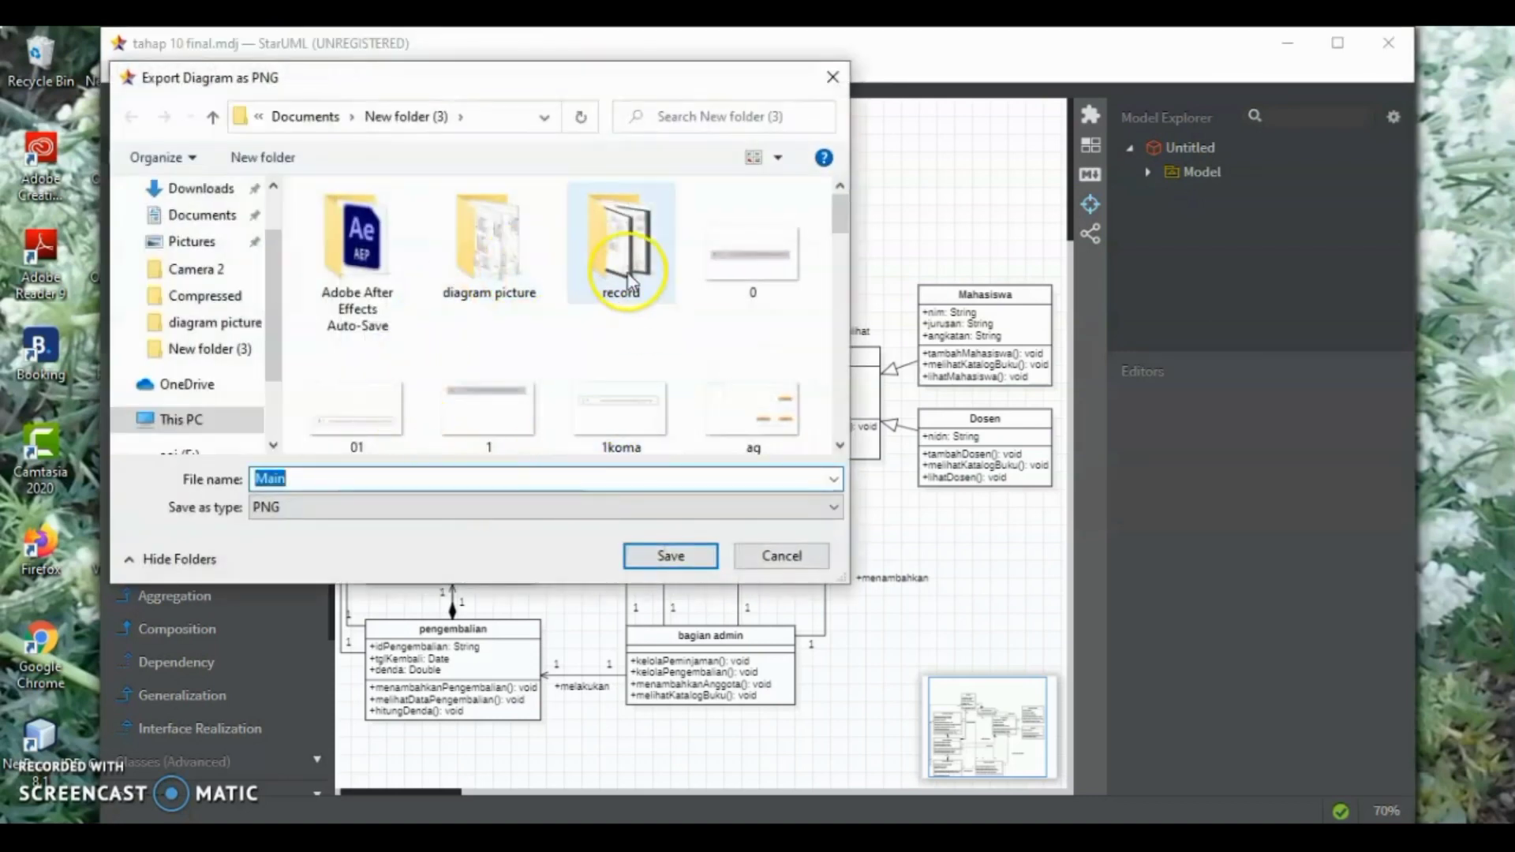
left_click(670, 555)
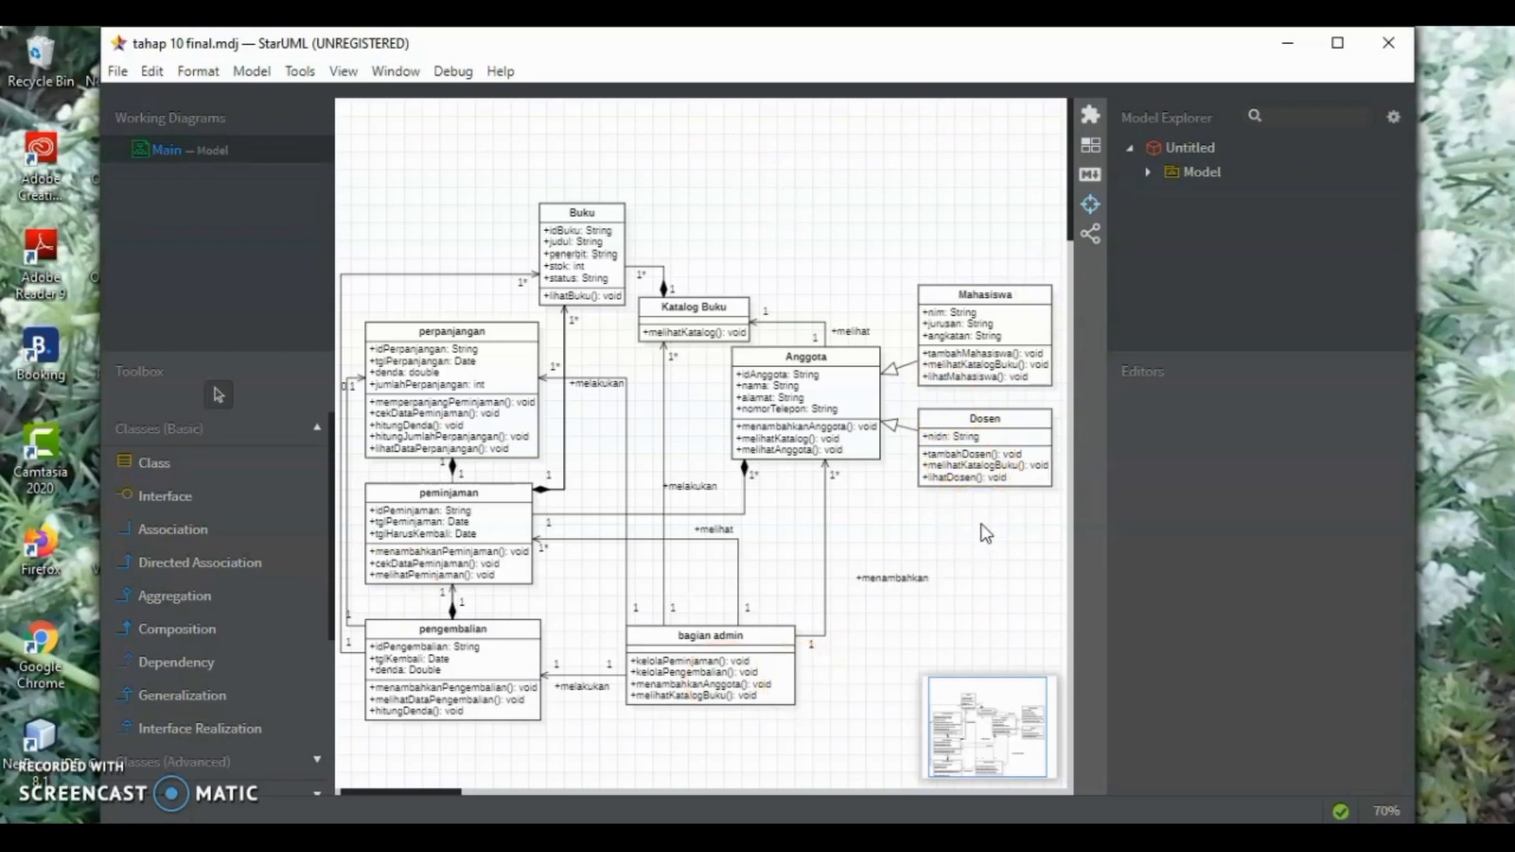
left_click(1145, 512)
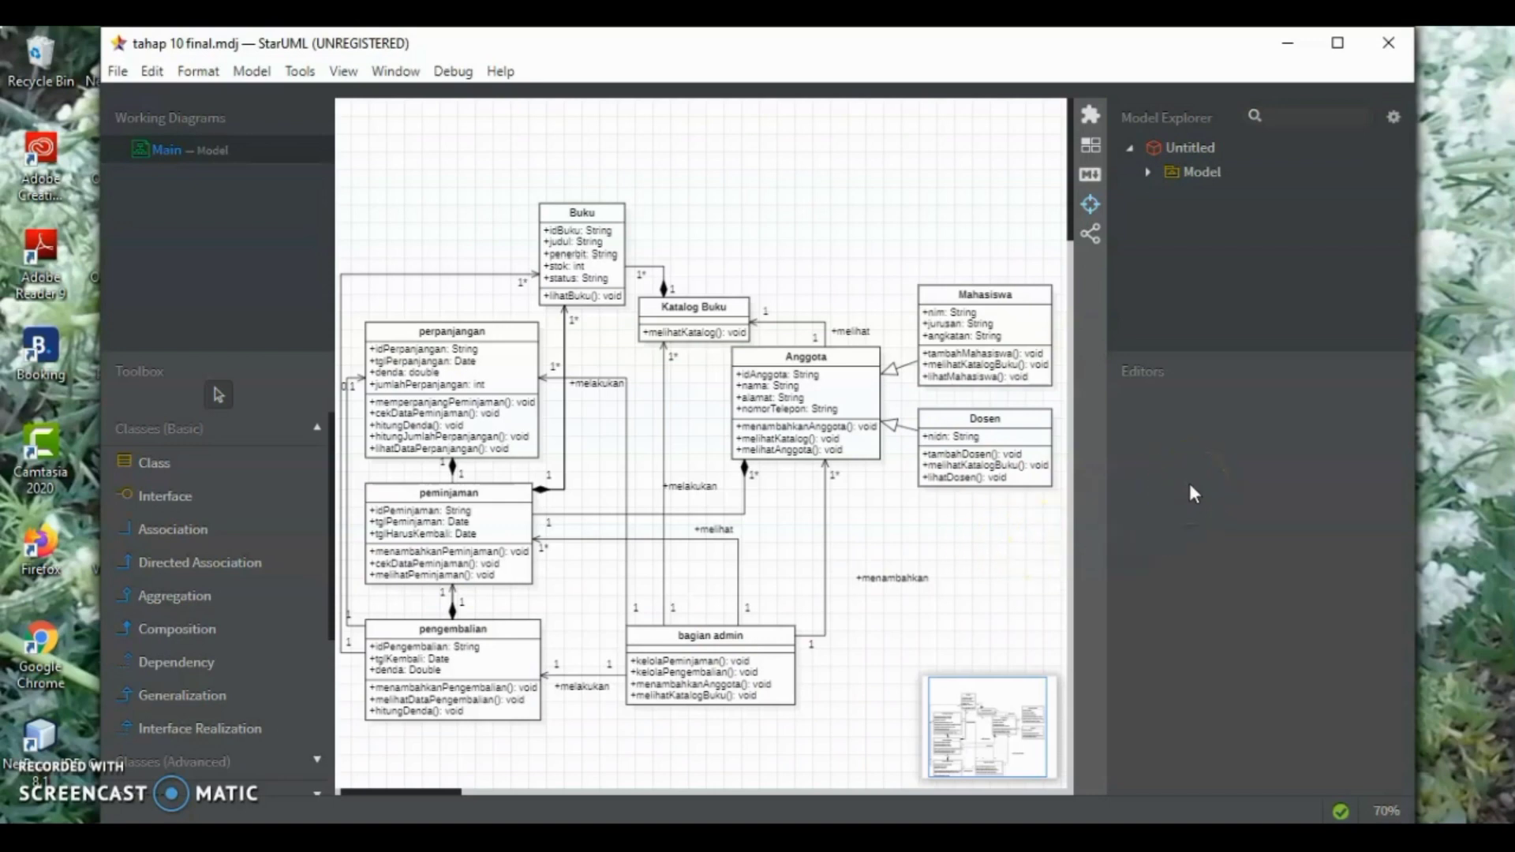